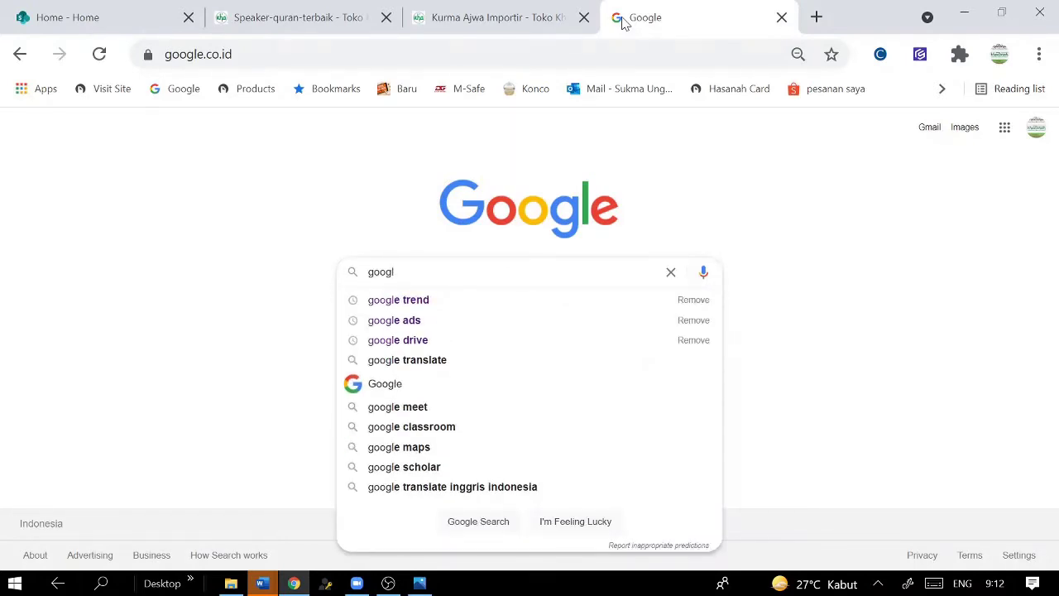
- Search Google for 'google ads' and open the Google Ads Indonesia ad result
{"action": "left_click", "coordinate": [408, 320]}
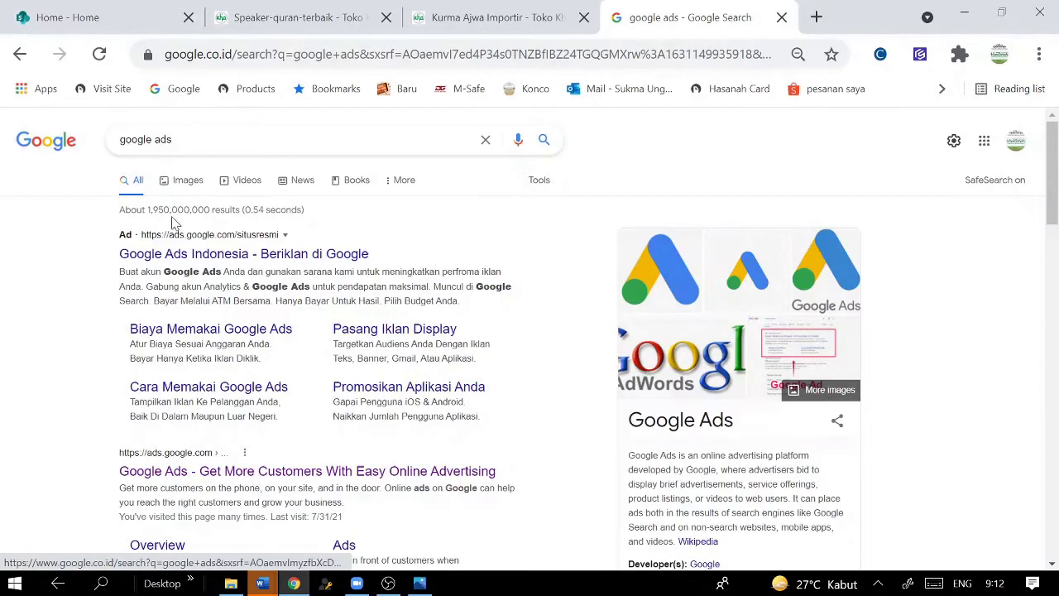
{"action": "left_click", "coordinate": [155, 263]}
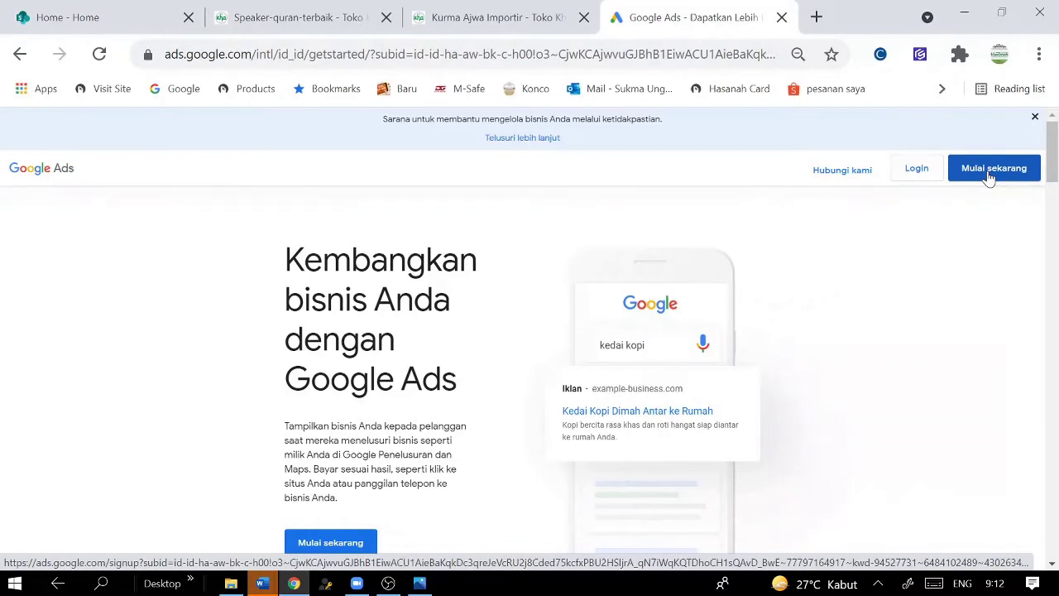
- Log in to Google Ads and enter the first listed account
{"action": "left_click", "coordinate": [919, 169]}
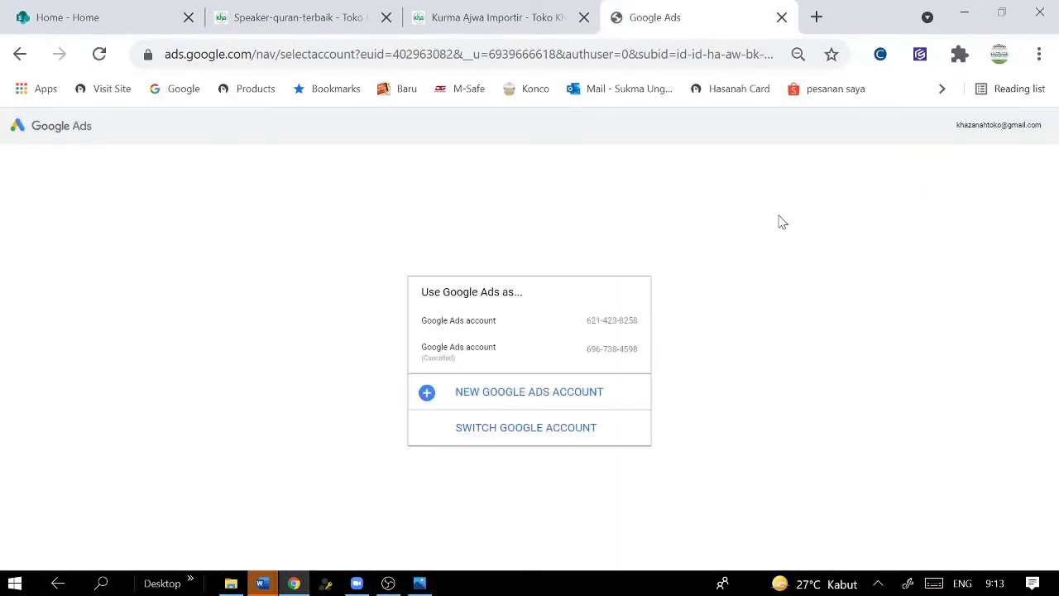
{"action": "left_click", "coordinate": [555, 331]}
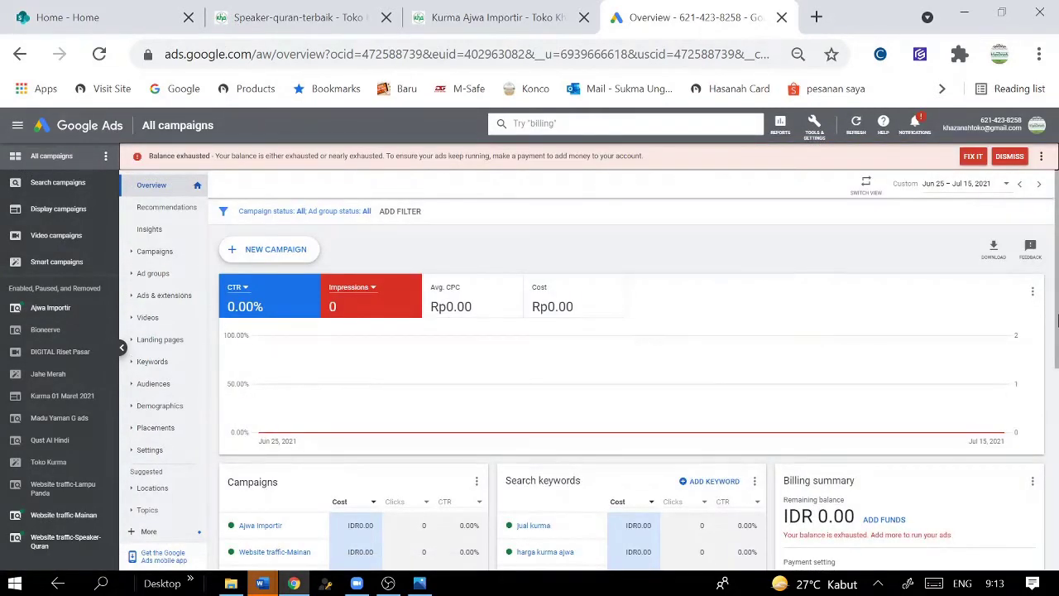
{"action": "scroll", "coordinate": [1056, 412], "scroll_direction": "down", "scroll_amount": 3}
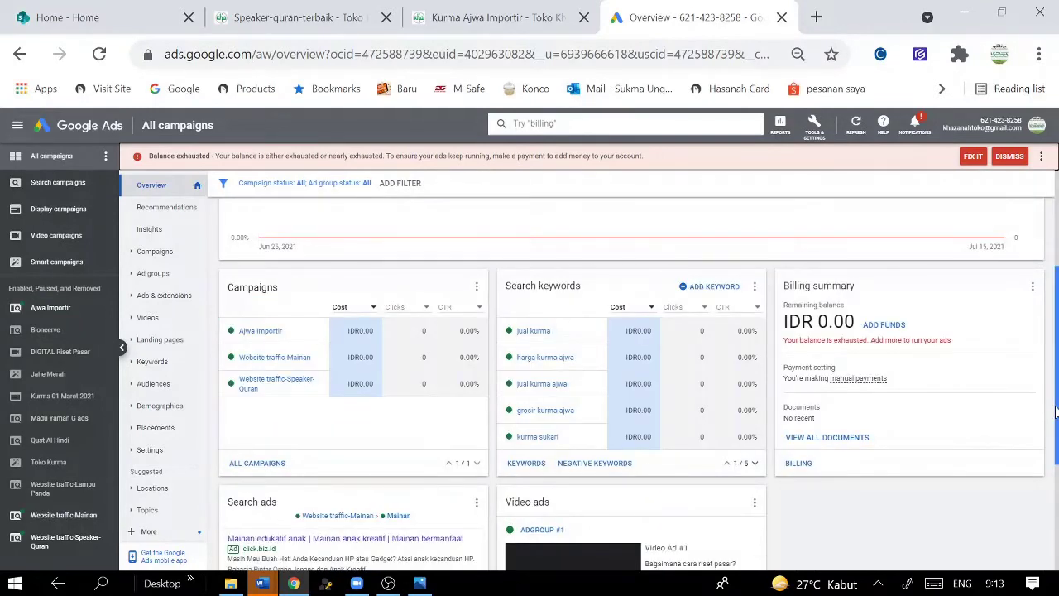
{"action": "scroll", "coordinate": [1056, 411], "scroll_direction": "up", "scroll_amount": 2}
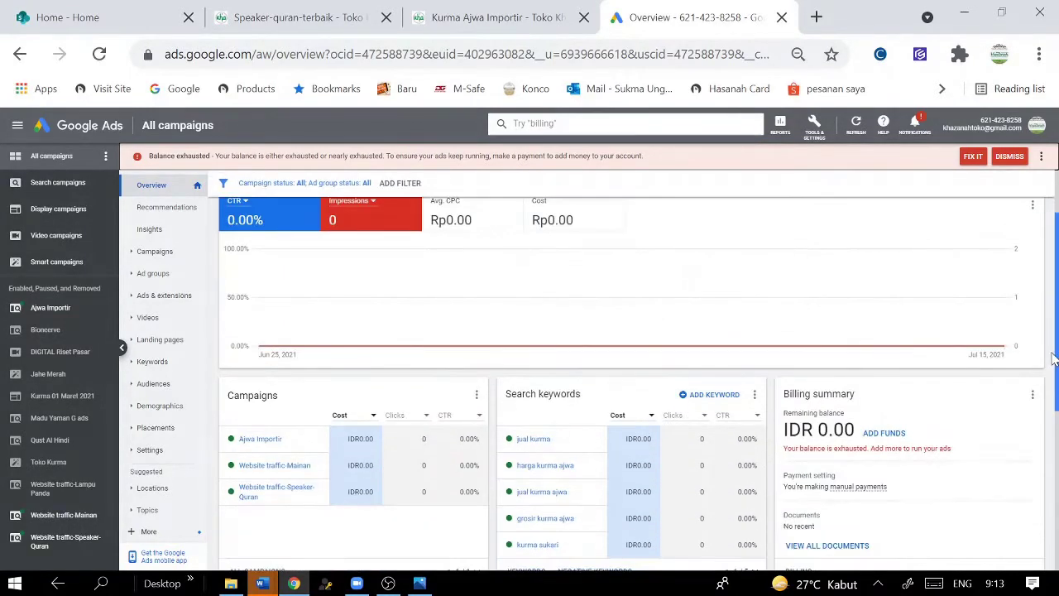
{"action": "scroll", "coordinate": [1053, 357], "scroll_direction": "down", "scroll_amount": 2}
{"action": "mouse_move", "coordinate": [261, 303]}
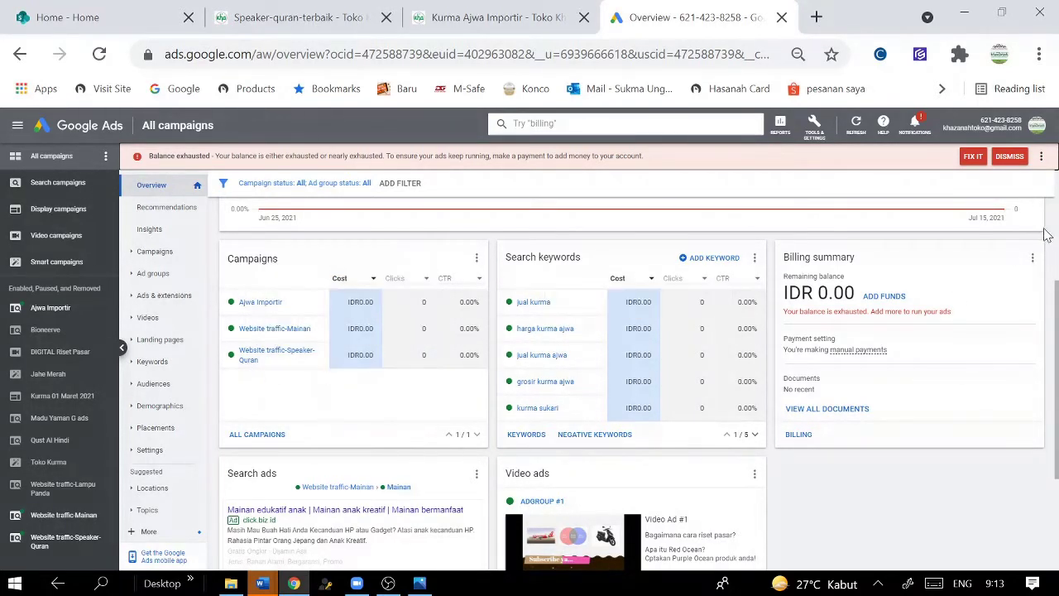
- Switch Google accounts and enter the last Google Ads account in the list
{"action": "left_click", "coordinate": [1037, 129]}
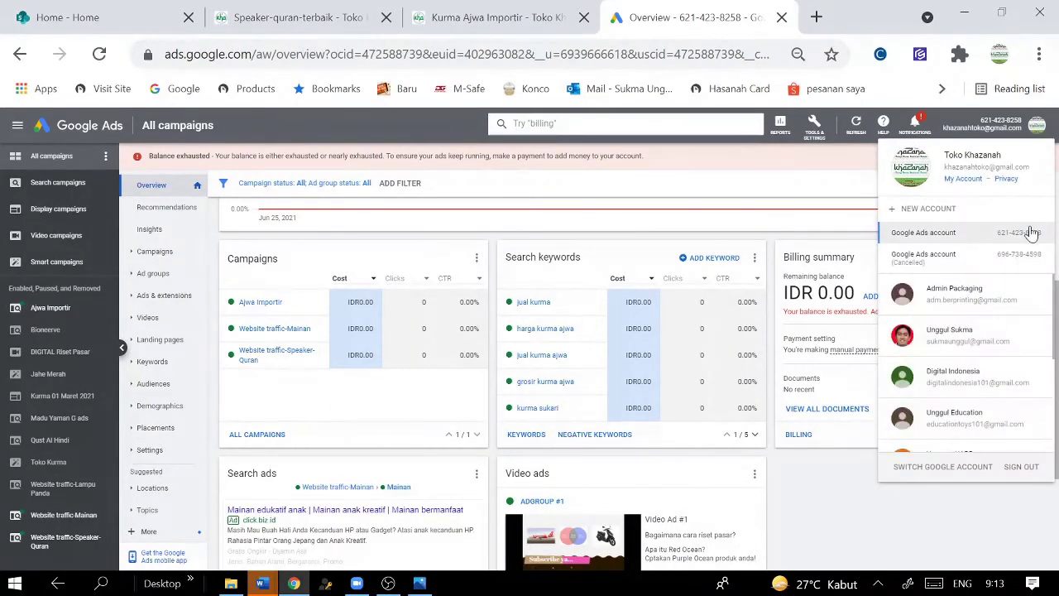
{"action": "left_click", "coordinate": [994, 389]}
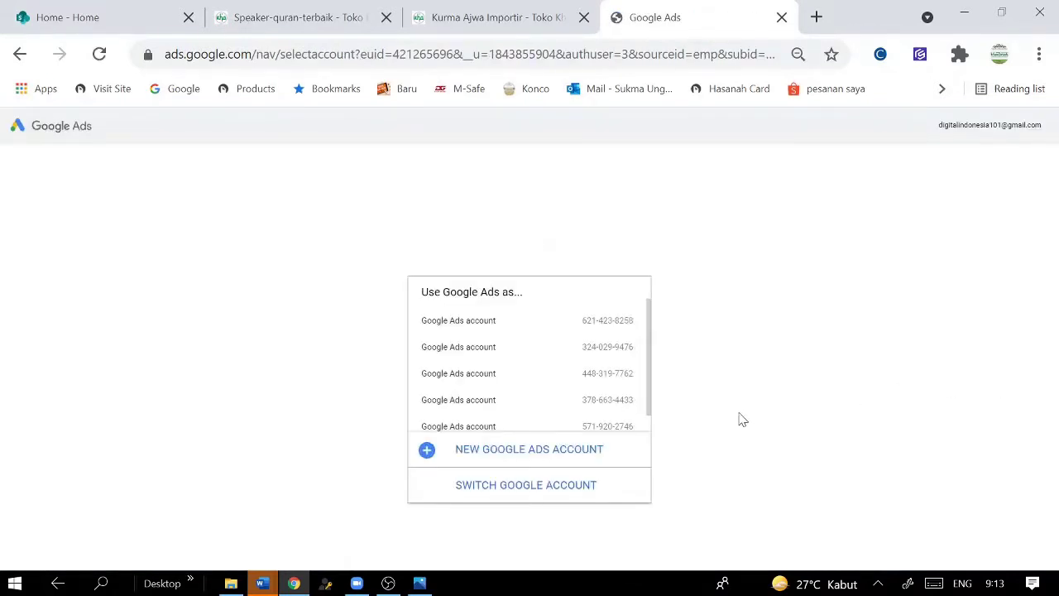
{"action": "scroll", "coordinate": [620, 417], "scroll_direction": "down", "scroll_amount": 1}
{"action": "left_click", "coordinate": [617, 417]}
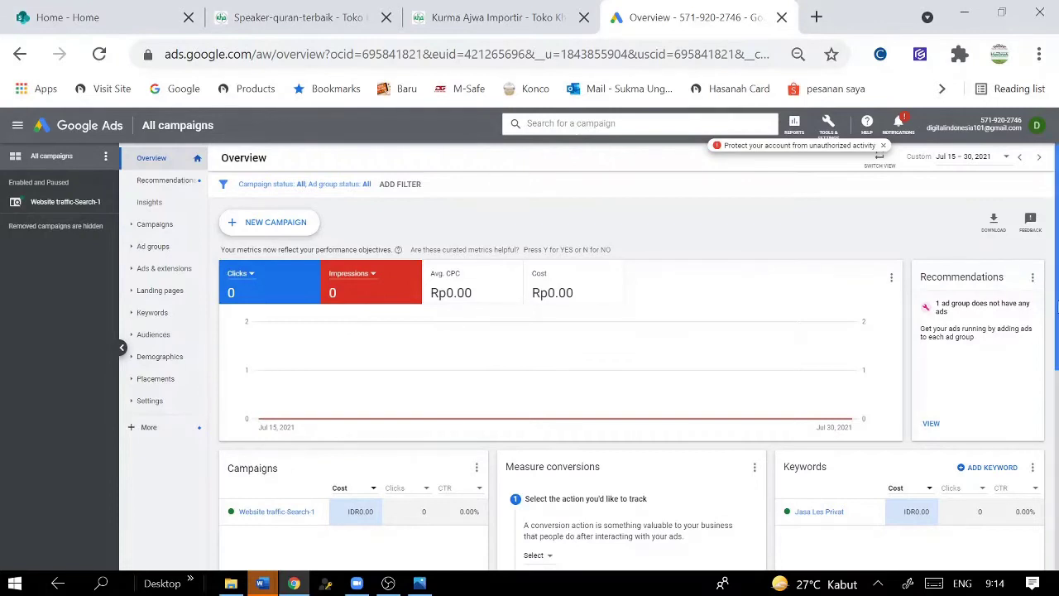
- Start a new campaign, then switch to the Kurma Ajwa Importir product page
{"action": "left_click", "coordinate": [291, 232]}
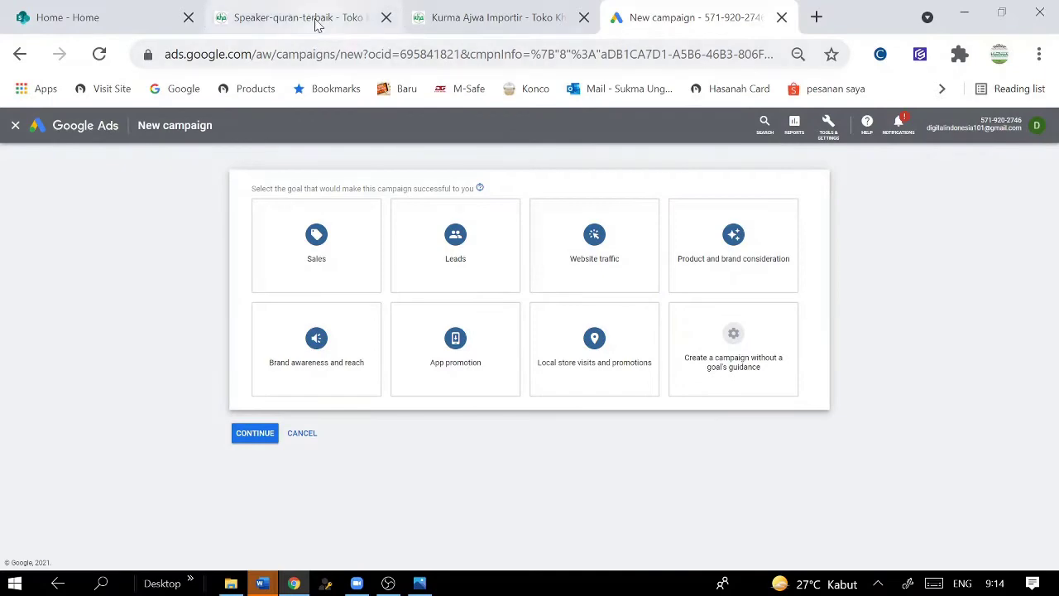
{"action": "left_click", "coordinate": [447, 24]}
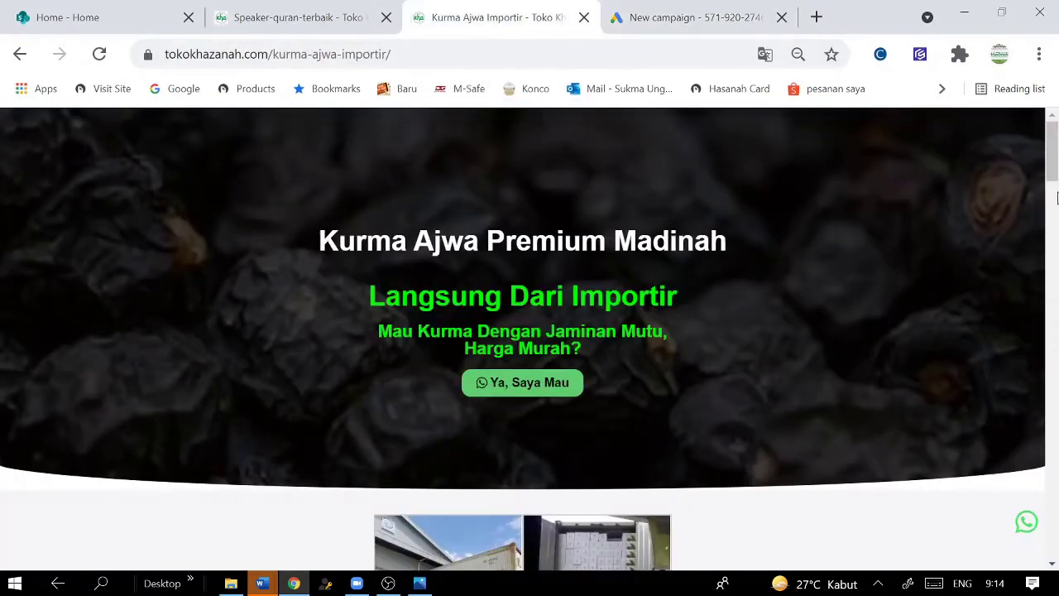
- Copy the Kurma Ajwa product page URL and return to the new campaign setup
{"action": "left_click_drag", "start_coordinate": [1052, 186], "coordinate": [1056, 135]}
{"action": "scroll", "coordinate": [331, 310], "scroll_direction": "down", "scroll_amount": 2}
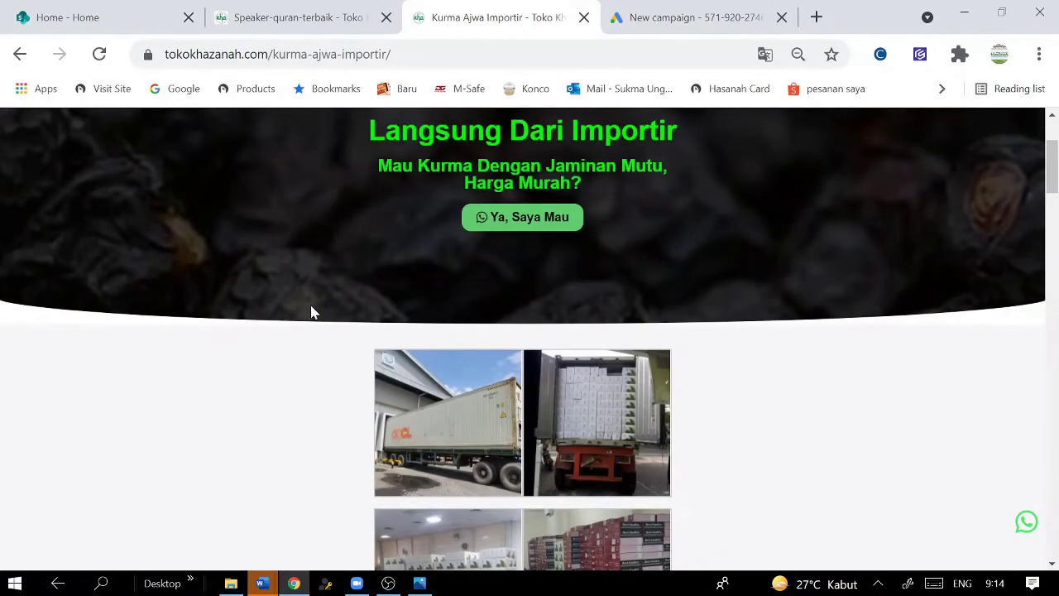
{"action": "scroll", "coordinate": [235, 217], "scroll_direction": "up", "scroll_amount": 2}
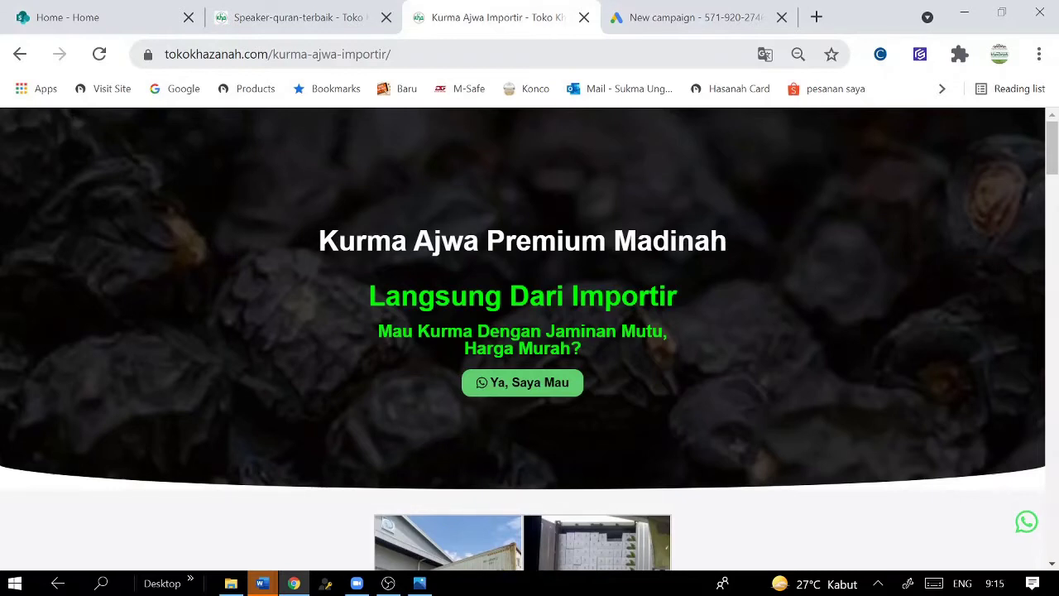
{"action": "scroll", "coordinate": [629, 157], "scroll_direction": "down", "scroll_amount": 1}
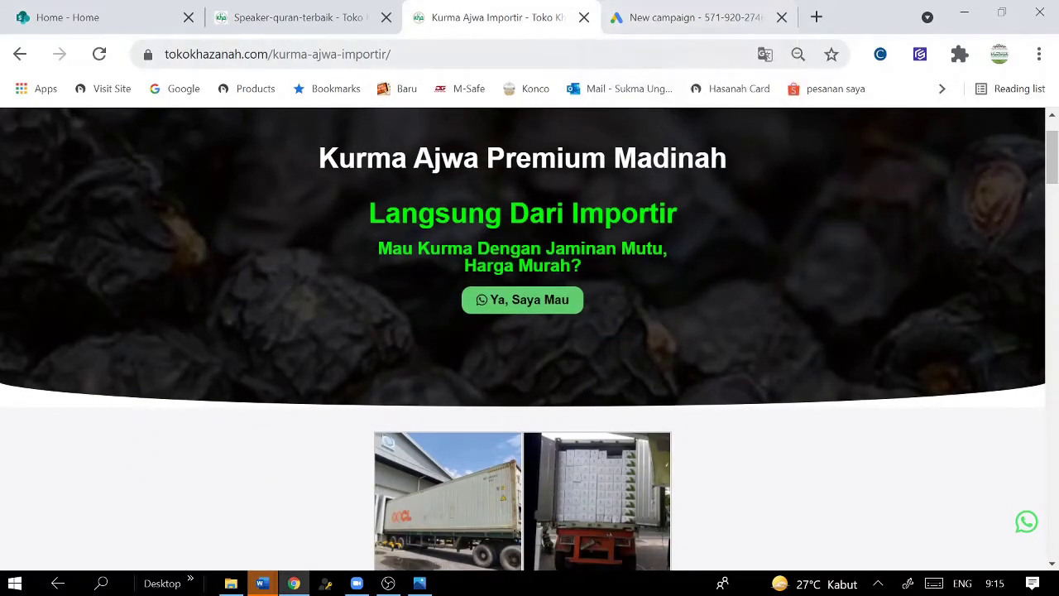
{"action": "left_click", "coordinate": [224, 54]}
{"action": "right_click", "coordinate": [242, 55]}
{"action": "left_click", "coordinate": [295, 166]}
{"action": "left_click", "coordinate": [691, 18]}
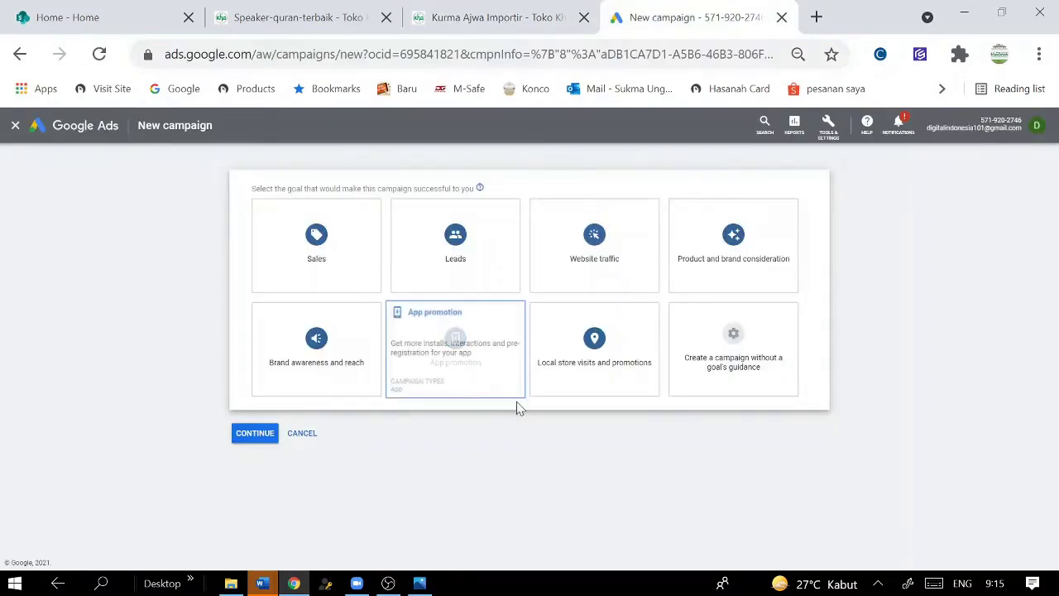
- Choose Website traffic as the goal and try Search, then Display, as campaign type
{"action": "left_click", "coordinate": [613, 269]}
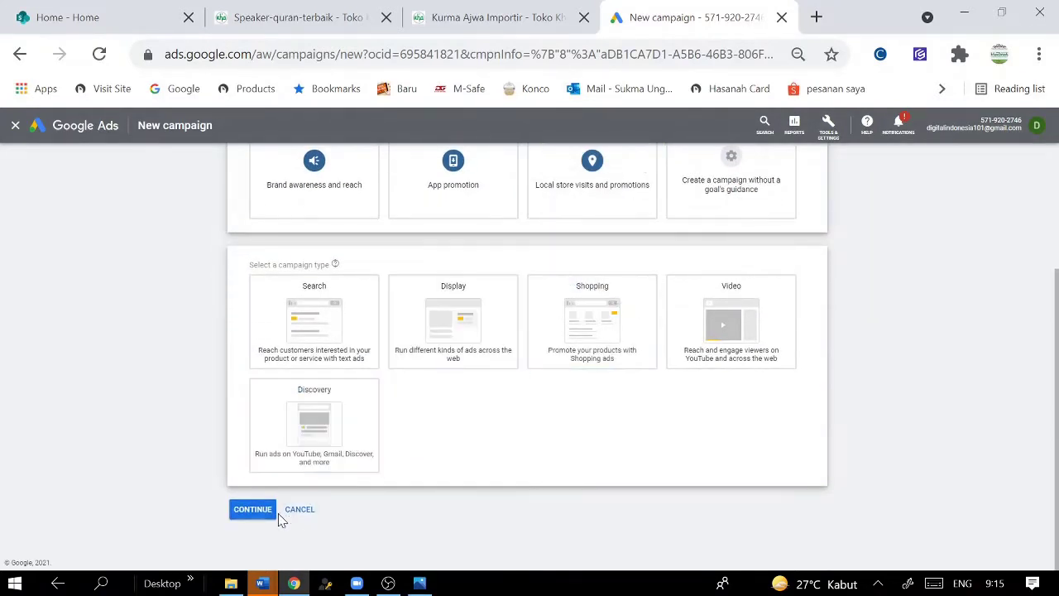
{"action": "left_click", "coordinate": [324, 307]}
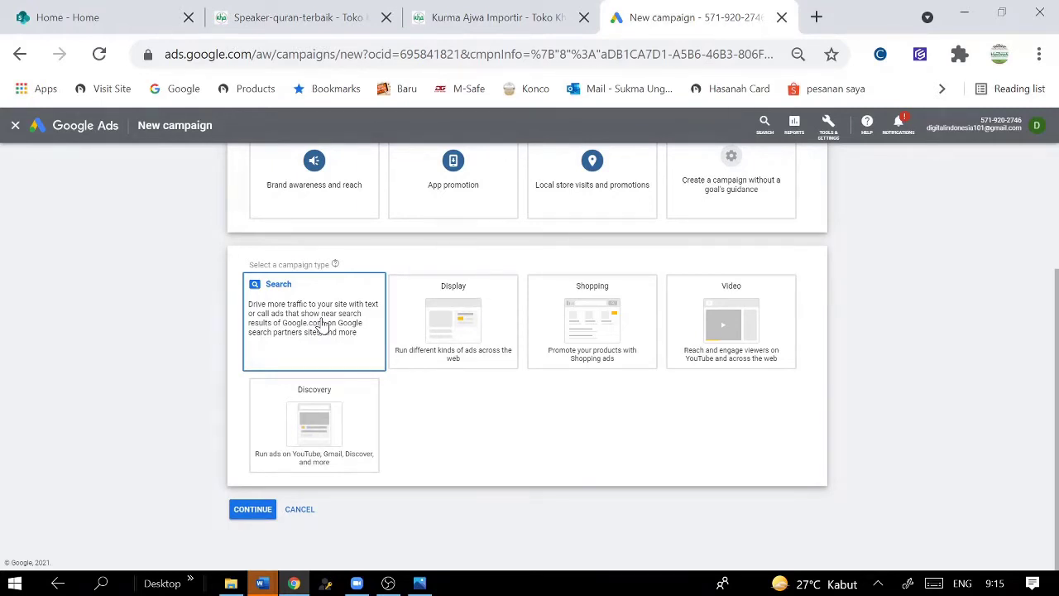
{"action": "left_click", "coordinate": [445, 321]}
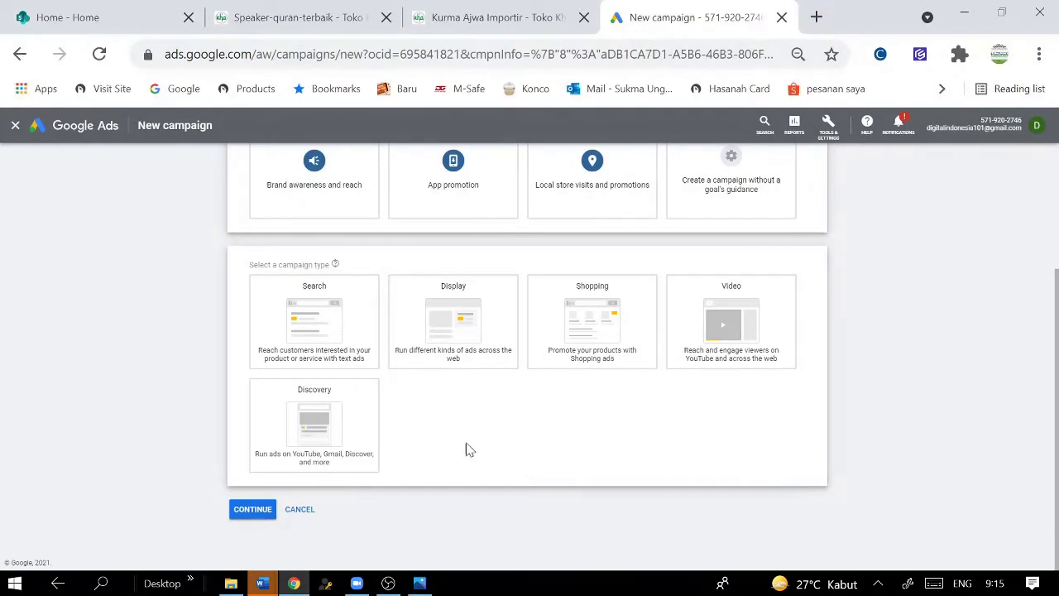
{"action": "left_click", "coordinate": [331, 351]}
{"action": "scroll", "coordinate": [273, 496], "scroll_direction": "down", "scroll_amount": 3}
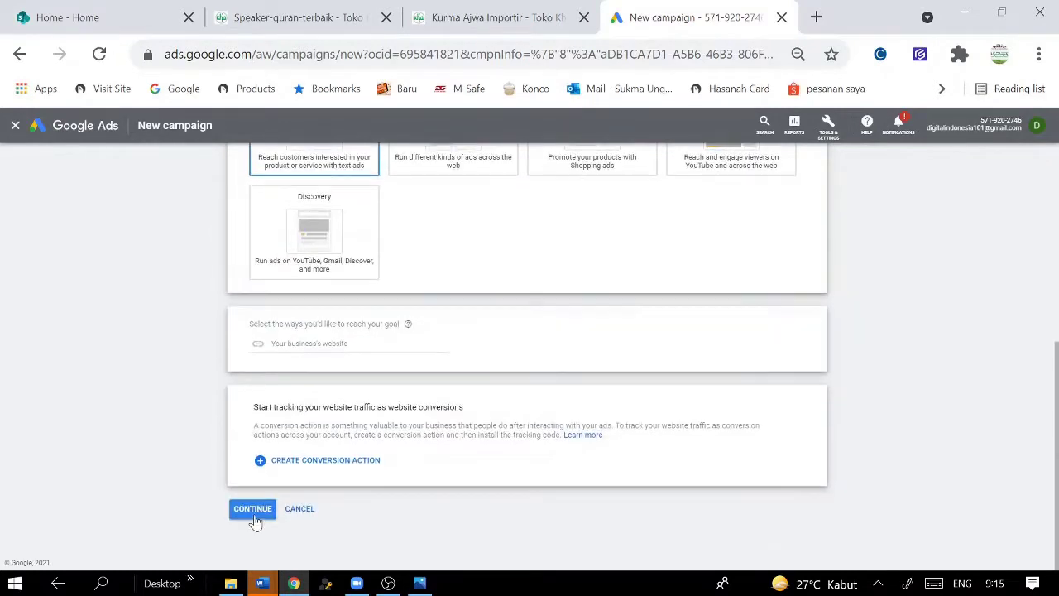
{"action": "left_click", "coordinate": [348, 343]}
{"action": "key", "text": "ctrl+v"}
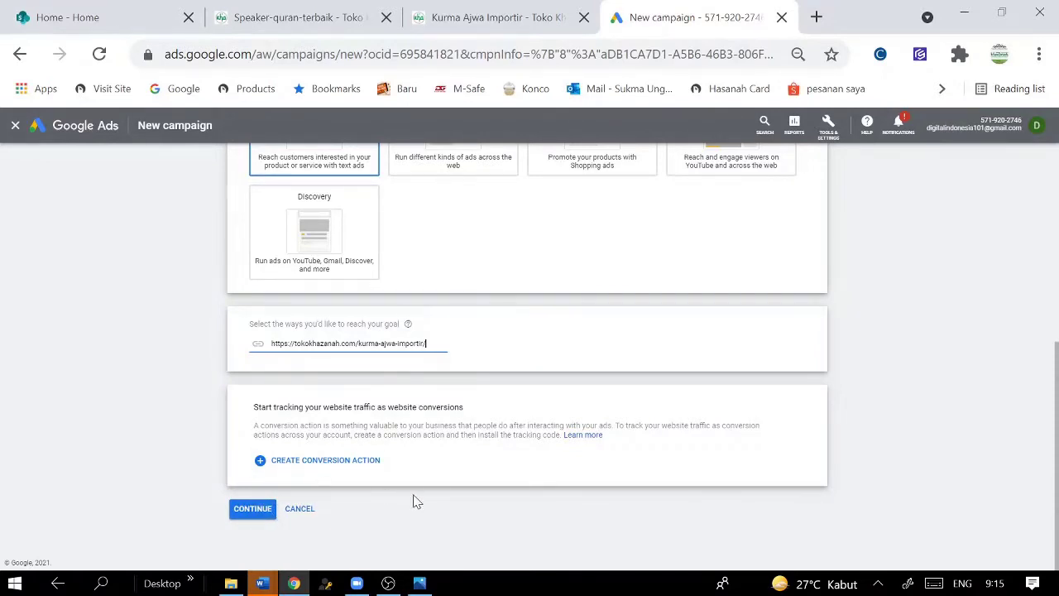
- Create the conversion action, review the install-it-yourself tracking code, and finish
{"action": "left_click", "coordinate": [292, 467]}
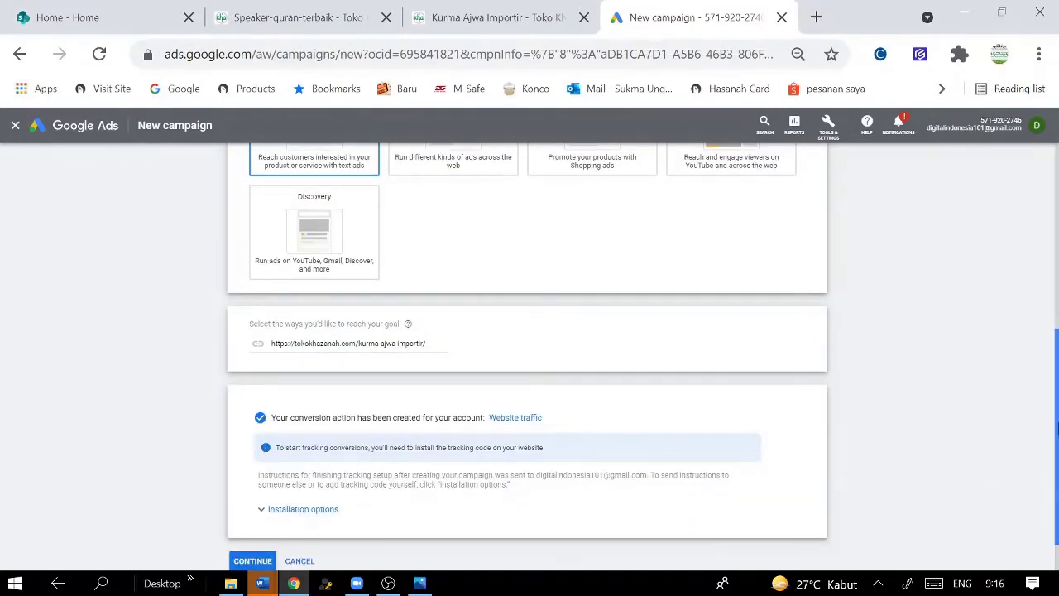
{"action": "left_click_drag", "start_coordinate": [1057, 428], "coordinate": [1057, 473]}
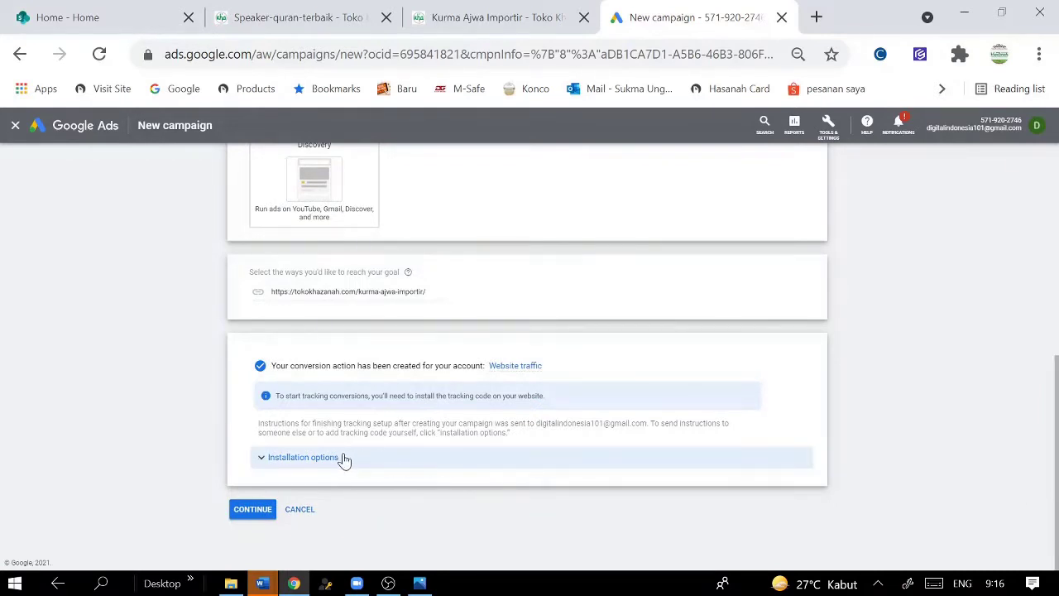
{"action": "left_click", "coordinate": [262, 515]}
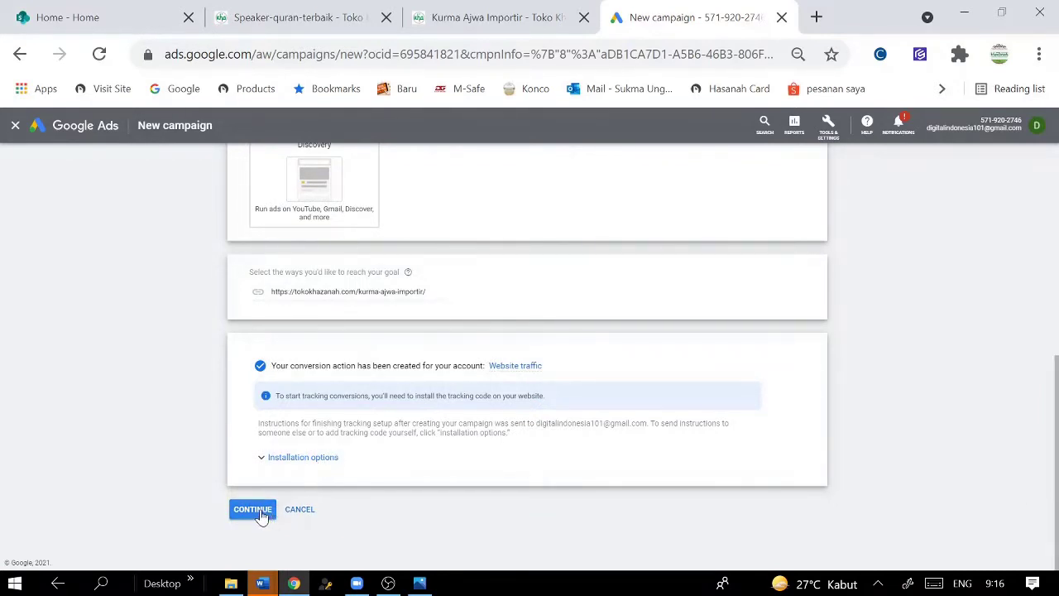
{"action": "left_click", "coordinate": [266, 466]}
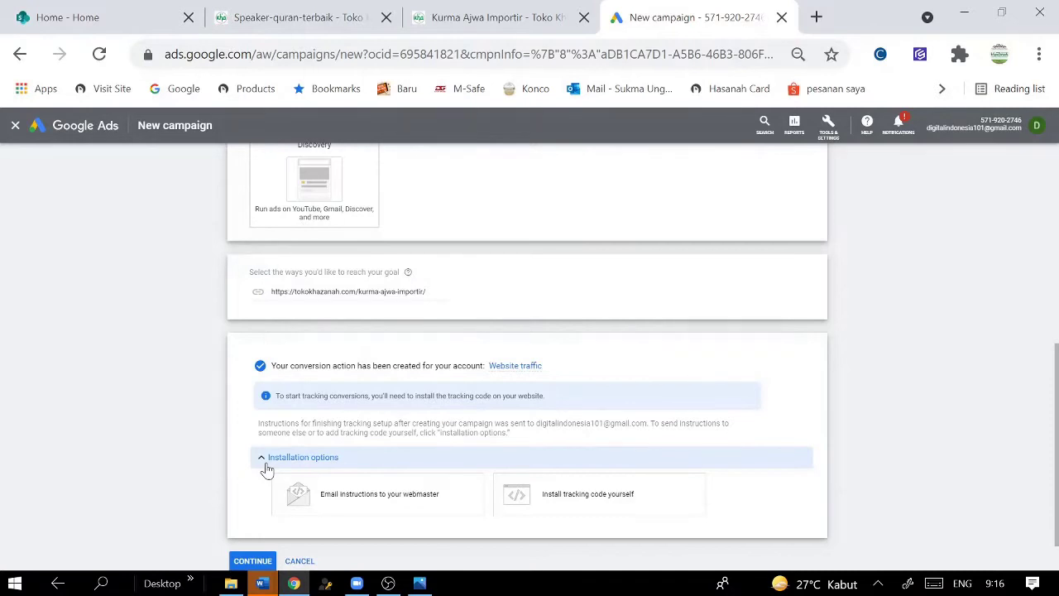
{"action": "scroll", "coordinate": [265, 468], "scroll_direction": "down", "scroll_amount": 1}
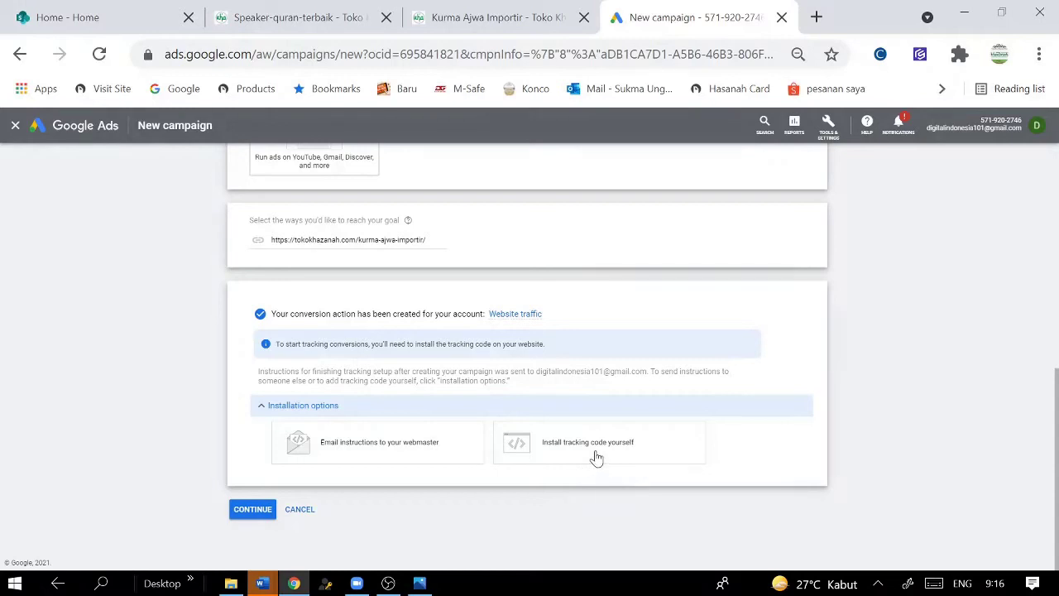
{"action": "left_click", "coordinate": [597, 458]}
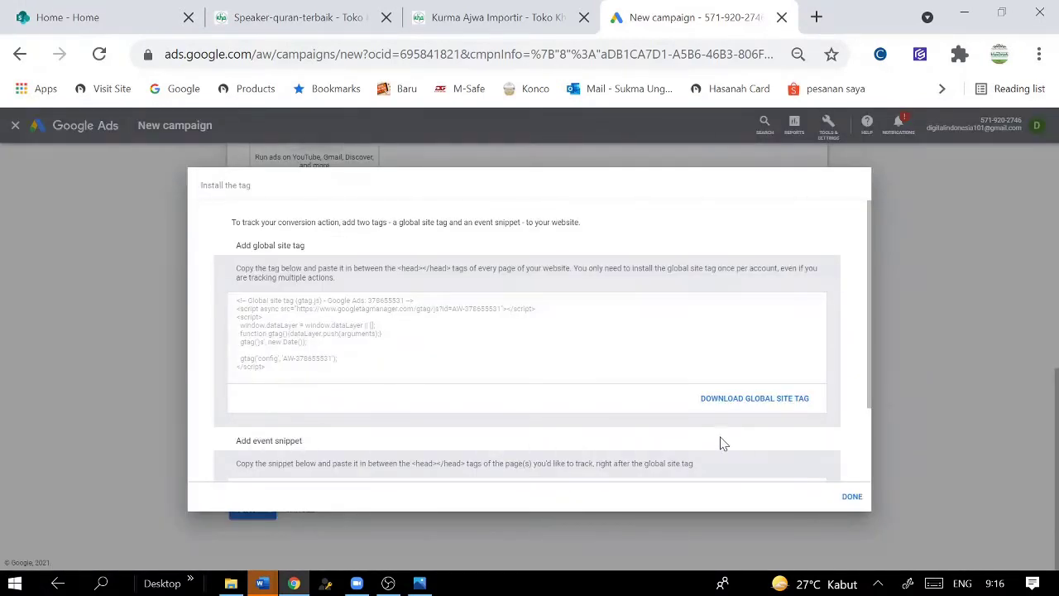
{"action": "scroll", "coordinate": [714, 447], "scroll_direction": "down", "scroll_amount": 1}
{"action": "scroll", "coordinate": [324, 352], "scroll_direction": "up", "scroll_amount": 2}
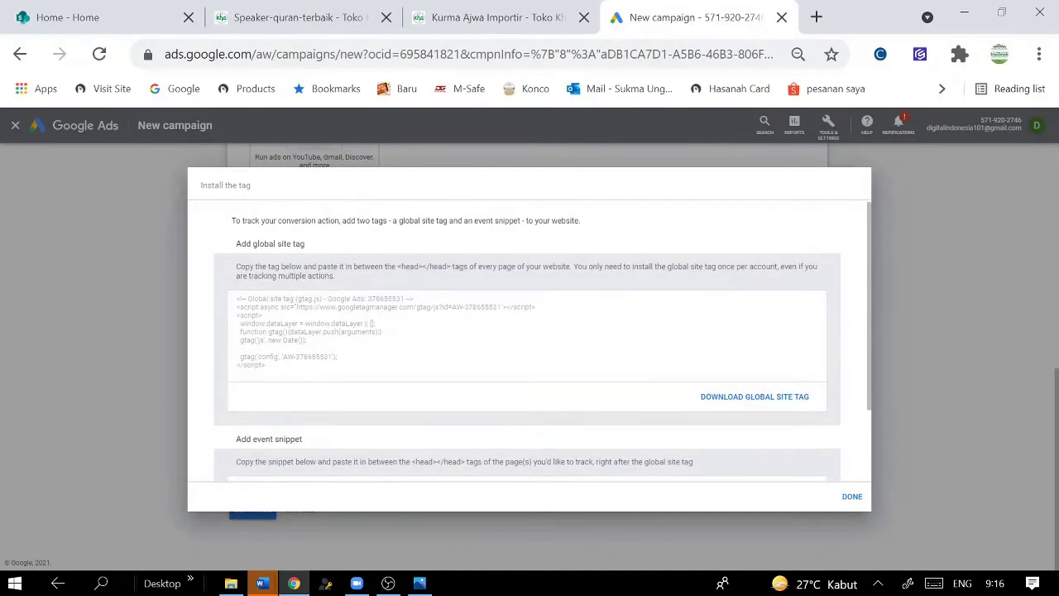
{"action": "left_click", "coordinate": [847, 497]}
- Continue to settings, rename the campaign 'Ajwa Sept 20', and target Indonesia
{"action": "left_click", "coordinate": [263, 508]}
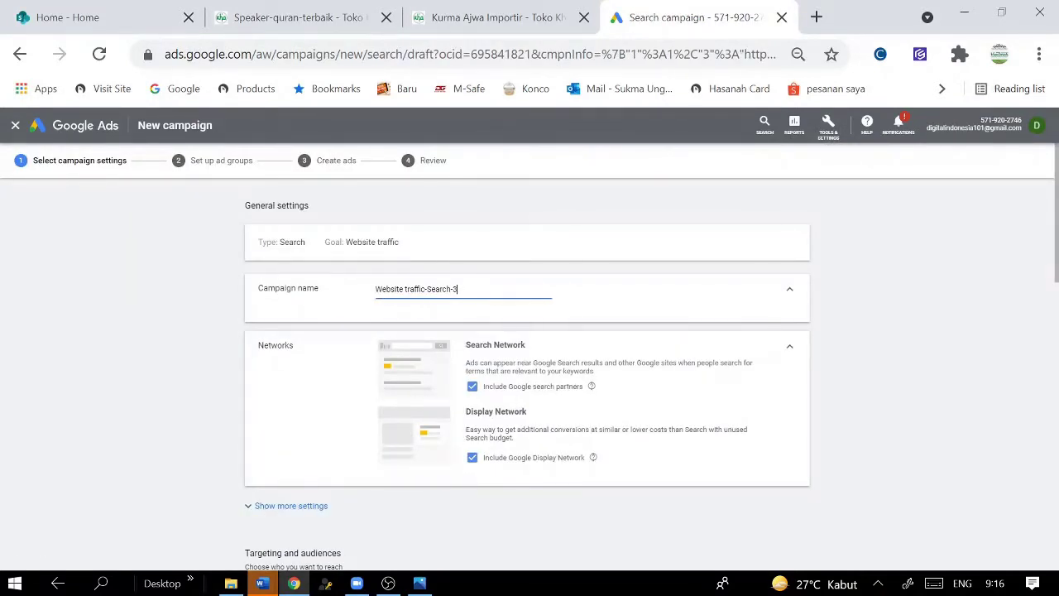
{"action": "key", "text": "ctrl+a"}
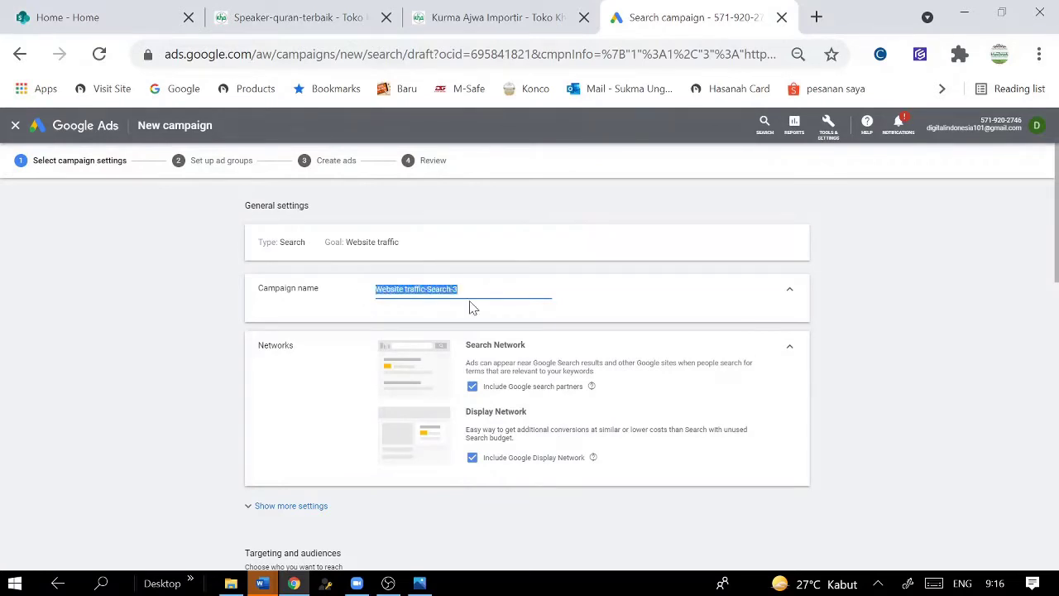
{"action": "type", "text": "Ajwa Sept 2021"}
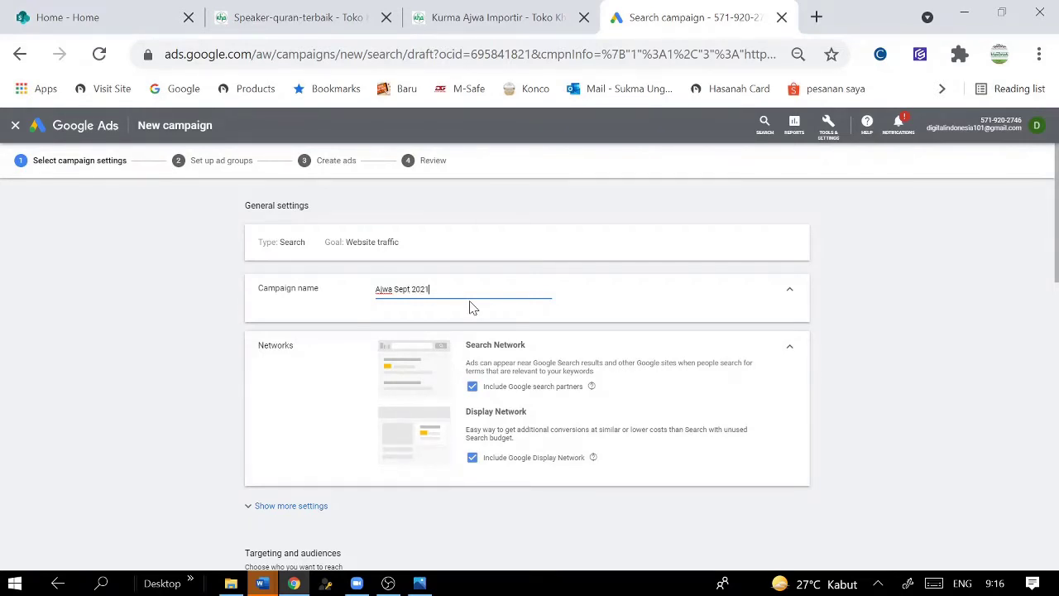
{"action": "scroll", "coordinate": [470, 307], "scroll_direction": "down", "scroll_amount": 2}
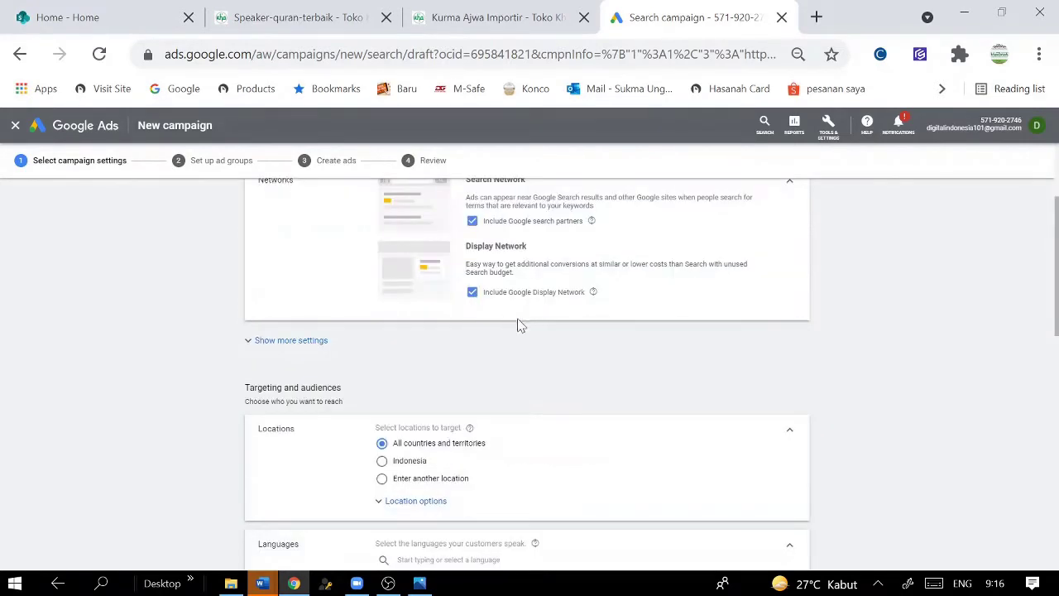
{"action": "left_click", "coordinate": [382, 465]}
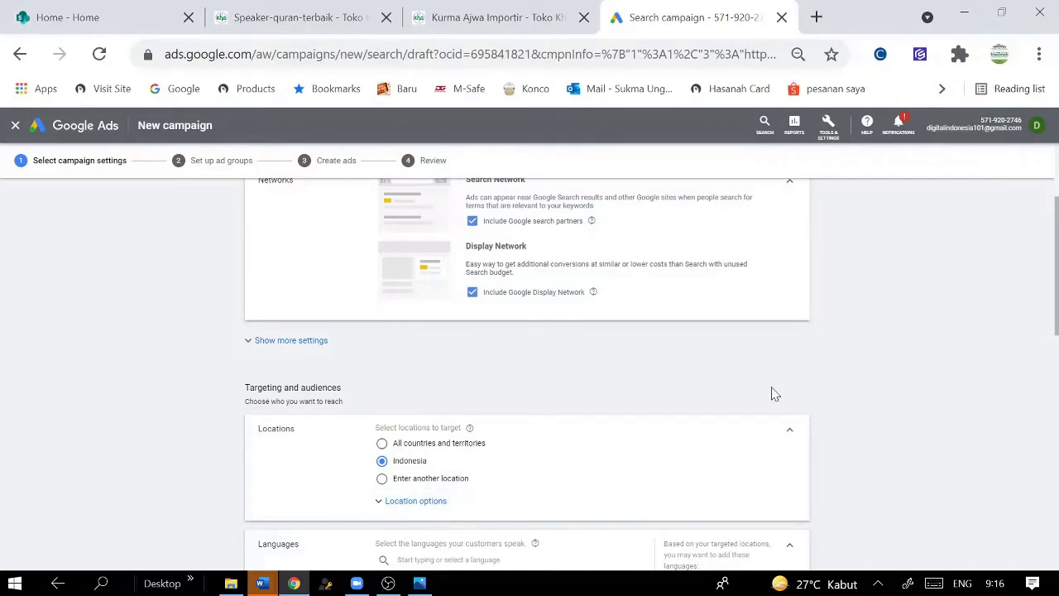
{"action": "left_click", "coordinate": [817, 18]}
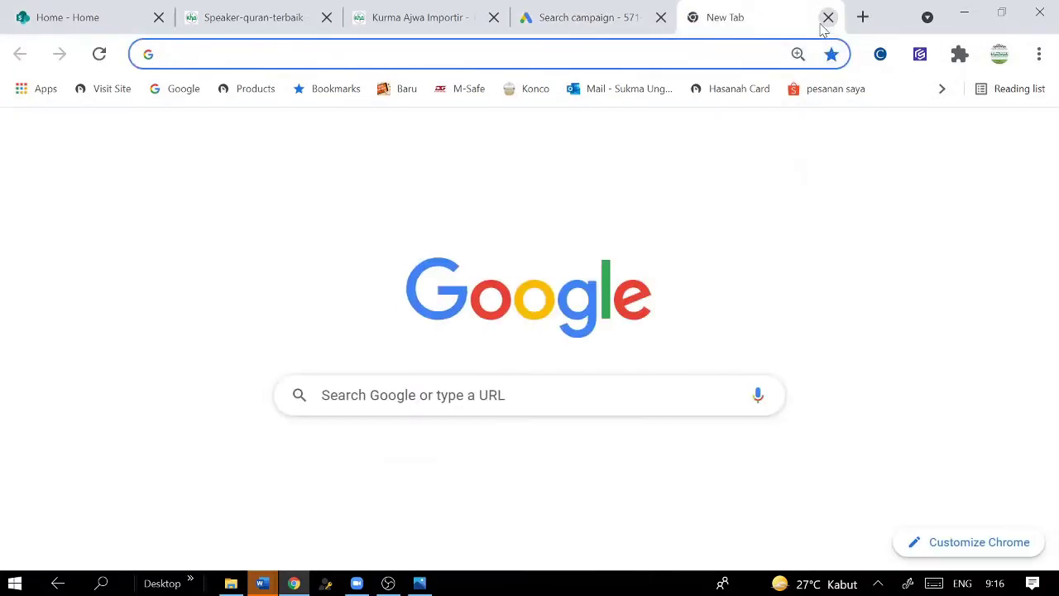
- Find Google Trends via search and explore interest for 'kurma ajwa'
{"action": "type", "text": "google "}
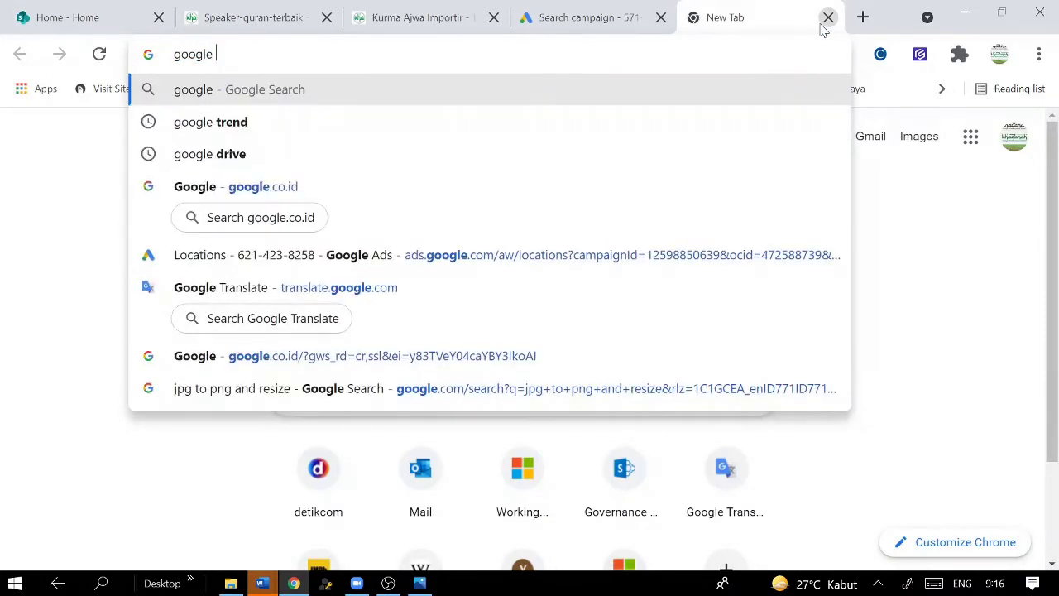
{"action": "type", "text": "trend"}
{"action": "key", "text": "Return"}
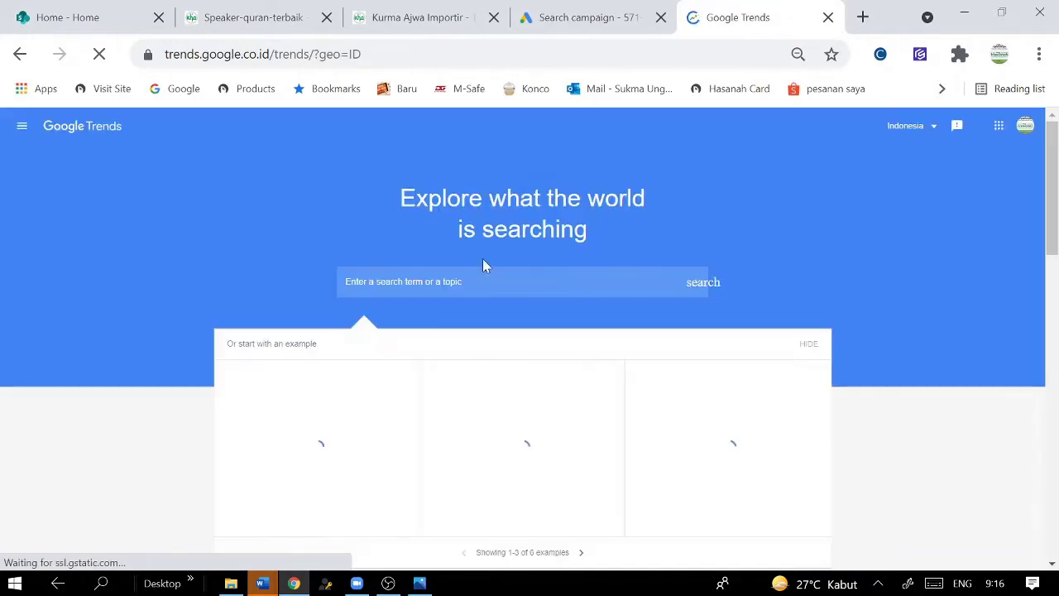
{"action": "type", "text": "kurma ajwa"}
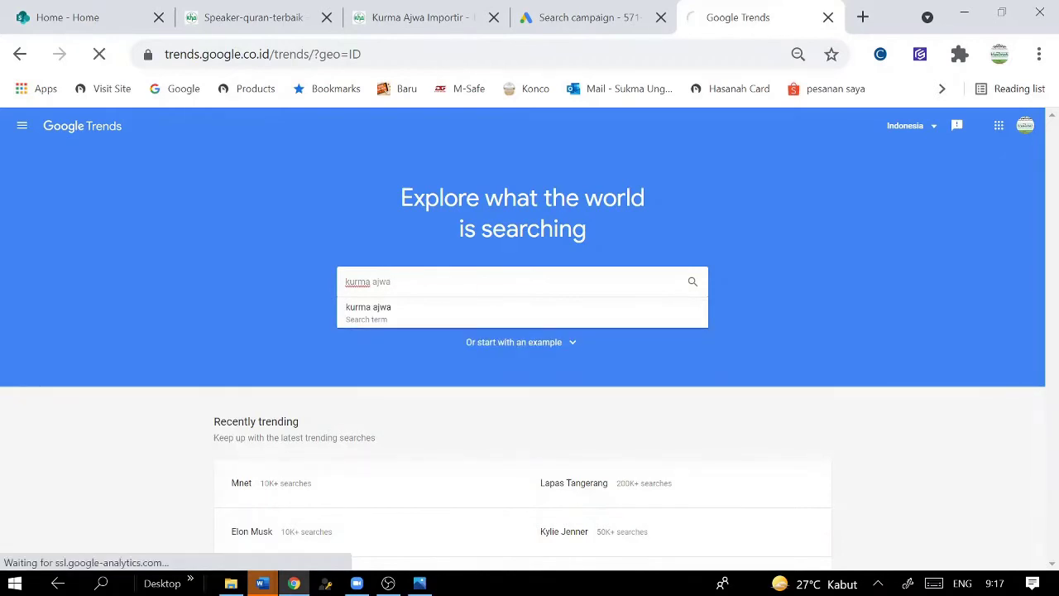
{"action": "key", "text": "Return"}
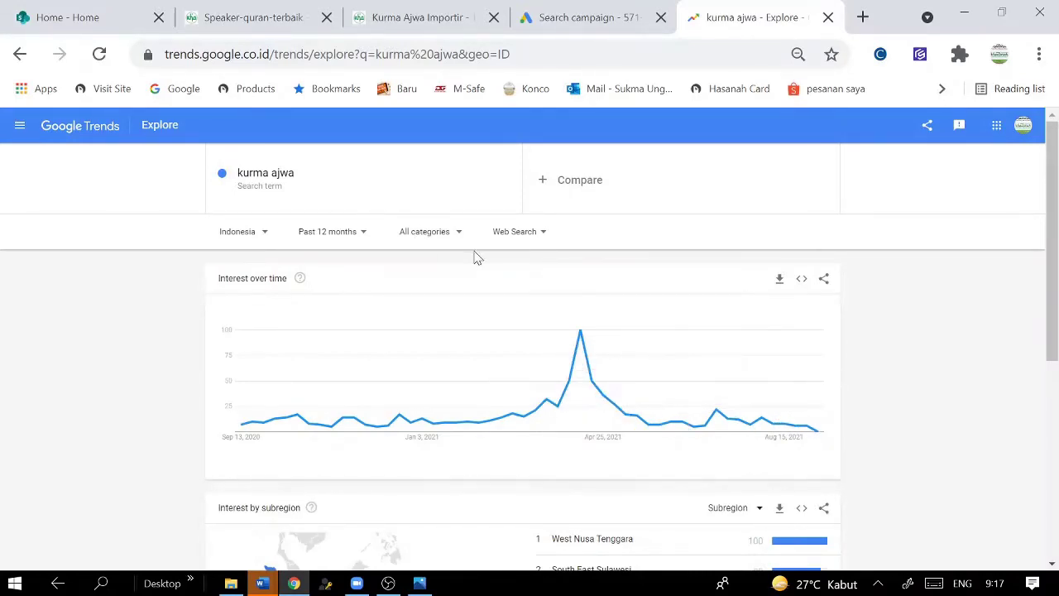
- Switch the kurma ajwa chart to the past 90 days and review subregions
{"action": "left_click", "coordinate": [362, 235]}
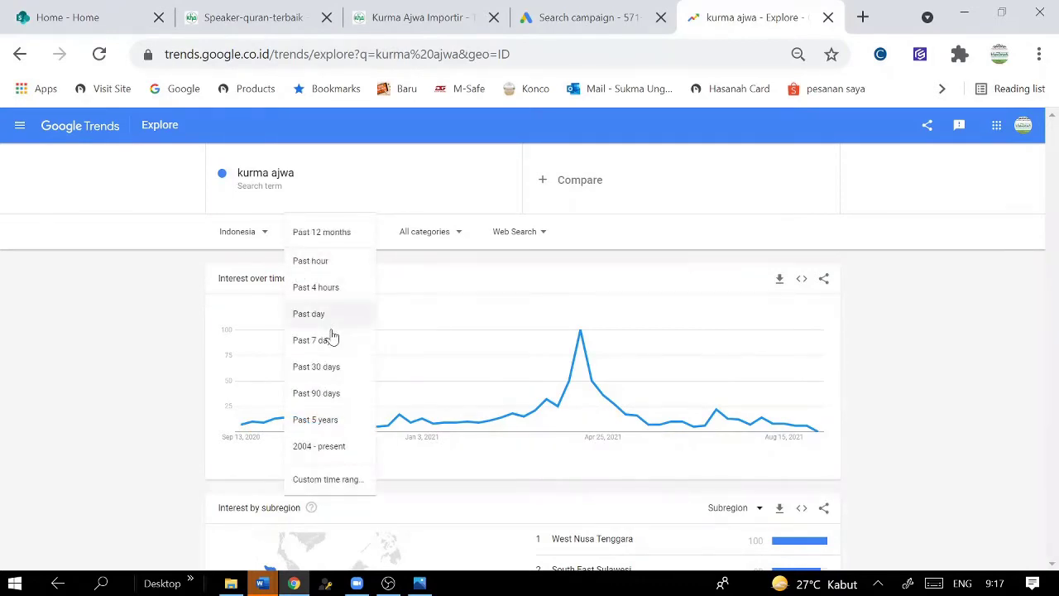
{"action": "left_click", "coordinate": [339, 396]}
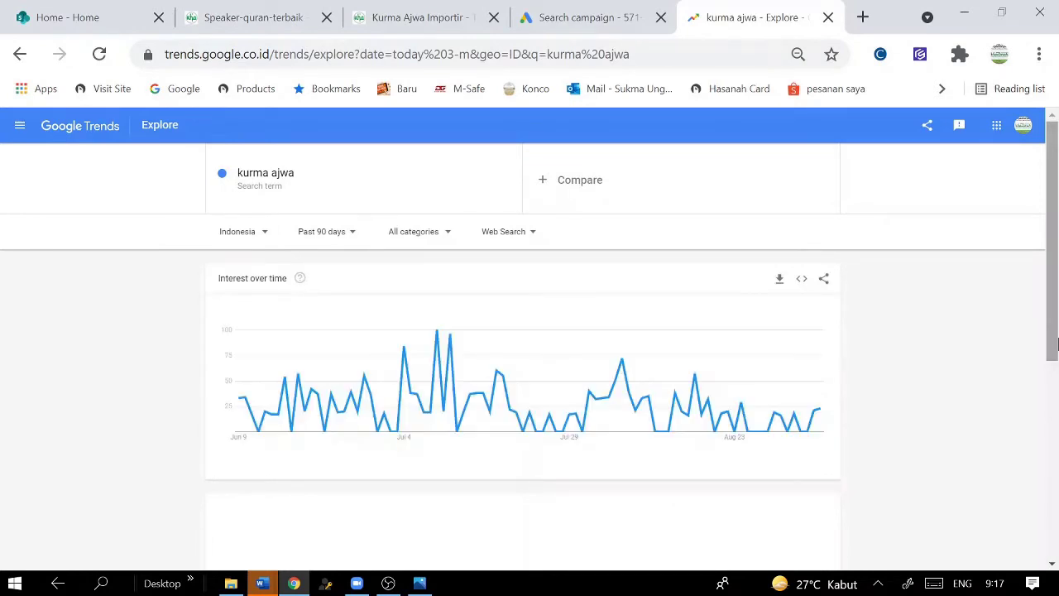
{"action": "left_click_drag", "start_coordinate": [1046, 314], "coordinate": [1048, 399]}
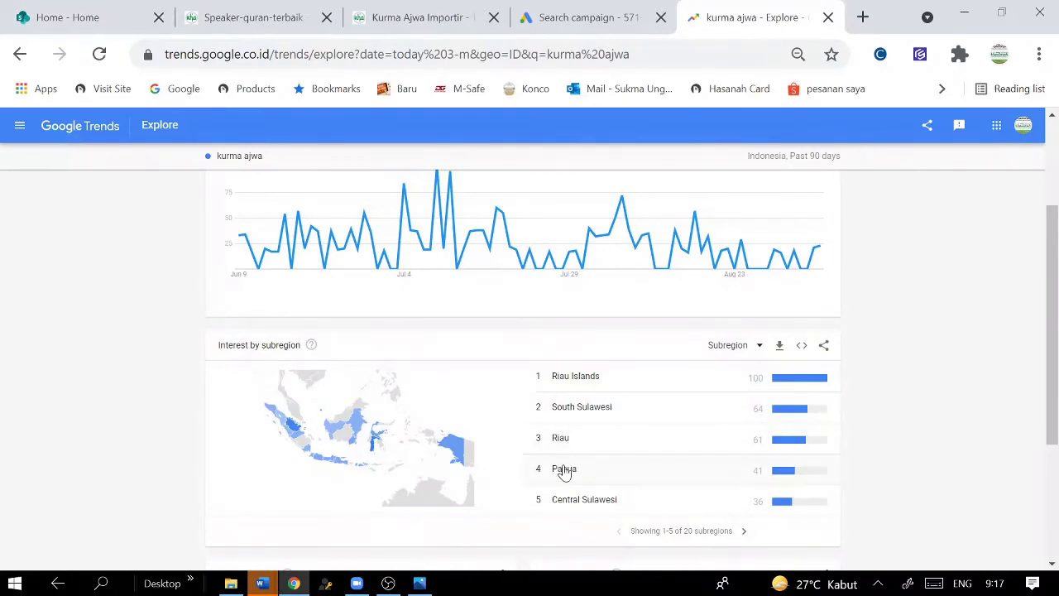
{"action": "left_click_drag", "start_coordinate": [1053, 393], "coordinate": [1032, 250]}
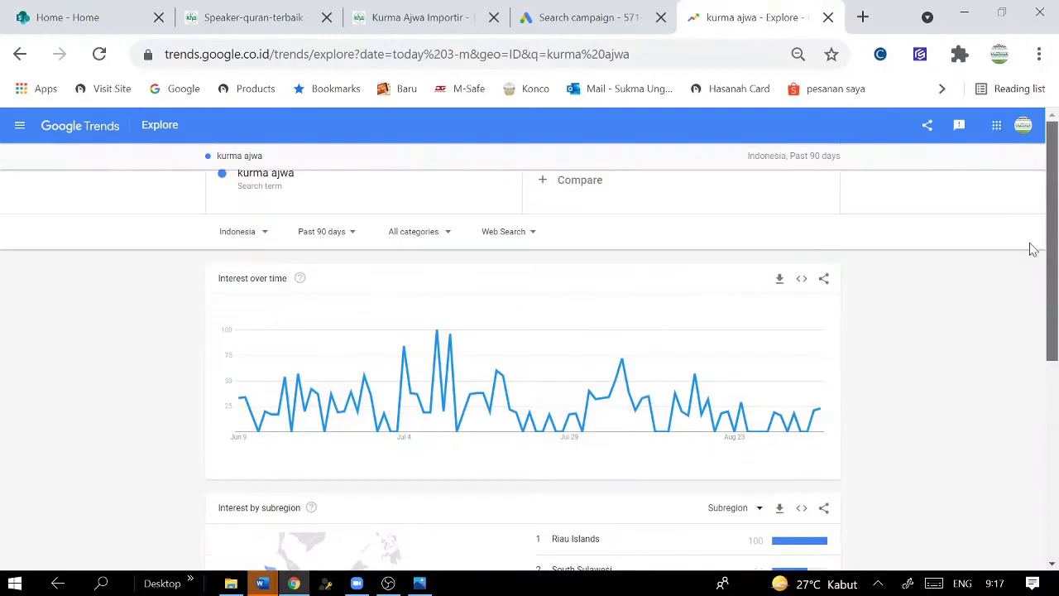
{"action": "scroll", "coordinate": [1032, 244], "scroll_direction": "down", "scroll_amount": 3}
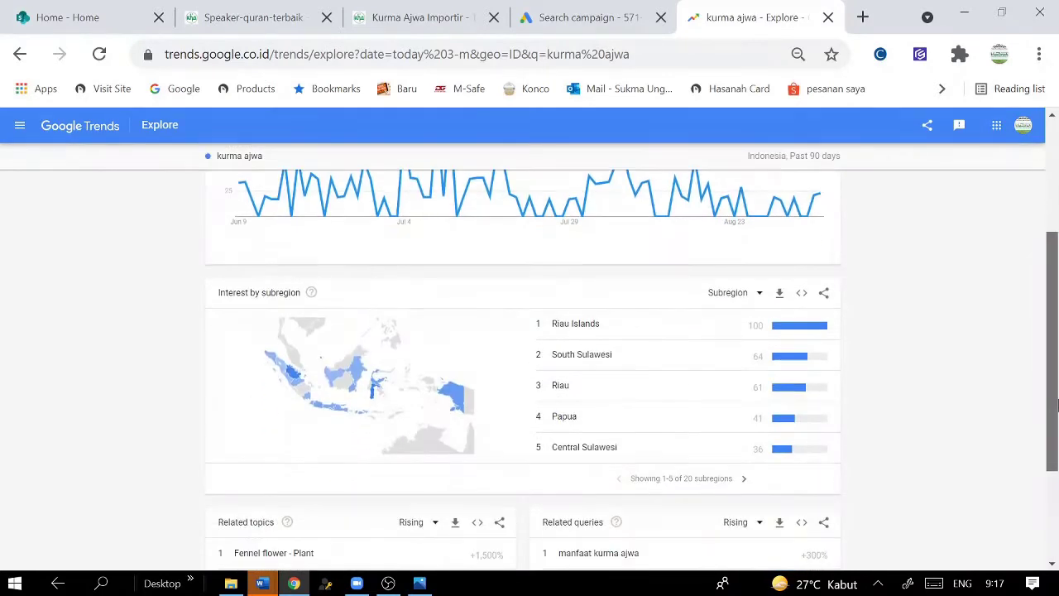
{"action": "scroll", "coordinate": [1032, 245], "scroll_direction": "up", "scroll_amount": 3}
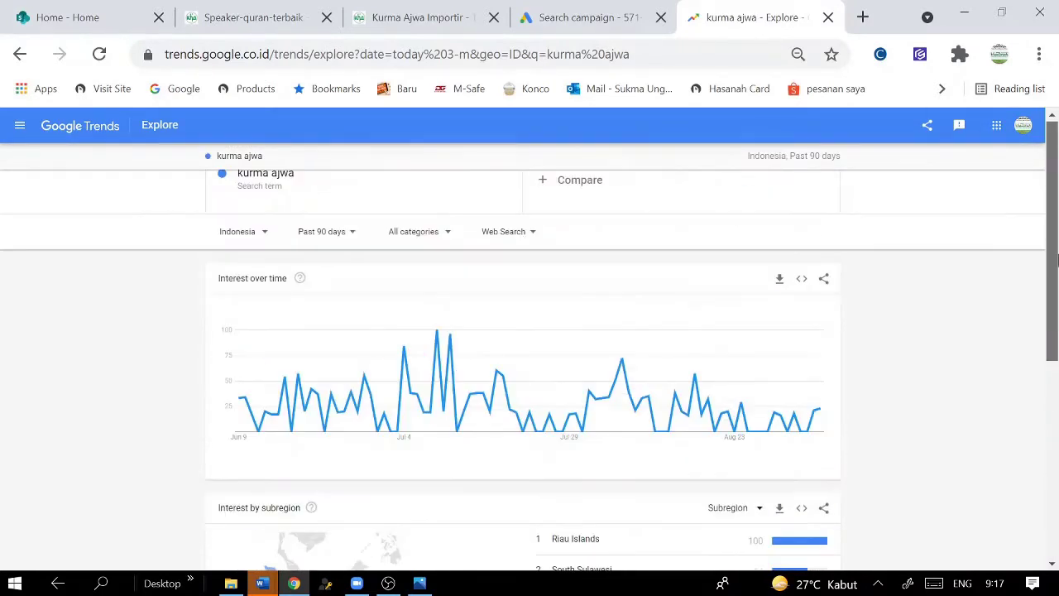
- Narrow the range to the past 30 days and recheck the subregion ranking
{"action": "left_click", "coordinate": [345, 240]}
{"action": "left_click", "coordinate": [323, 367]}
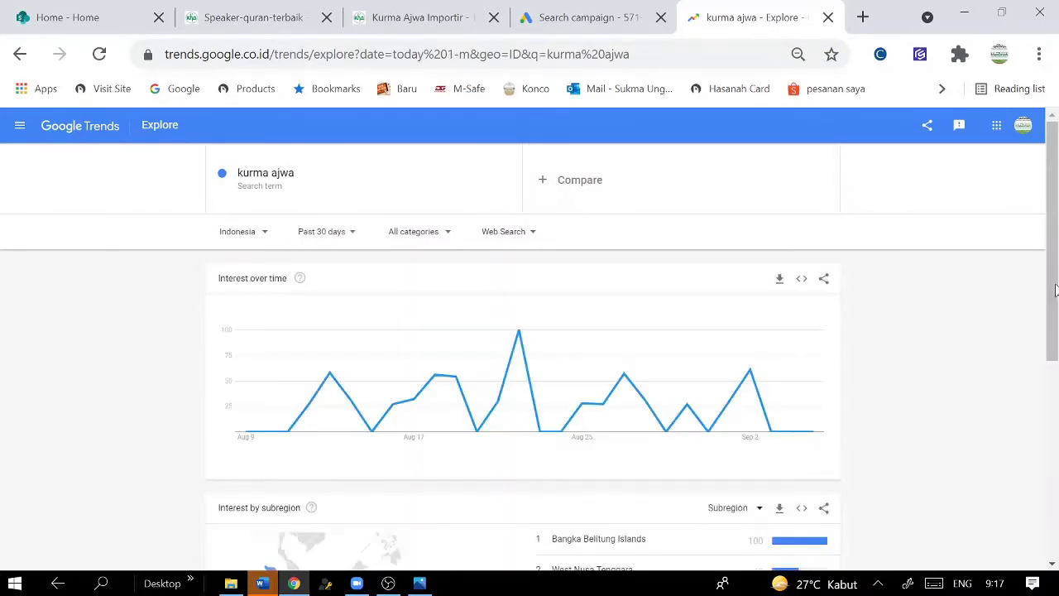
{"action": "scroll", "coordinate": [1036, 437], "scroll_direction": "down", "scroll_amount": 3}
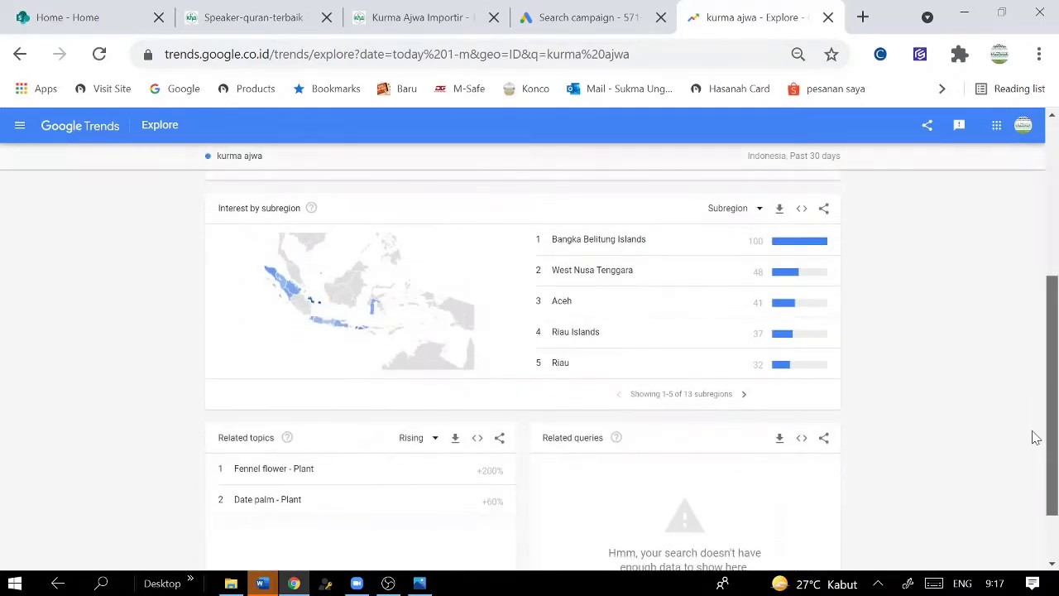
{"action": "scroll", "coordinate": [1034, 388], "scroll_direction": "up", "scroll_amount": 2}
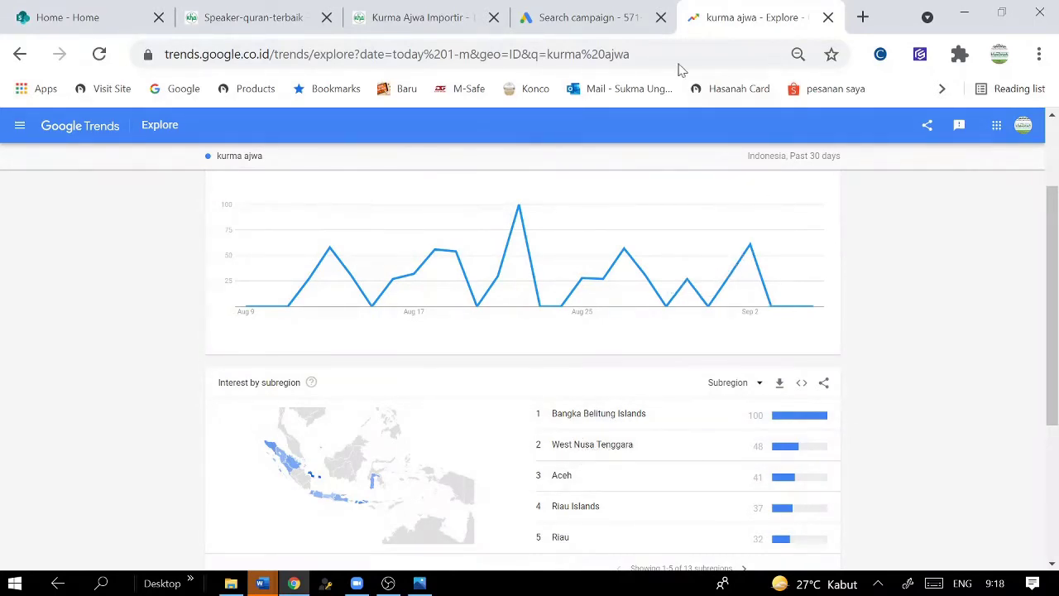
- Switch to specific locations and target Bangka Belitung Islands in the campaign
{"action": "left_click", "coordinate": [563, 23]}
{"action": "scroll", "coordinate": [488, 430], "scroll_direction": "down", "scroll_amount": 1}
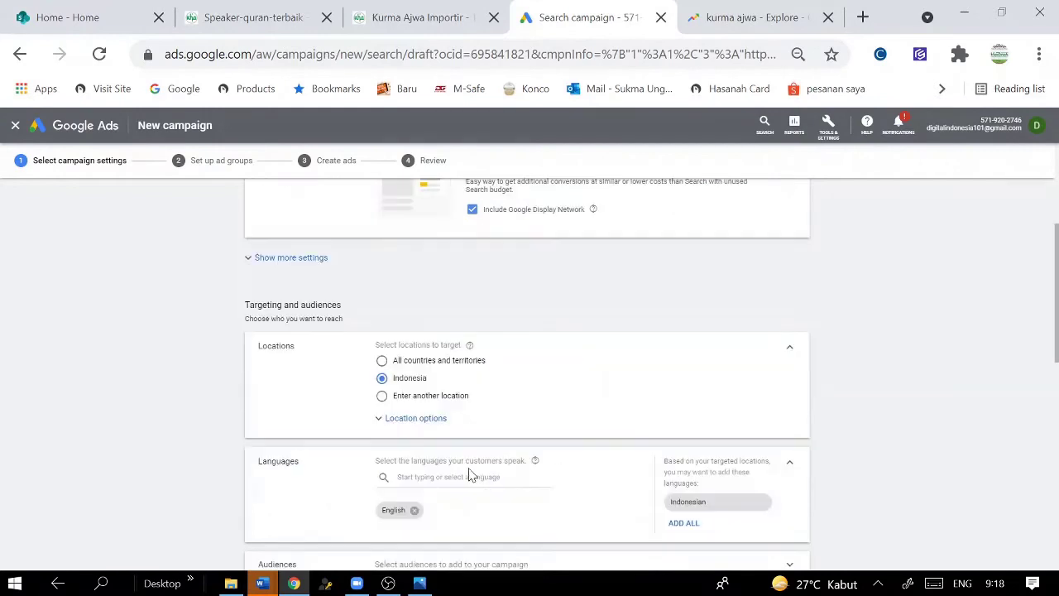
{"action": "left_click", "coordinate": [412, 419]}
{"action": "scroll", "coordinate": [537, 447], "scroll_direction": "down", "scroll_amount": 2}
{"action": "scroll", "coordinate": [471, 397], "scroll_direction": "up", "scroll_amount": 2}
{"action": "scroll", "coordinate": [472, 397], "scroll_direction": "down", "scroll_amount": 4}
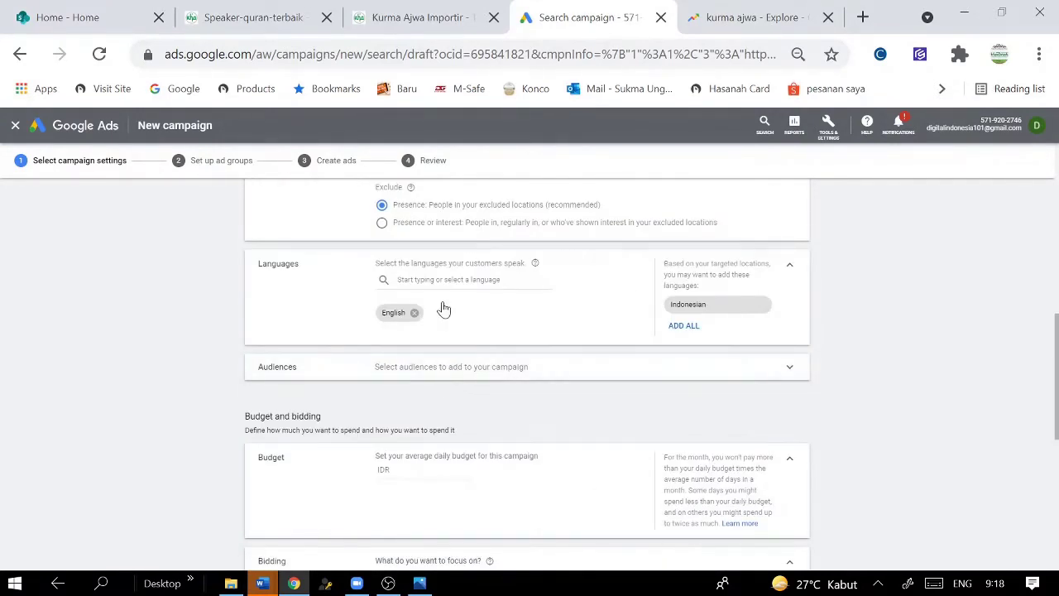
{"action": "scroll", "coordinate": [440, 307], "scroll_direction": "up", "scroll_amount": 3}
{"action": "left_click", "coordinate": [401, 315]}
{"action": "left_click", "coordinate": [463, 339]}
{"action": "type", "text": "bangk"}
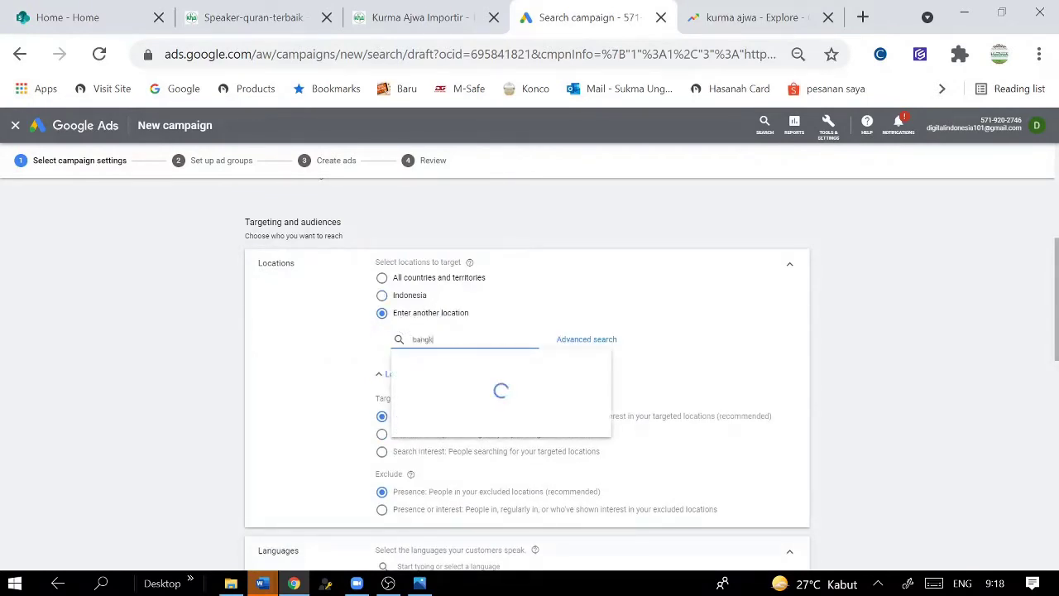
{"action": "type", "text": "a b"}
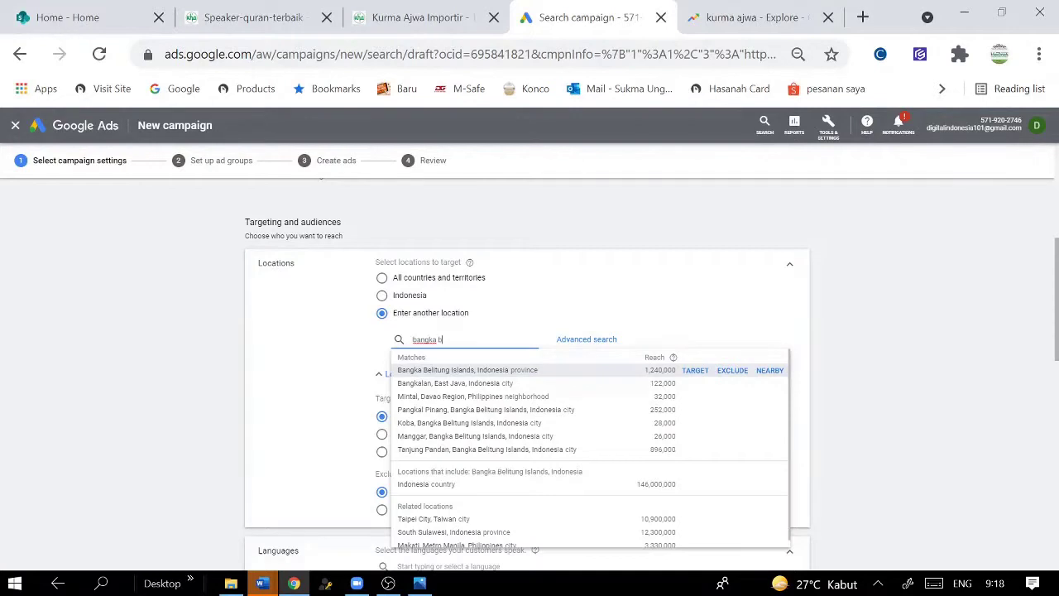
{"action": "type", "text": "e"}
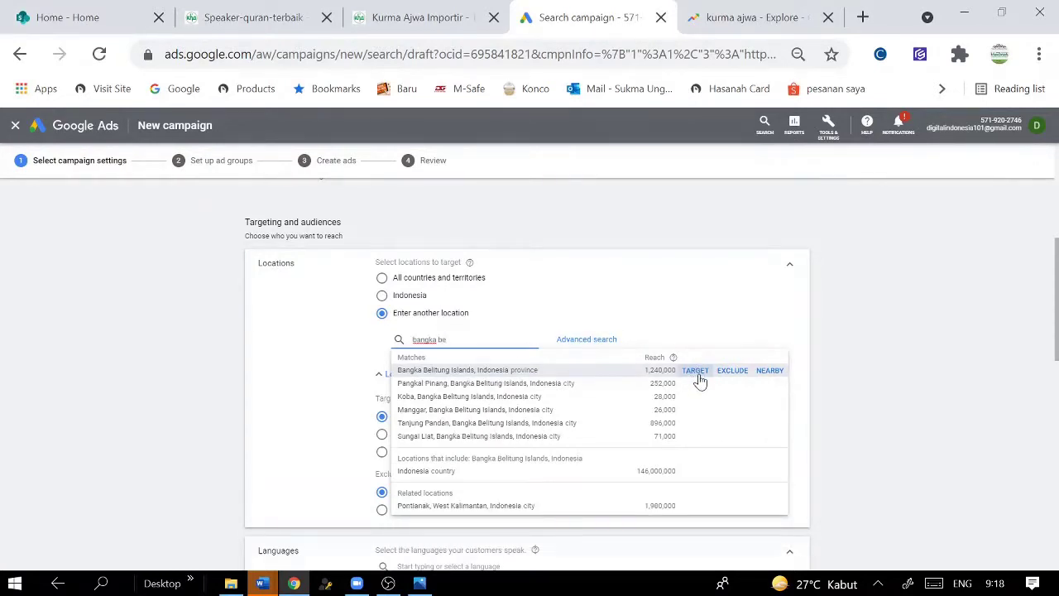
{"action": "left_click", "coordinate": [698, 373]}
- Add West Nusa Tenggara and Aceh as further targeted provinces
{"action": "left_click", "coordinate": [777, 20]}
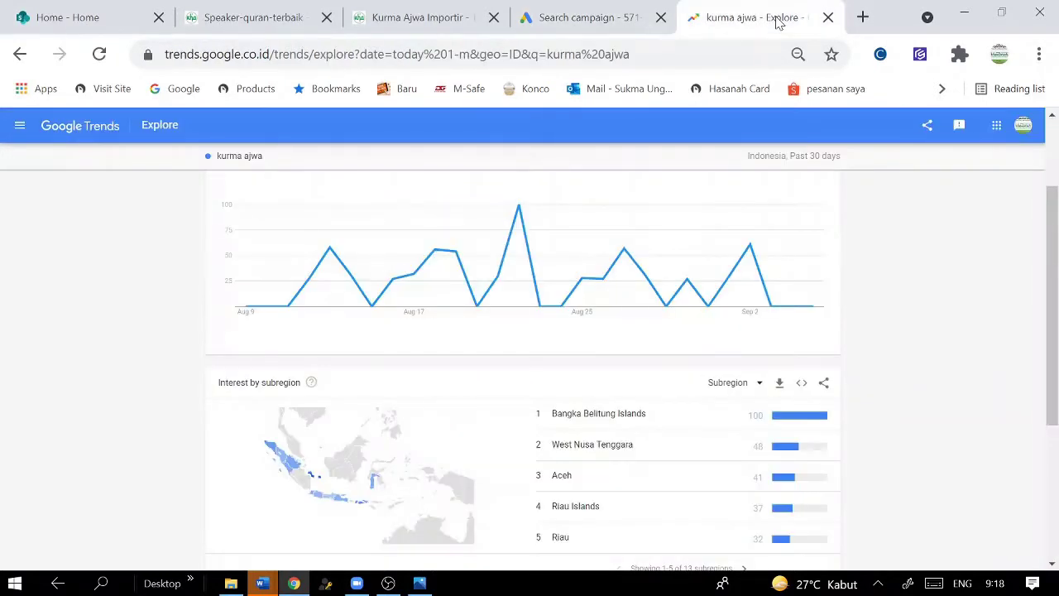
{"action": "left_click", "coordinate": [609, 18]}
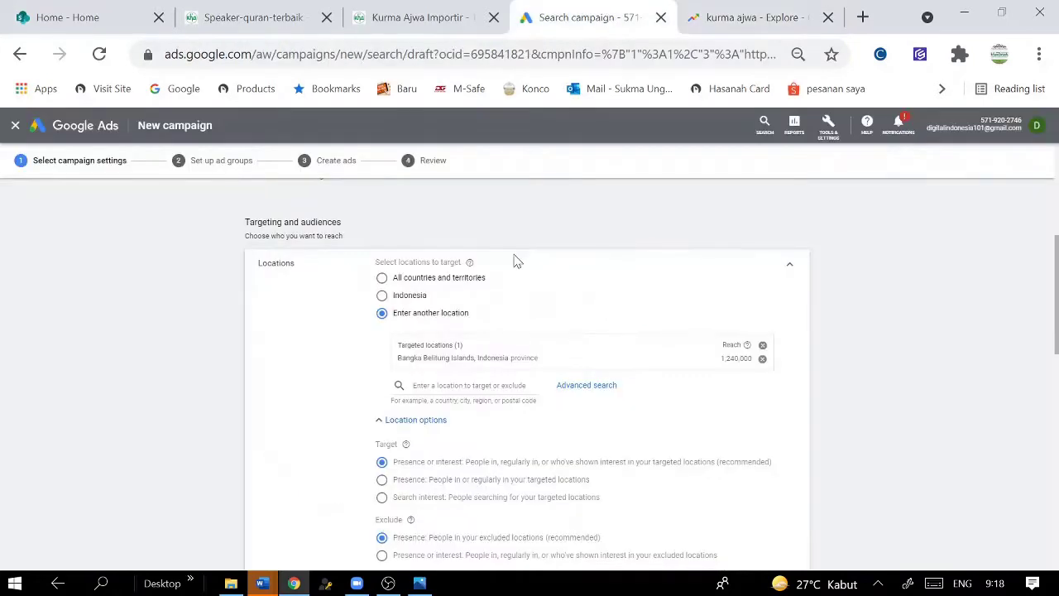
{"action": "left_click", "coordinate": [460, 389]}
{"action": "type", "text": "west nusa"}
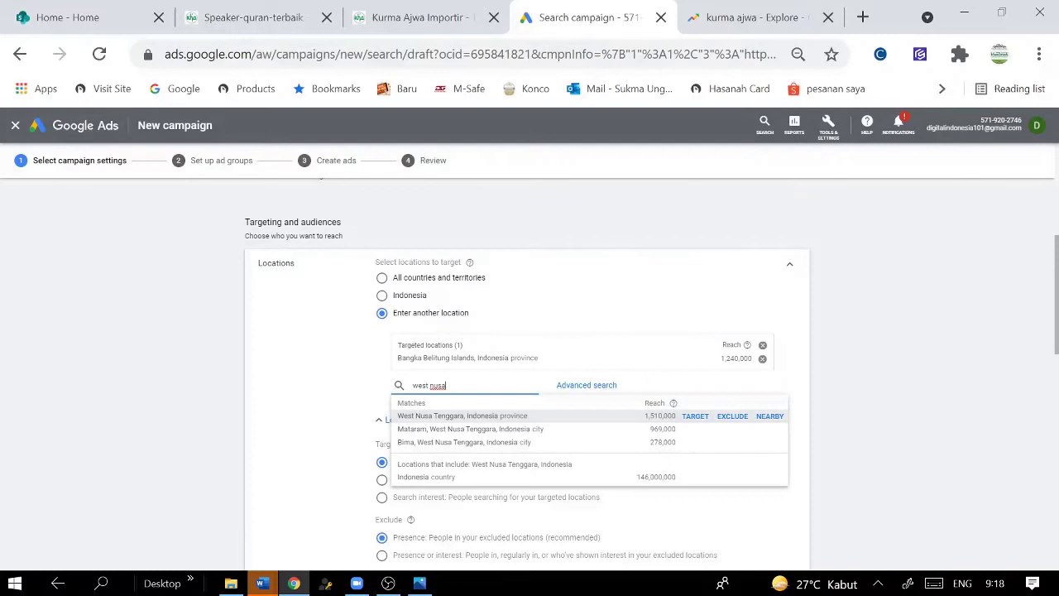
{"action": "left_click", "coordinate": [695, 416]}
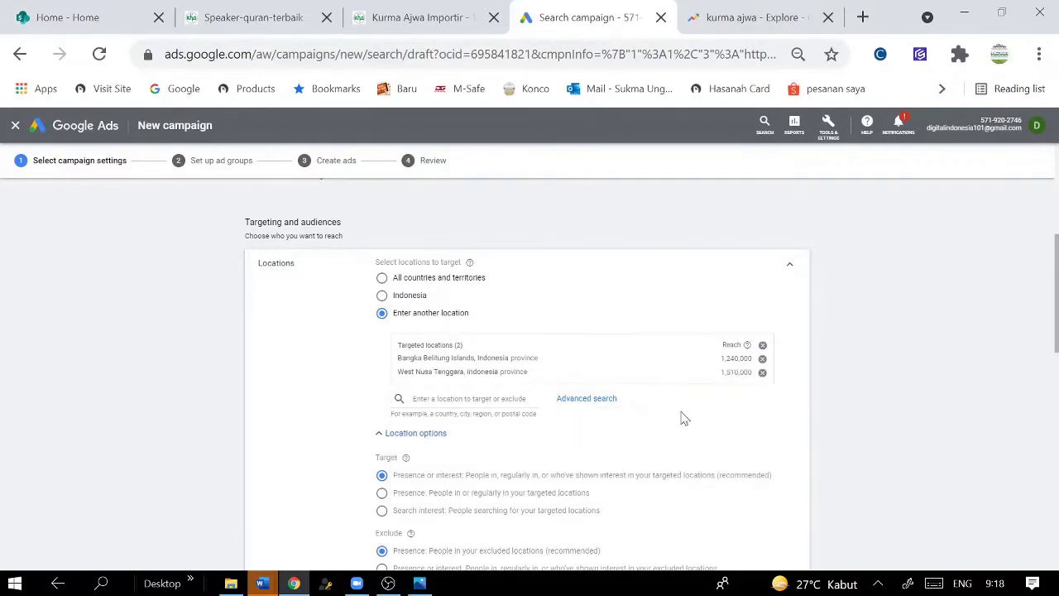
{"action": "left_click", "coordinate": [437, 407]}
{"action": "type", "text": "aceh"}
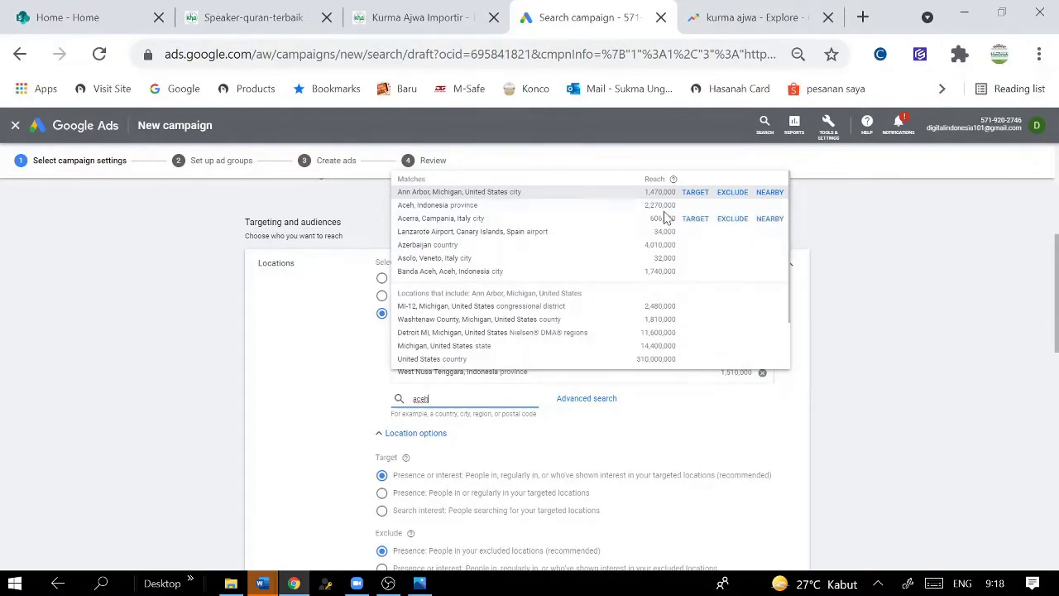
{"action": "left_click", "coordinate": [692, 213]}
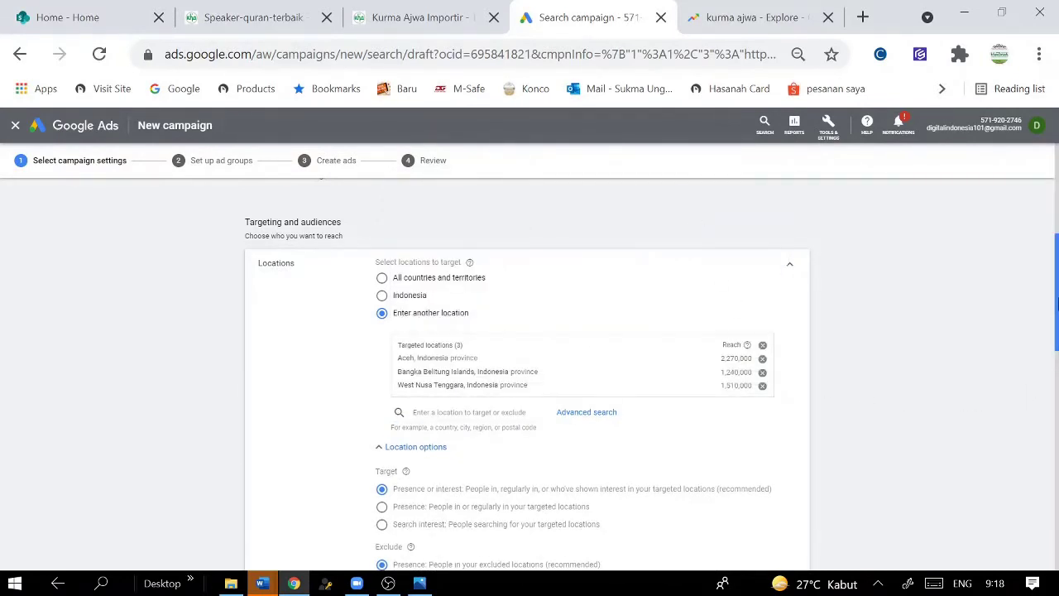
{"action": "left_click_drag", "start_coordinate": [1057, 304], "coordinate": [1058, 412]}
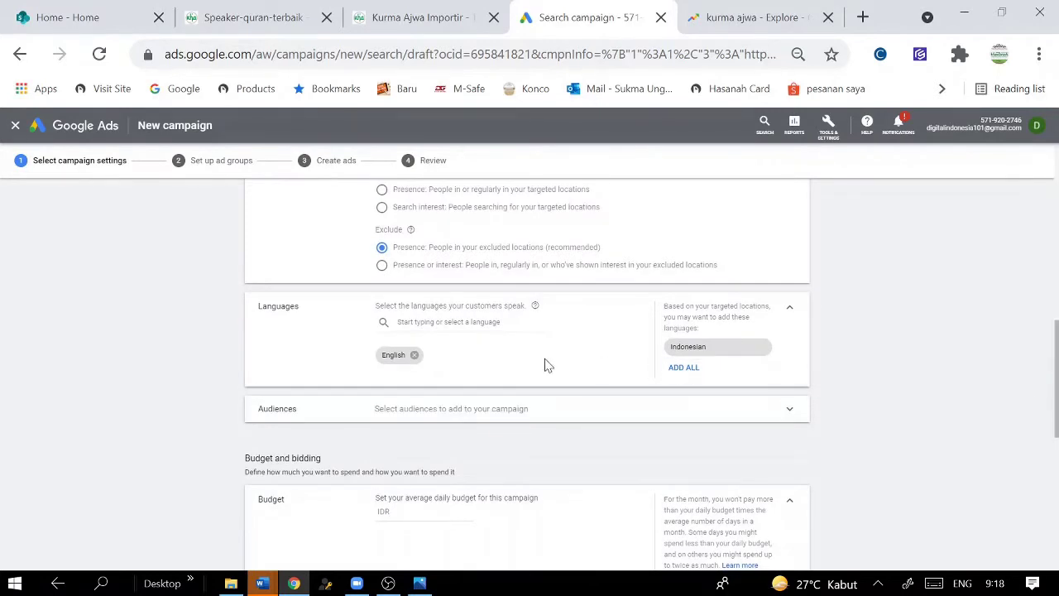
{"action": "left_click", "coordinate": [686, 367]}
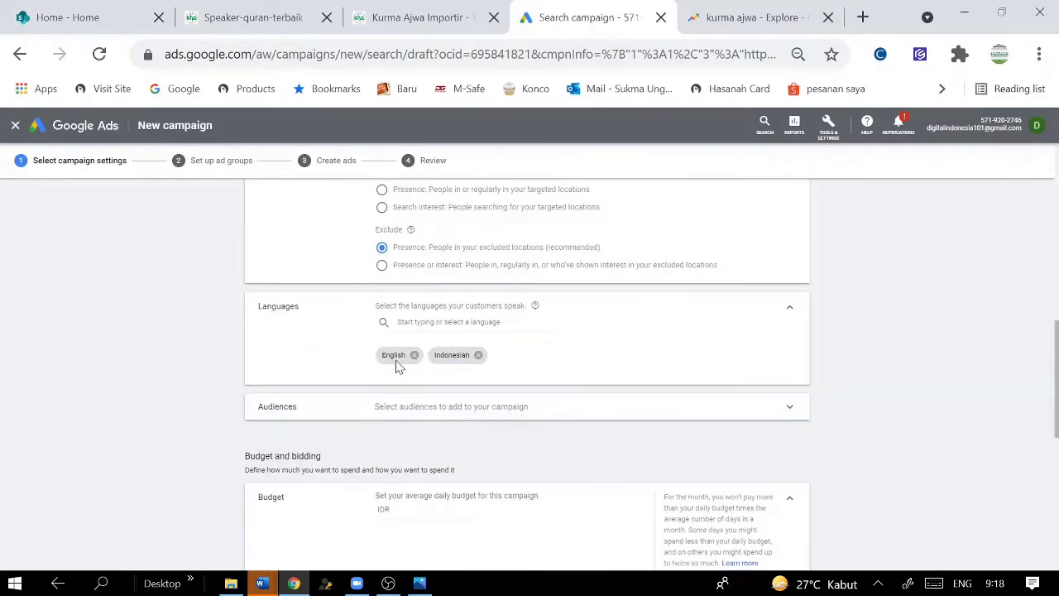
{"action": "scroll", "coordinate": [1045, 381], "scroll_direction": "down", "scroll_amount": 2}
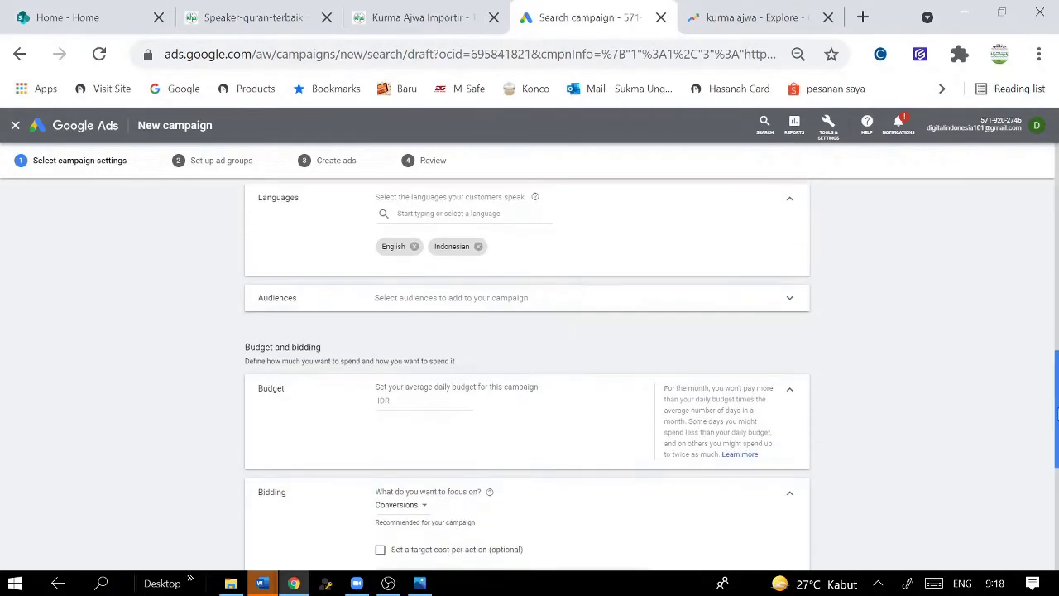
{"action": "left_click", "coordinate": [790, 293]}
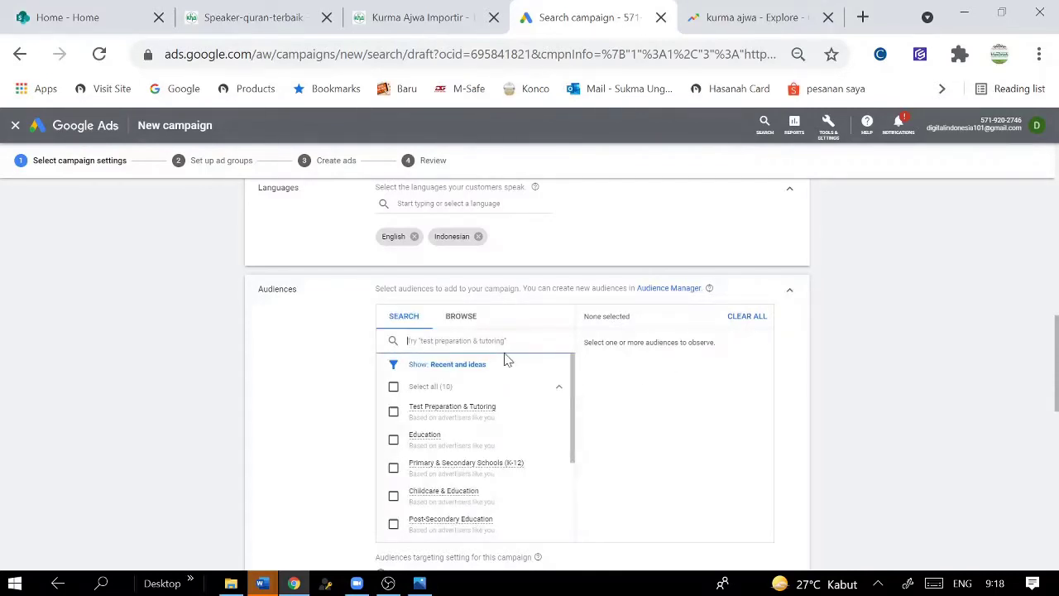
{"action": "left_click_drag", "start_coordinate": [573, 402], "coordinate": [574, 506]}
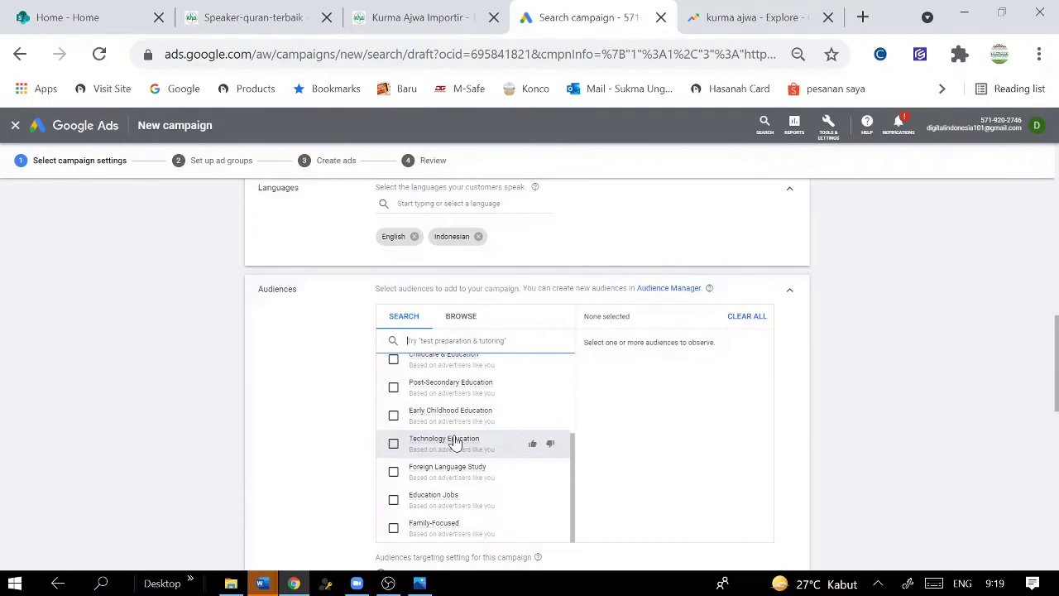
{"action": "scroll", "coordinate": [454, 443], "scroll_direction": "up", "scroll_amount": 3}
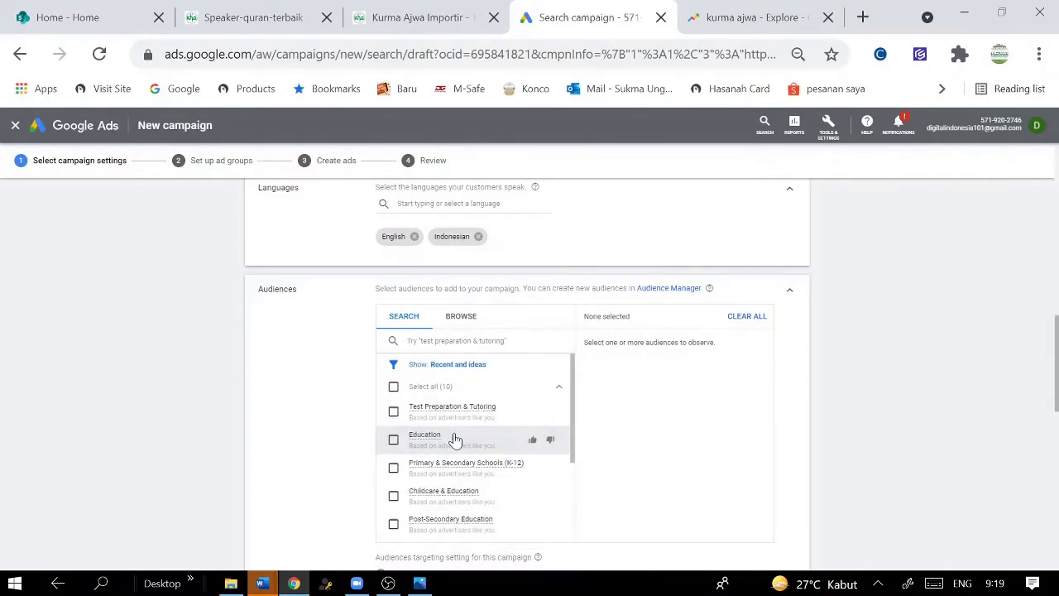
{"action": "scroll", "coordinate": [454, 439], "scroll_direction": "down", "scroll_amount": 3}
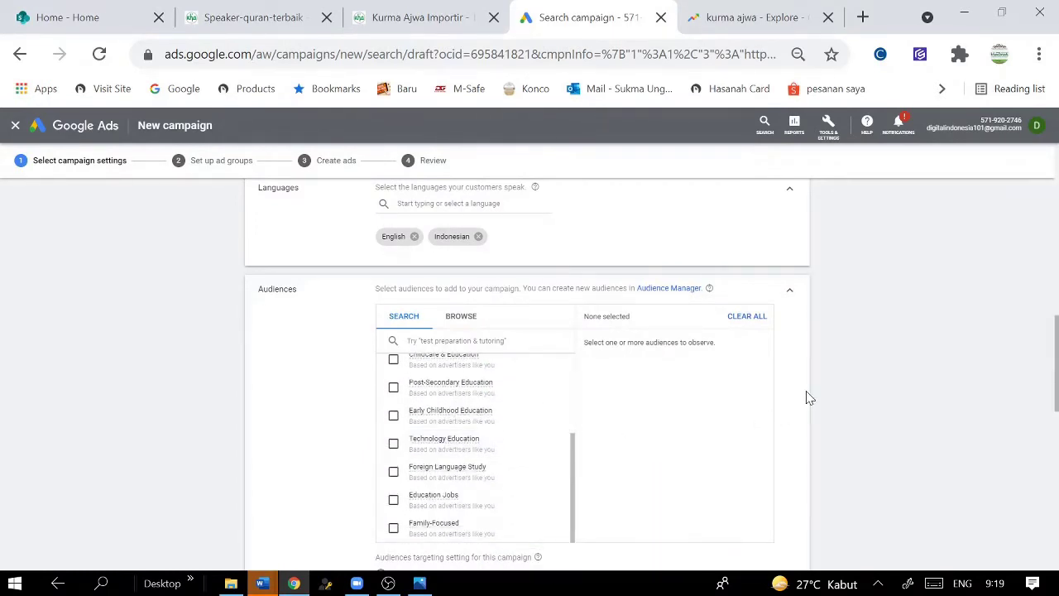
{"action": "left_click_drag", "start_coordinate": [1057, 391], "coordinate": [1055, 449]}
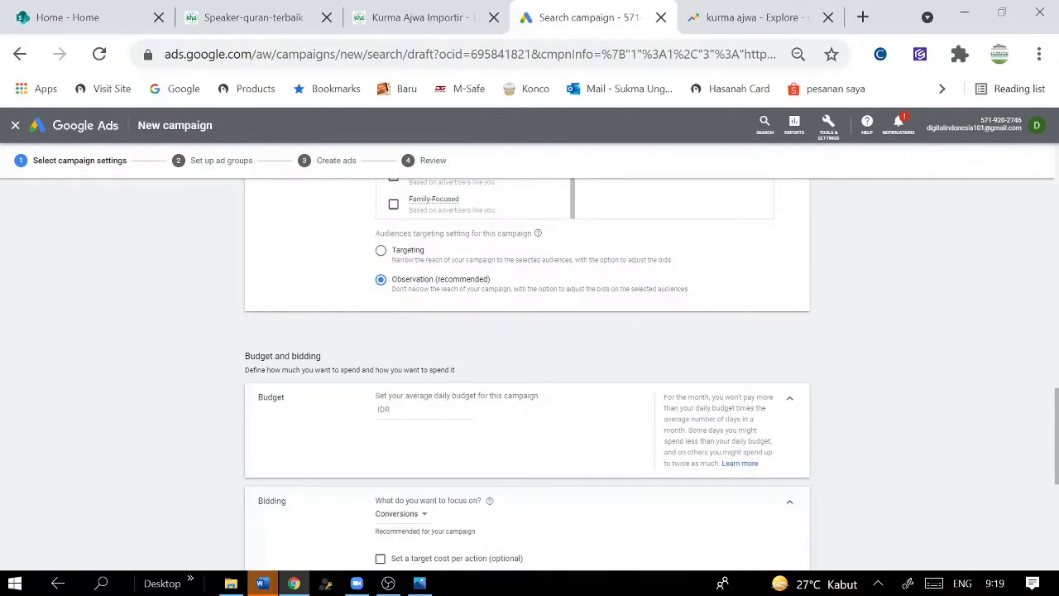
{"action": "left_click", "coordinate": [463, 414]}
{"action": "left_click_drag", "start_coordinate": [1057, 438], "coordinate": [1057, 468]}
{"action": "scroll", "coordinate": [844, 436], "scroll_direction": "down", "scroll_amount": 2}
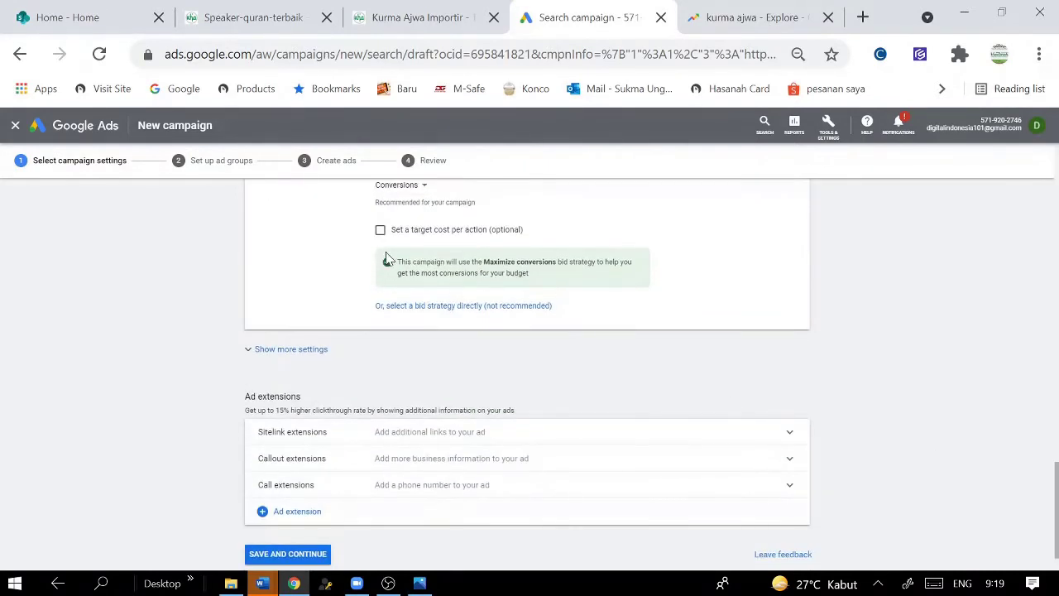
{"action": "scroll", "coordinate": [401, 249], "scroll_direction": "up", "scroll_amount": 1}
{"action": "left_click", "coordinate": [381, 315]}
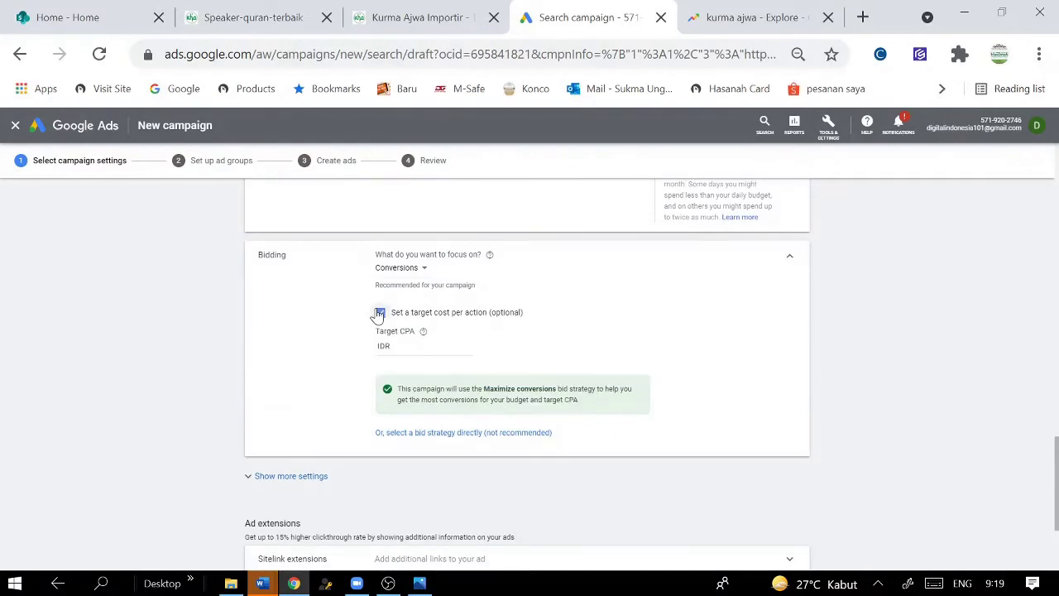
{"action": "left_click", "coordinate": [381, 314]}
{"action": "scroll", "coordinate": [497, 372], "scroll_direction": "down", "scroll_amount": 2}
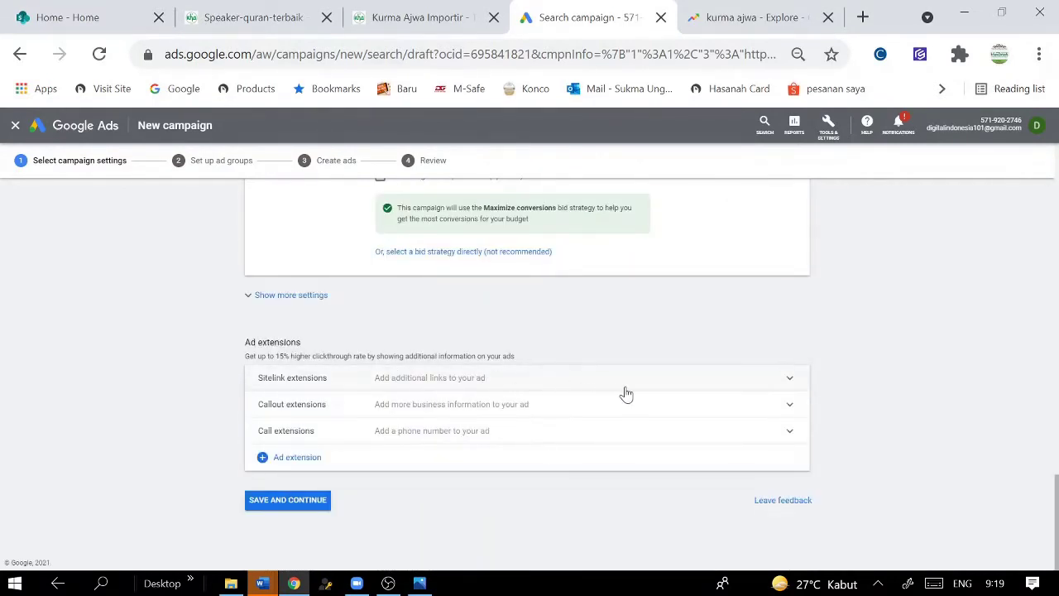
- Fill sitelink 1 with text 'Kurma Ajwa Asli' and descriptions 'Asli Kurma Ajwa Import dari Madinah' and 'Eceran dan Grosir'
{"action": "left_click", "coordinate": [716, 388]}
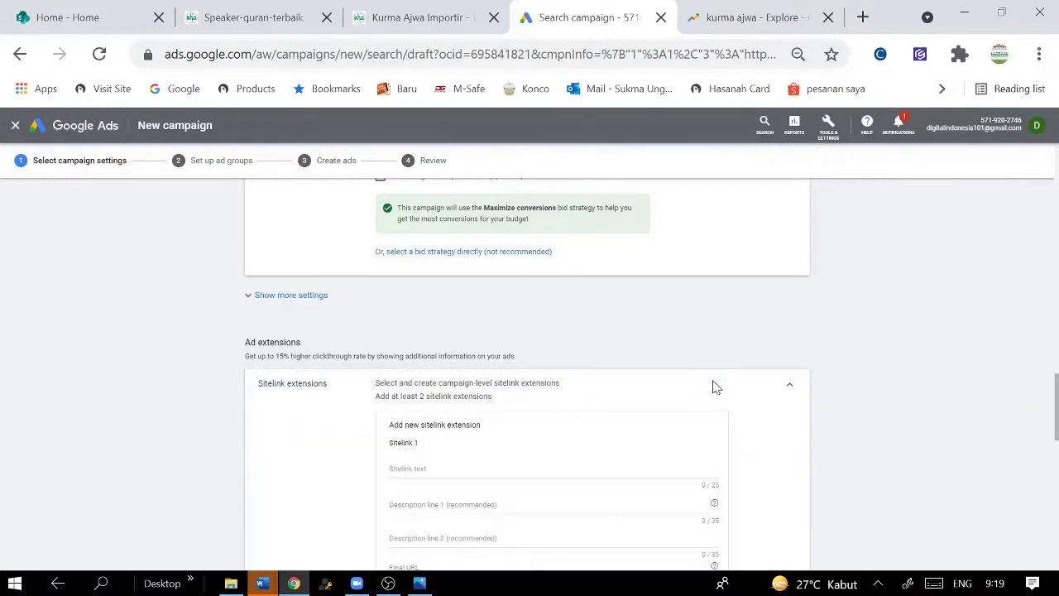
{"action": "left_click", "coordinate": [497, 468]}
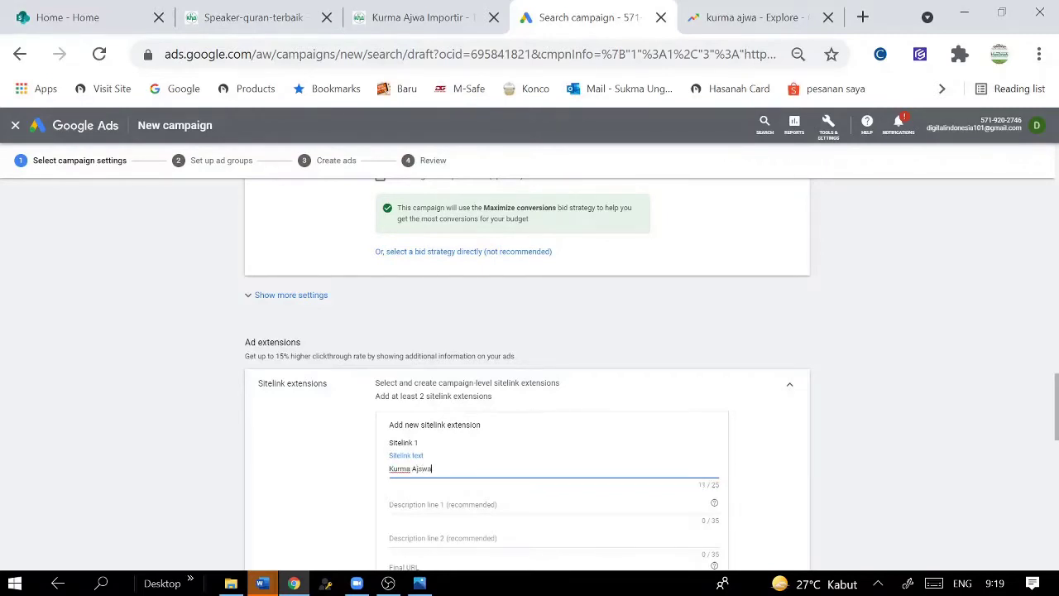
{"action": "key", "text": "BackSpace"}
{"action": "key", "text": "BackSpace"}
{"action": "key", "text": "BackSpace"}
{"action": "key", "text": "BackSpace"}
{"action": "key", "text": "Tab"}
{"action": "type", "text": "Asli Kurma A"}
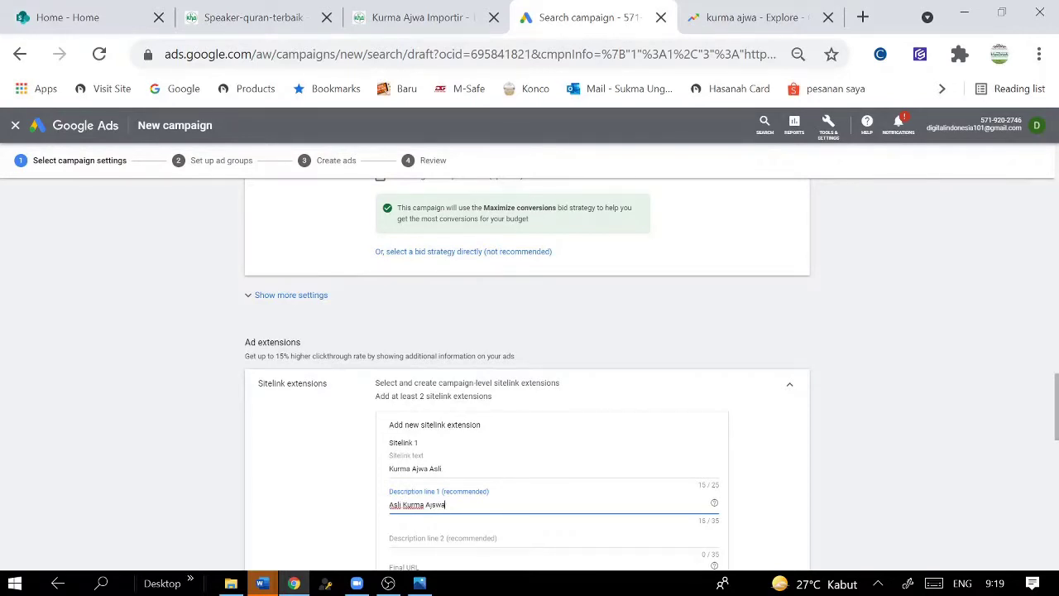
{"action": "type", "text": "jwa Import dan Madinah"}
{"action": "scroll", "coordinate": [464, 477], "scroll_direction": "down", "scroll_amount": 1}
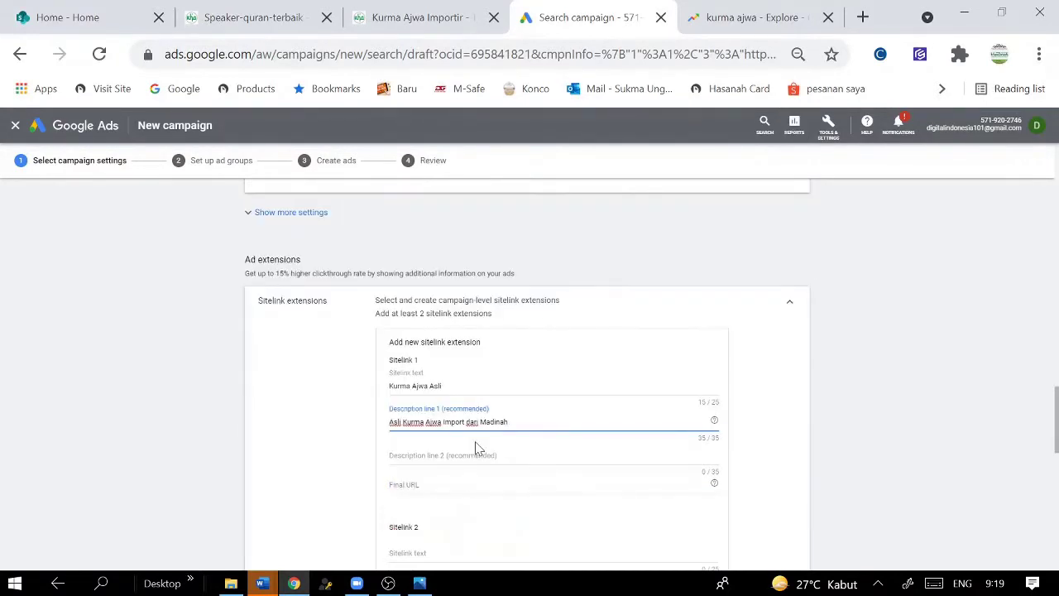
{"action": "key", "text": "Tab"}
{"action": "type", "text": "Bis"}
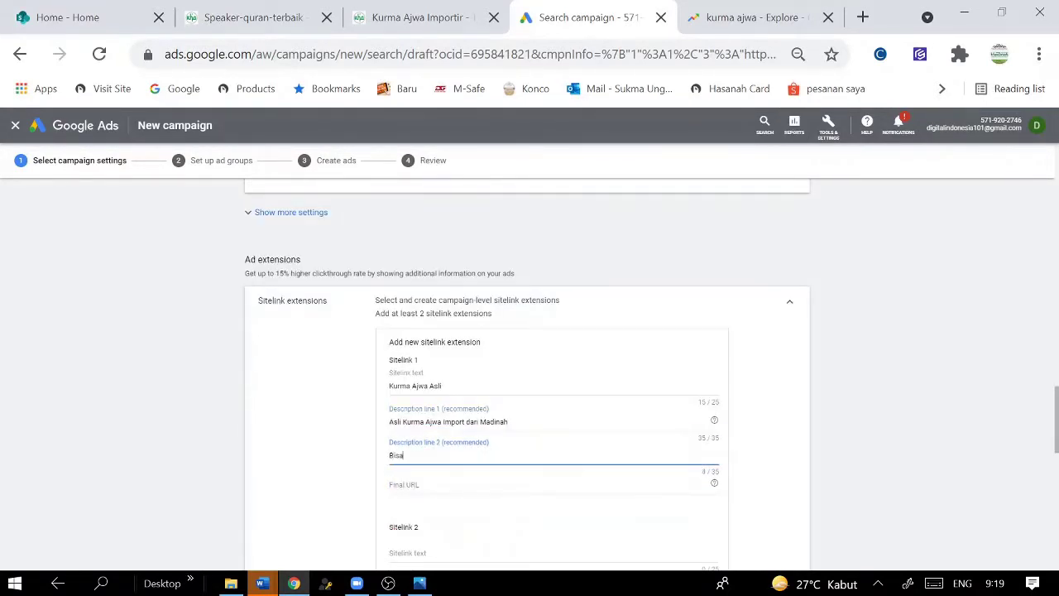
{"action": "key", "text": "ctrl+a"}
{"action": "key", "text": "BackSpace"}
{"action": "type", "text": "Eceran dan G"}
- Paste the landing page address into the first sitelink's final URL
{"action": "left_click", "coordinate": [453, 16]}
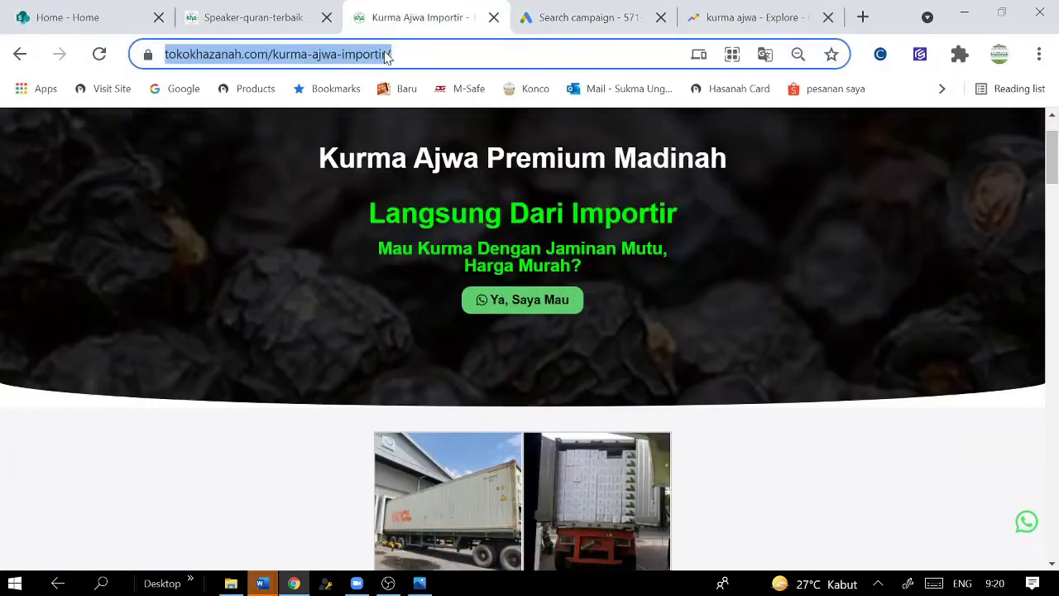
{"action": "left_click", "coordinate": [542, 25]}
{"action": "left_click", "coordinate": [454, 484]}
{"action": "key", "text": "ctrl+v"}
{"action": "scroll", "coordinate": [1009, 406], "scroll_direction": "down", "scroll_amount": 9}
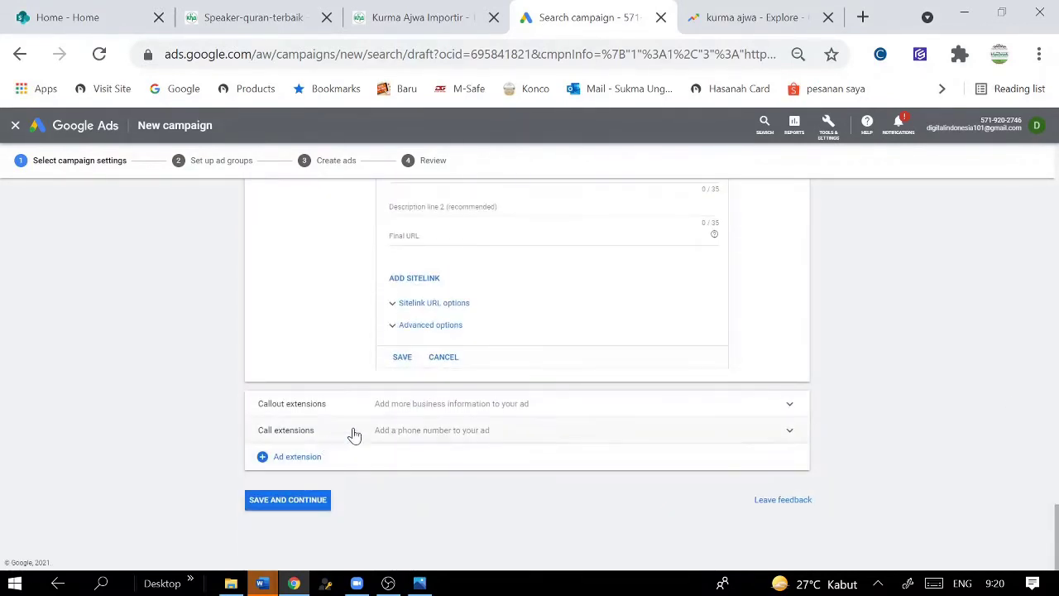
- Add a call extension with country Indonesia and the business phone number, then save the campaign settings
{"action": "left_click", "coordinate": [791, 433]}
{"action": "left_click", "coordinate": [461, 505]}
{"action": "scroll", "coordinate": [410, 338], "scroll_direction": "up", "scroll_amount": 5}
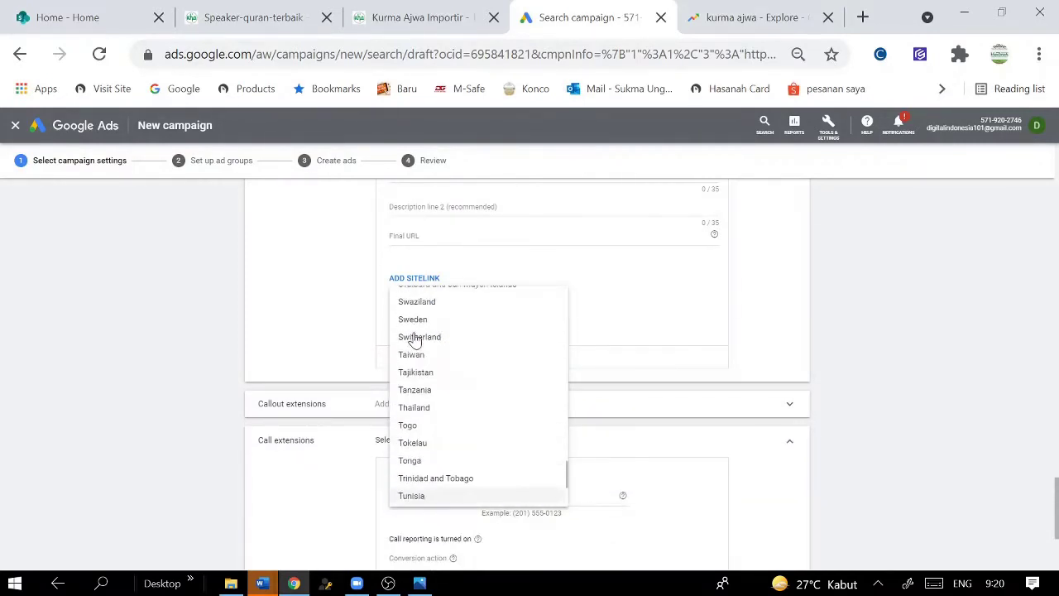
{"action": "scroll", "coordinate": [418, 335], "scroll_direction": "up", "scroll_amount": 20}
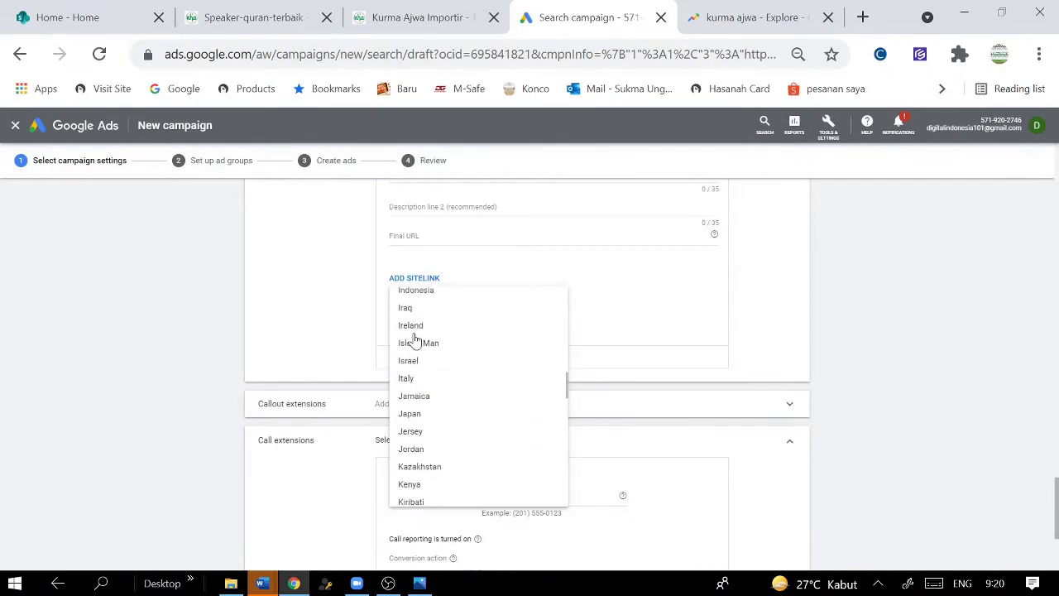
{"action": "left_click", "coordinate": [430, 312]}
{"action": "left_click", "coordinate": [525, 497]}
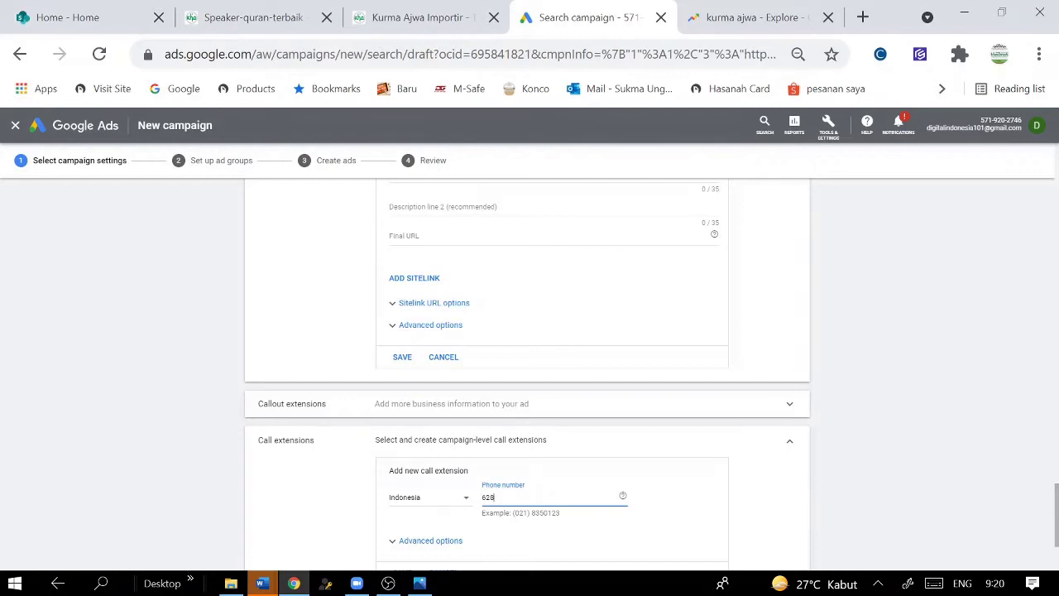
{"action": "scroll", "coordinate": [484, 485], "scroll_direction": "down", "scroll_amount": 2}
{"action": "left_click", "coordinate": [398, 414]}
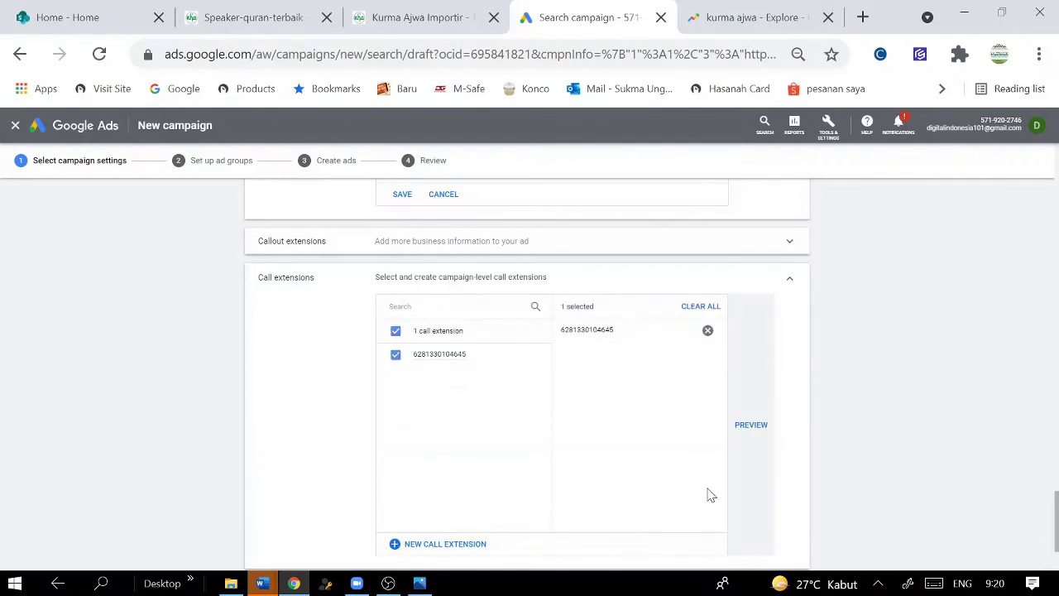
{"action": "scroll", "coordinate": [708, 501], "scroll_direction": "down", "scroll_amount": 2}
{"action": "left_click", "coordinate": [290, 505]}
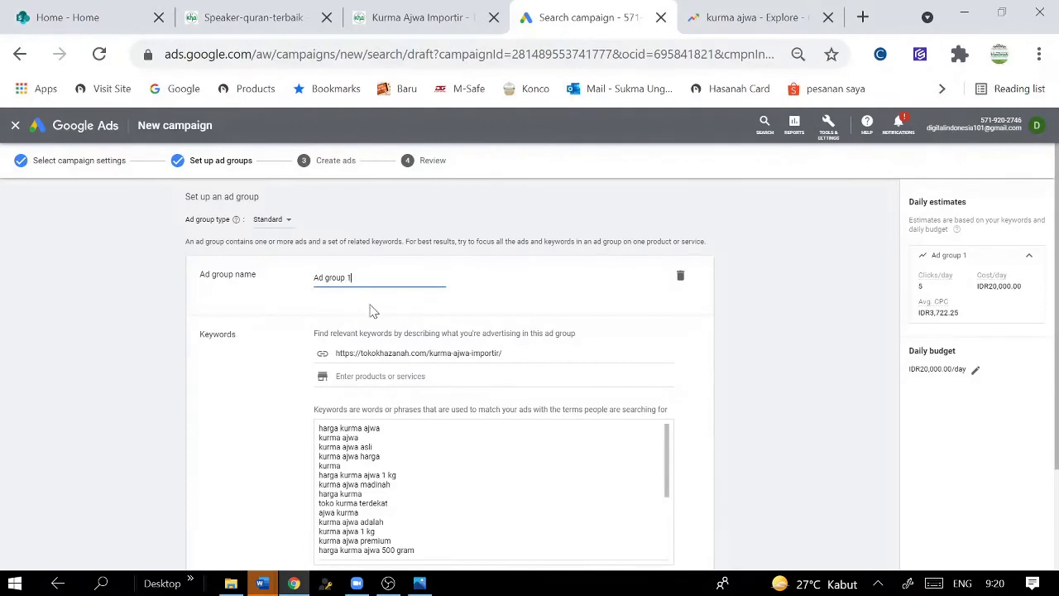
- Rename the ad group 'Ajwa Sept 2021', keep its suggested keywords, enter product 'Ajwa', and save
{"action": "key", "text": "ctrl+a"}
{"action": "type", "text": "Ajwa Sept 202"}
{"action": "scroll", "coordinate": [725, 354], "scroll_direction": "down", "scroll_amount": 1}
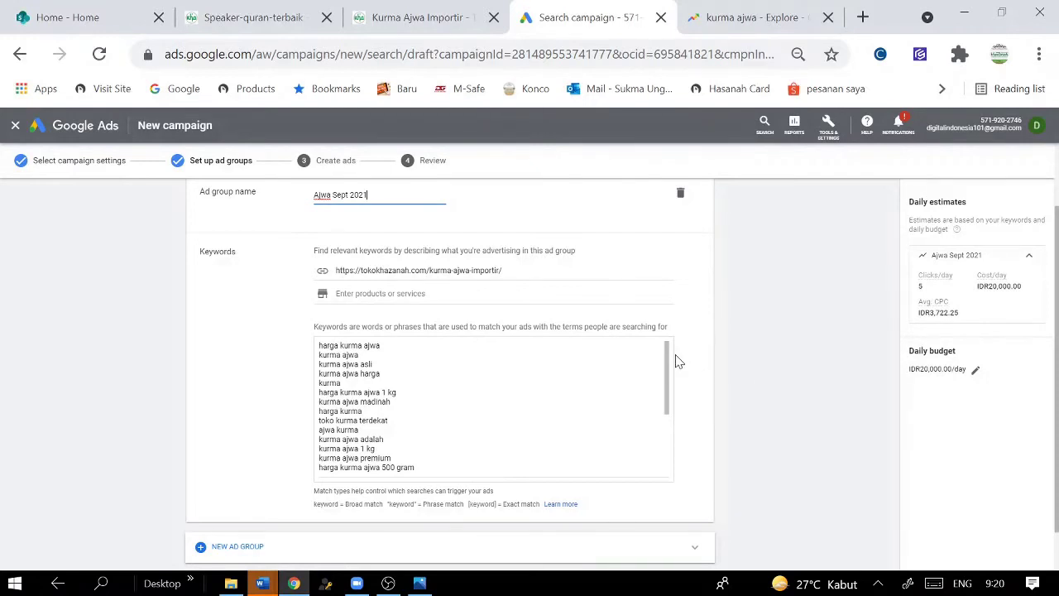
{"action": "mouse_move", "coordinate": [667, 359]}
{"action": "left_mouse_down"}
{"action": "mouse_move", "coordinate": [667, 417]}
{"action": "mouse_move", "coordinate": [667, 359]}
{"action": "left_mouse_up"}
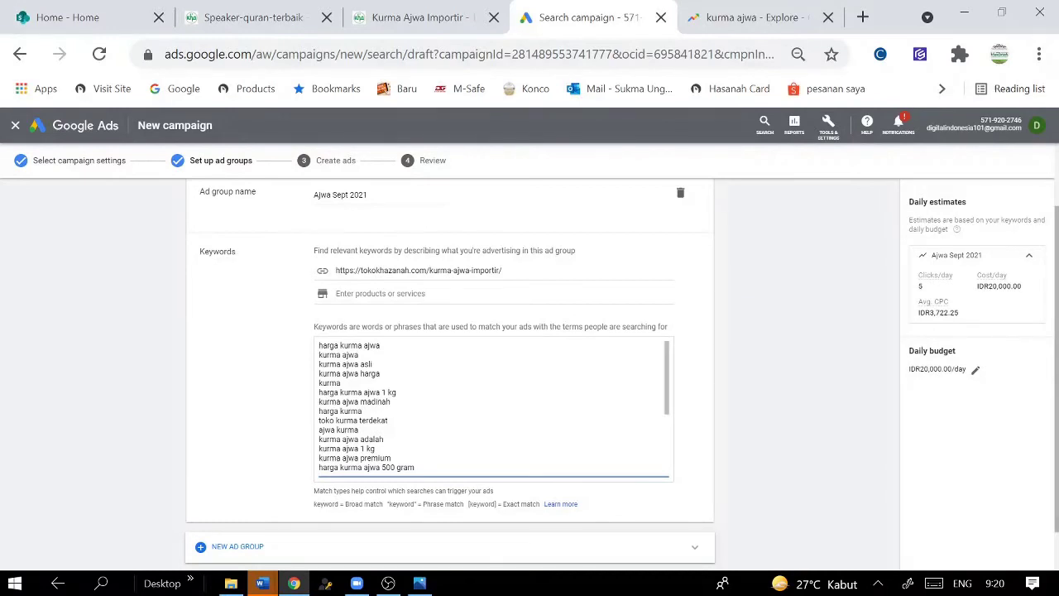
{"action": "left_click_drag", "start_coordinate": [319, 345], "coordinate": [423, 481]}
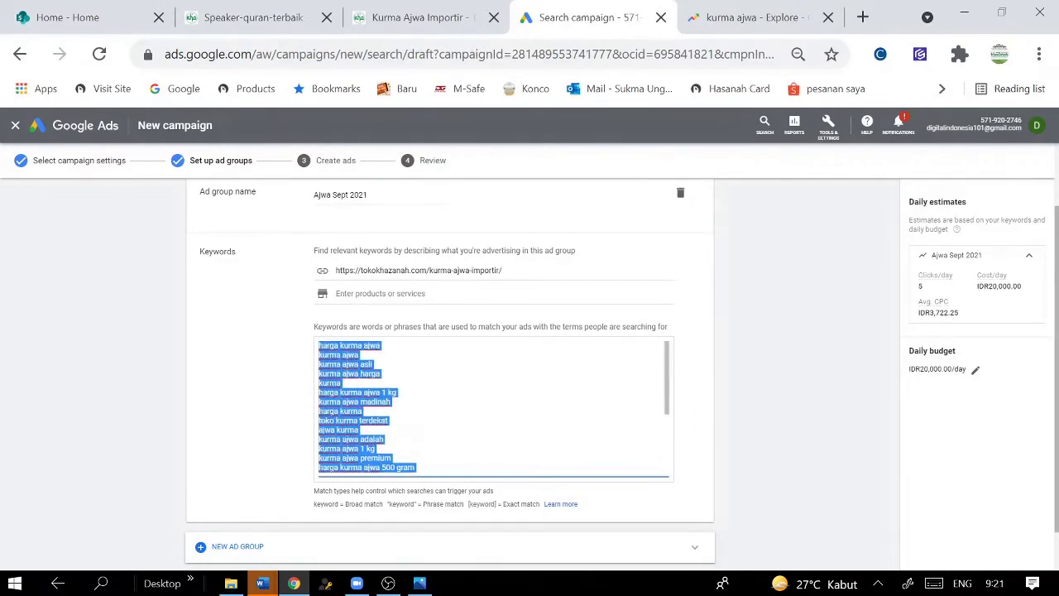
{"action": "scroll", "coordinate": [832, 350], "scroll_direction": "down", "scroll_amount": 1}
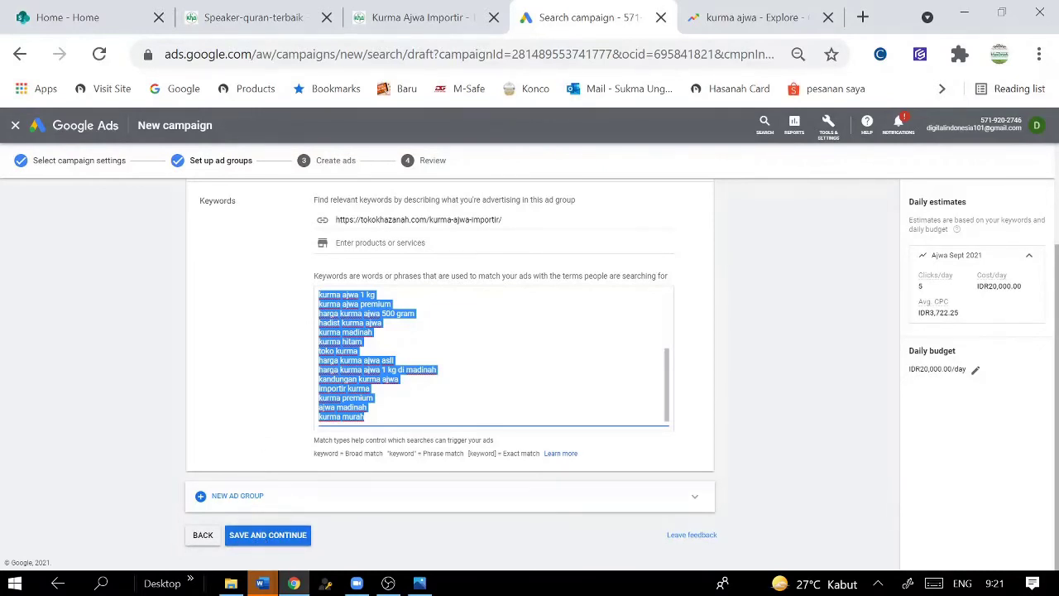
{"action": "scroll", "coordinate": [398, 364], "scroll_direction": "up", "scroll_amount": 2}
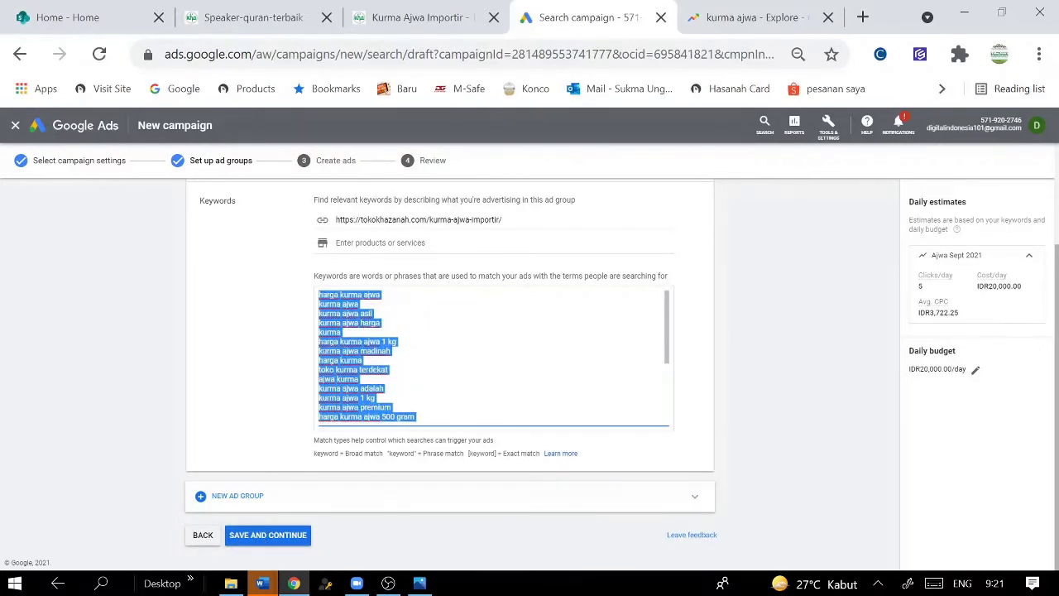
{"action": "left_click", "coordinate": [381, 242]}
{"action": "type", "text": "Ajwa"}
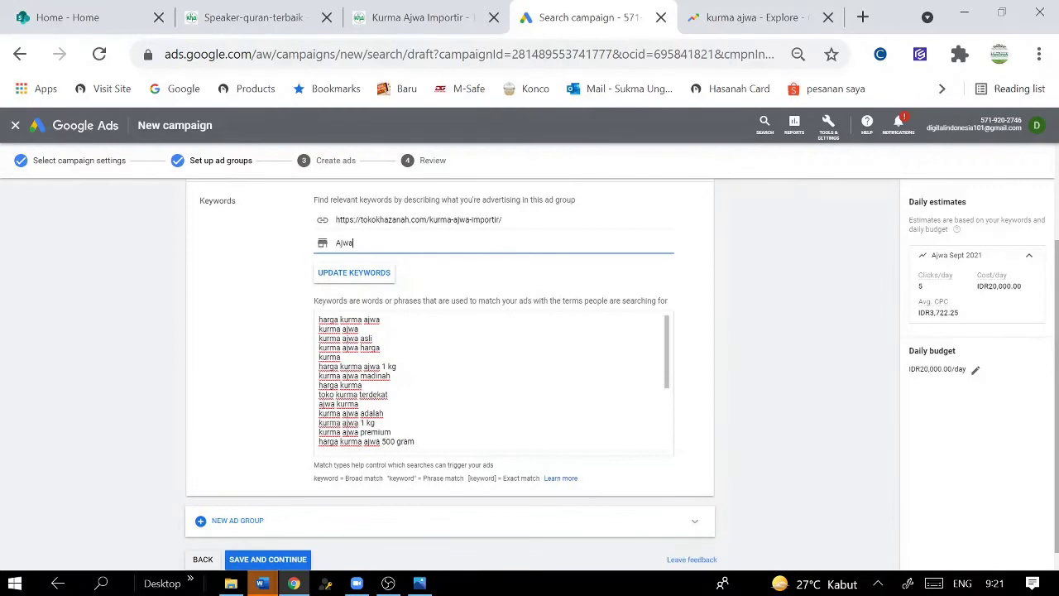
{"action": "left_click", "coordinate": [285, 560]}
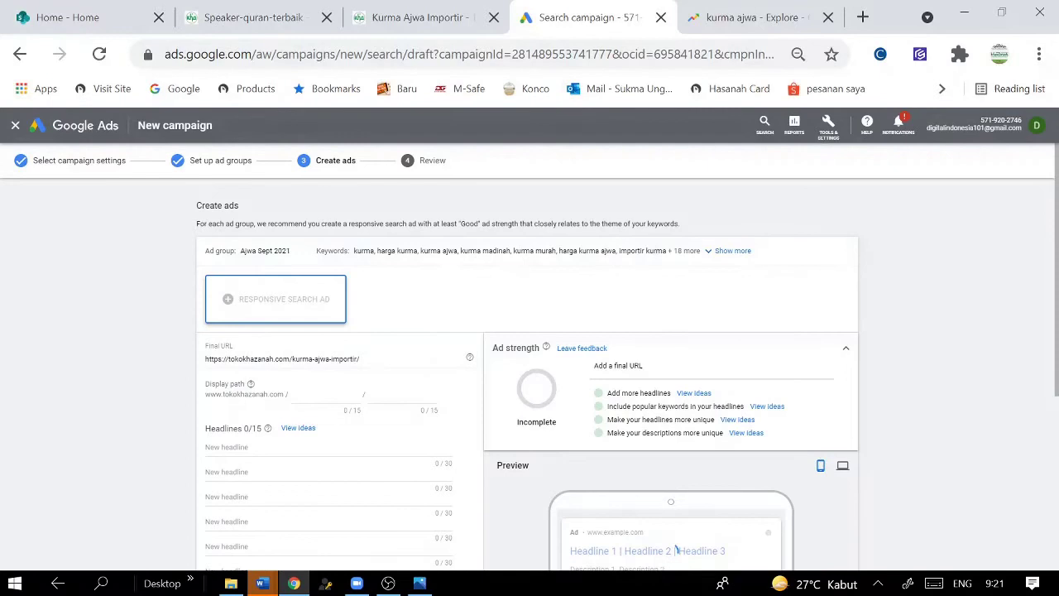
- Write the first headline 'Kurma Ajwa Asli Madinah', correcting the typos
{"action": "scroll", "coordinate": [677, 549], "scroll_direction": "down", "scroll_amount": 1}
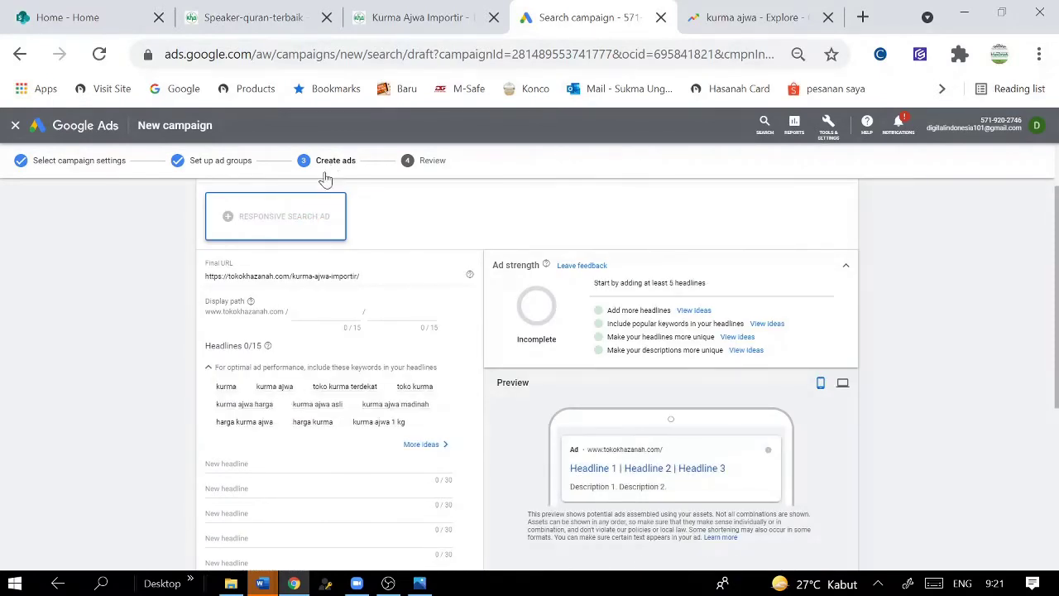
{"action": "scroll", "coordinate": [306, 476], "scroll_direction": "down", "scroll_amount": 1}
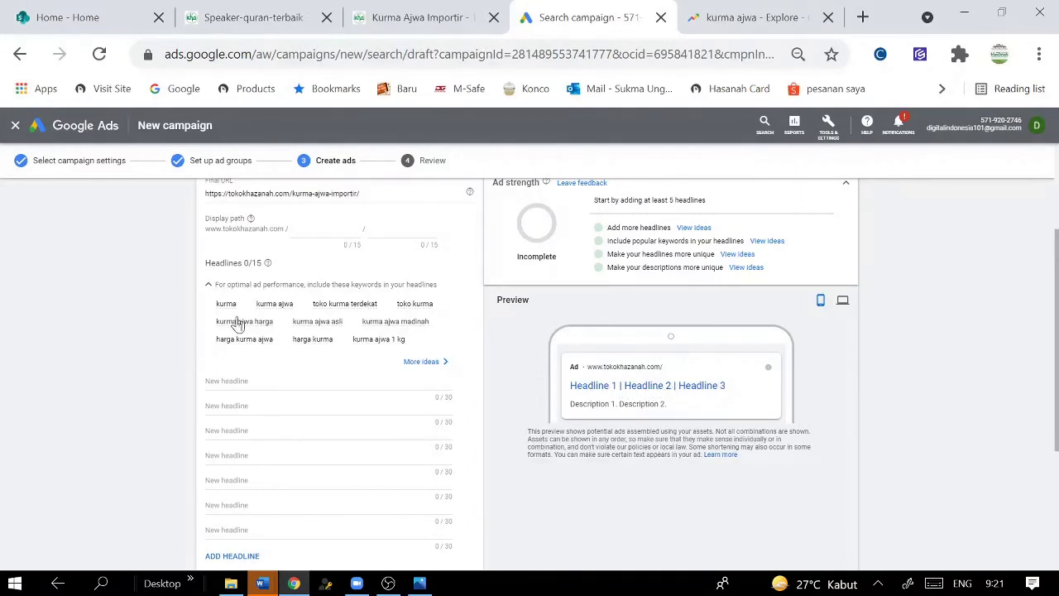
{"action": "left_click", "coordinate": [248, 382]}
{"action": "left_click", "coordinate": [419, 367]}
{"action": "left_click", "coordinate": [248, 361]}
{"action": "type", "text": "Ku"}
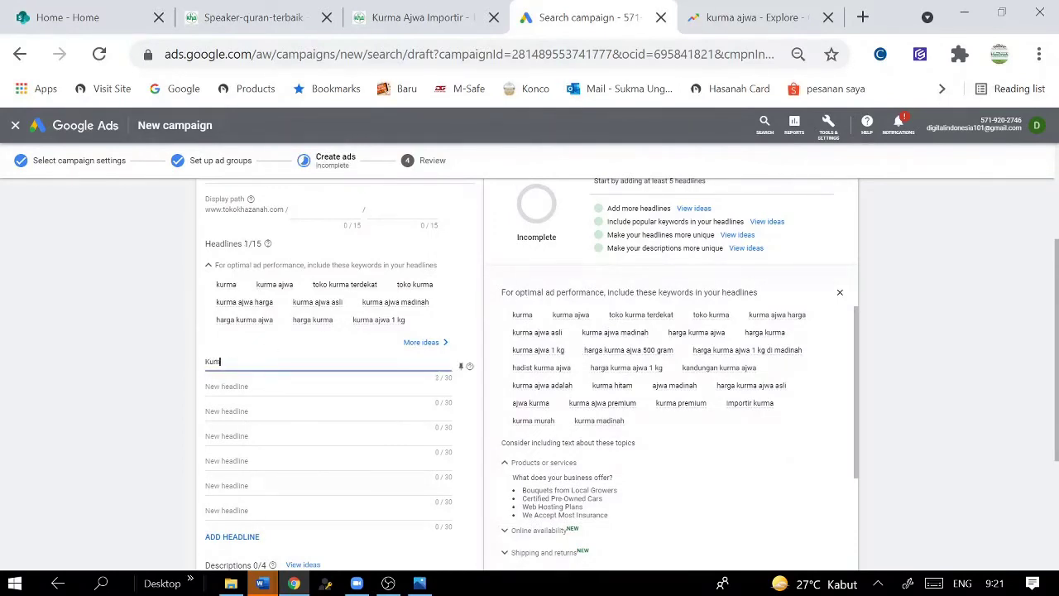
{"action": "type", "text": "rma Ajwa Asli ,mad"}
{"action": "left_click", "coordinate": [279, 361]}
{"action": "key", "text": "BackSpace"}
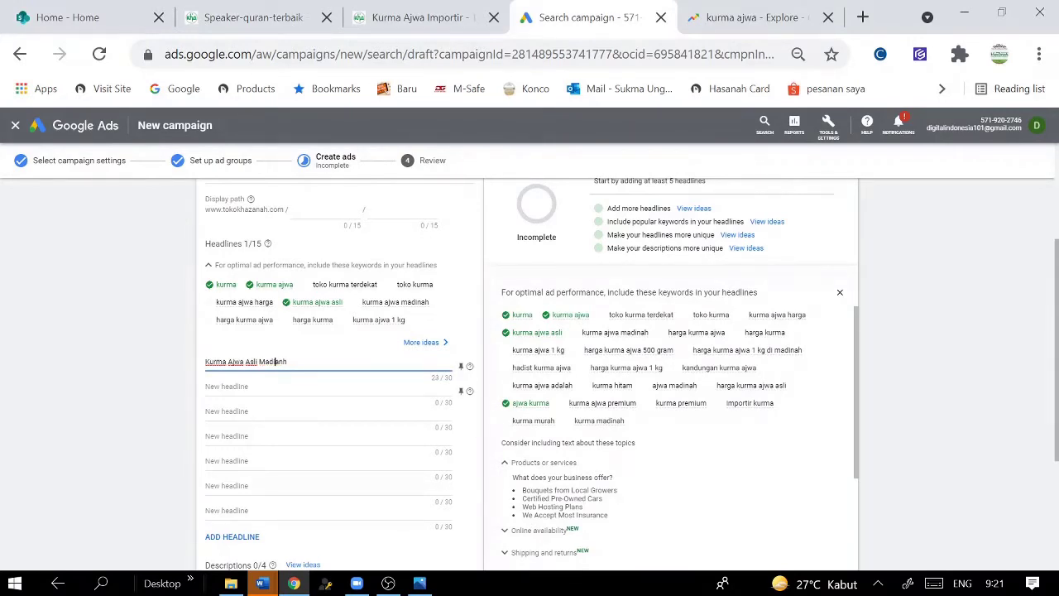
{"action": "type", "text": "a"}
- Add the second headline 'Toko Kurma' and begin the third, 'Kurma Ajwa Madinah'
{"action": "key", "text": "Tab"}
{"action": "type", "text": "To"}
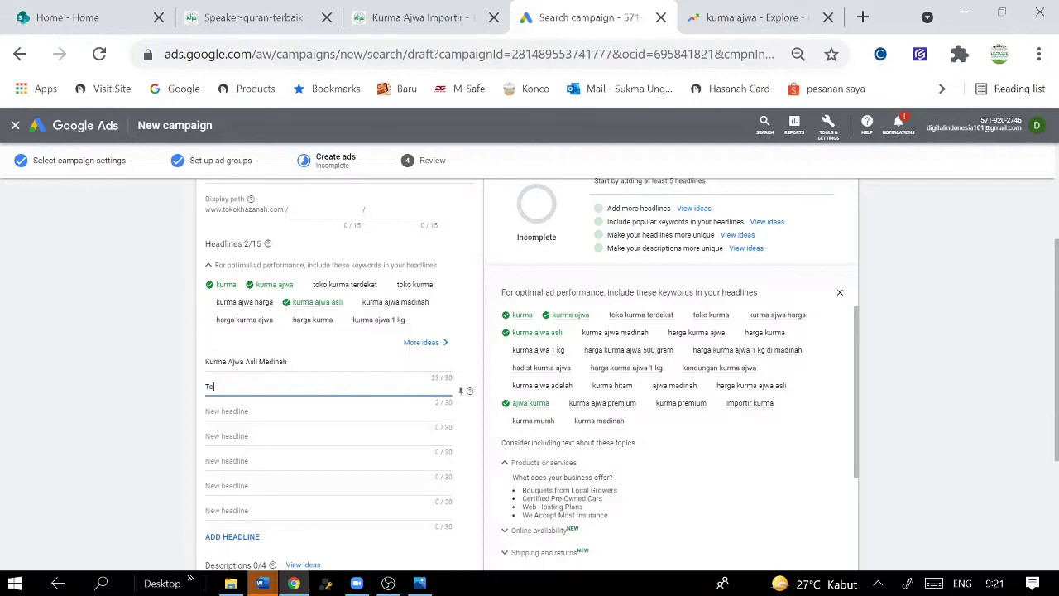
{"action": "type", "text": "ko Kurma"}
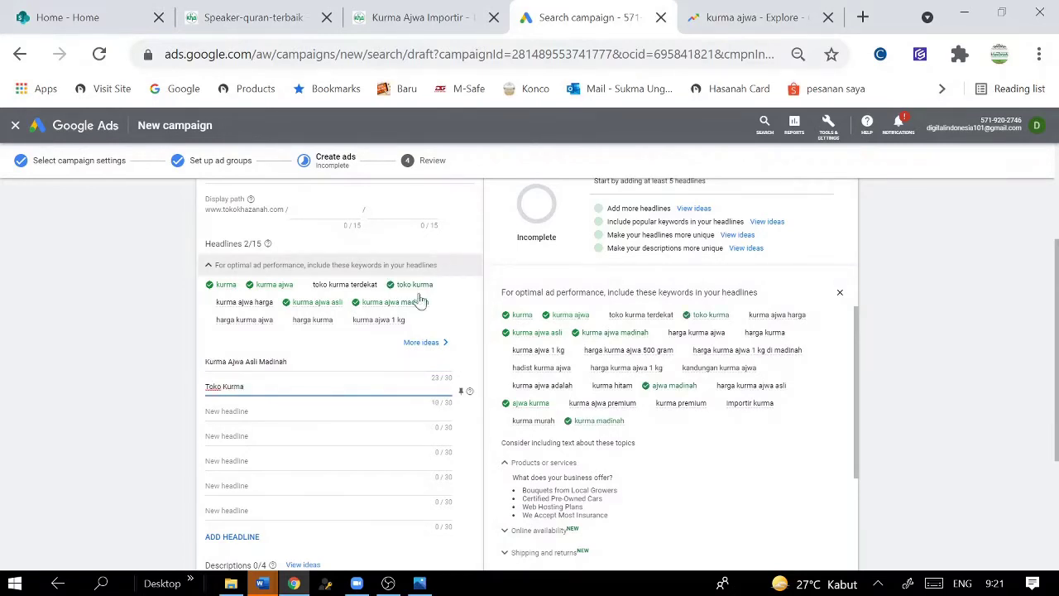
{"action": "key", "text": "Tab"}
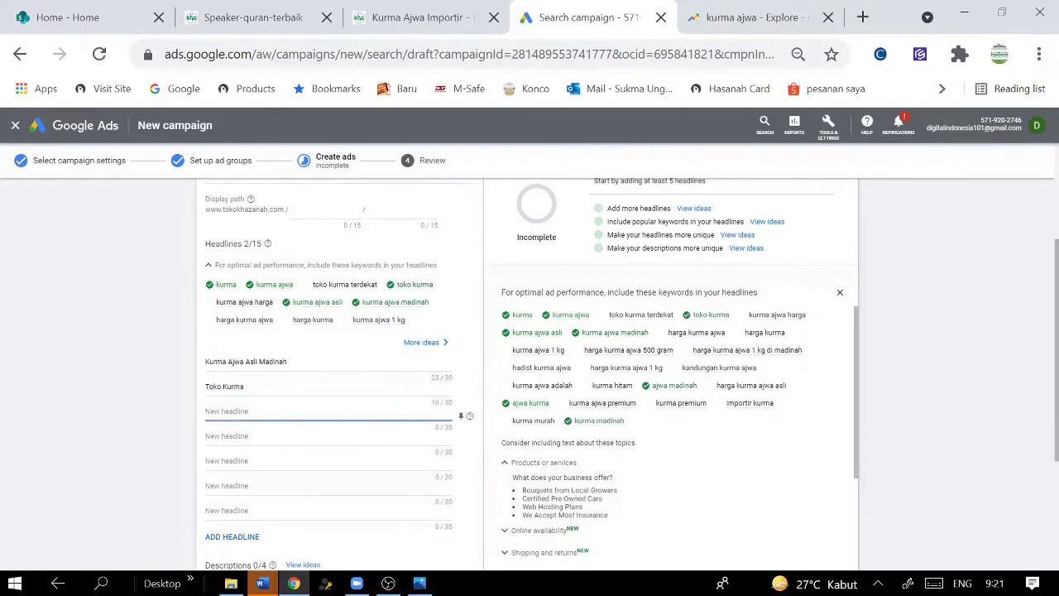
{"action": "type", "text": "Kurma Ajwa Madinah"}
{"action": "left_click_drag", "start_coordinate": [637, 404], "coordinate": [574, 409]}
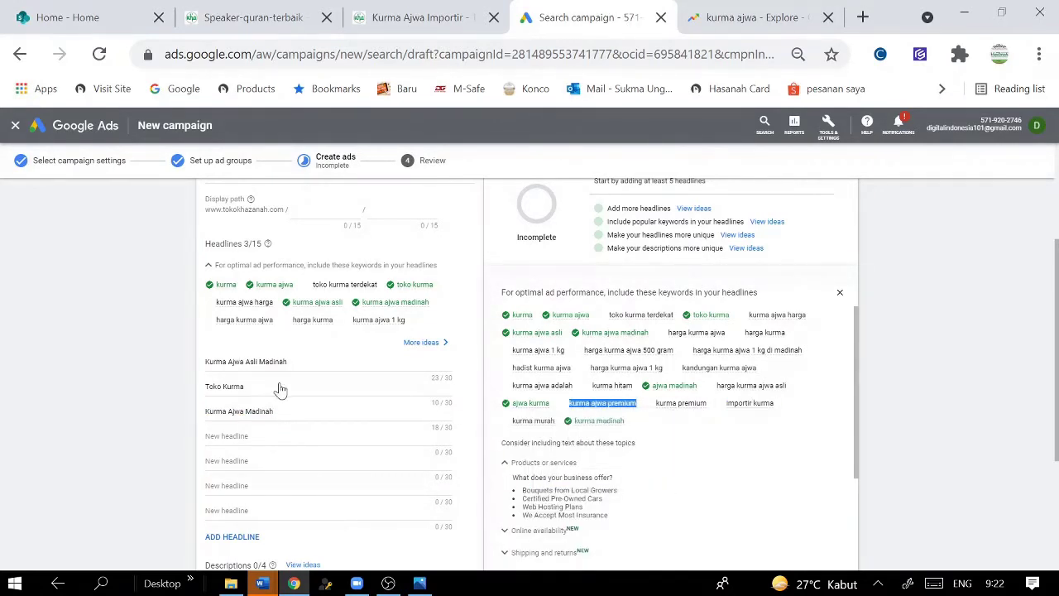
{"action": "left_click_drag", "start_coordinate": [273, 411], "coordinate": [250, 411]}
- Change the third headline to 'Kurma Ajwa Premium' and start the fourth and fifth headlines
{"action": "type", "text": "Pe"}
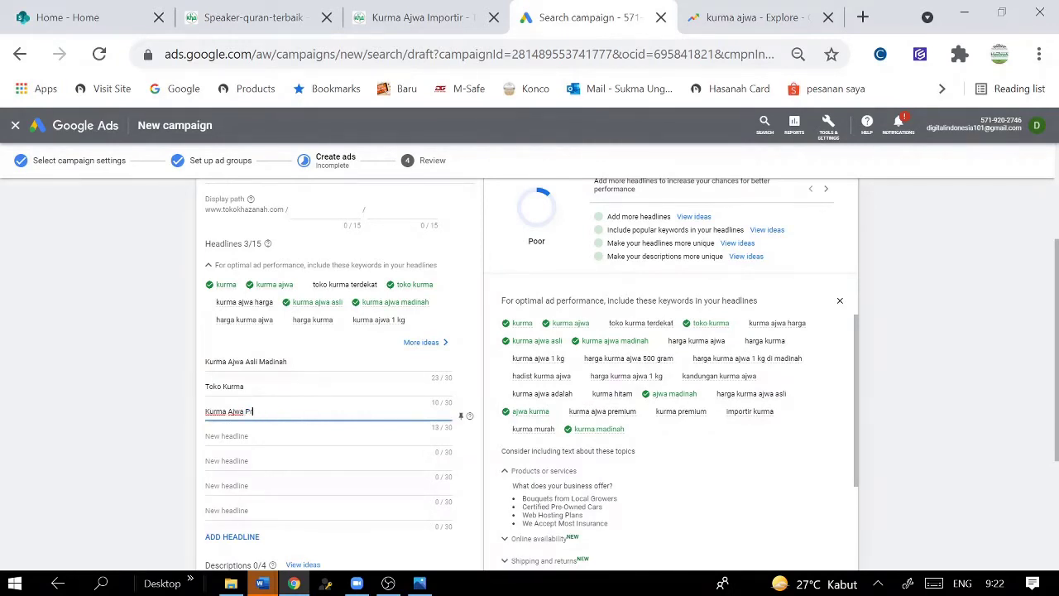
{"action": "type", "text": "emm"}
{"action": "type", "text": "ium"}
{"action": "left_click", "coordinate": [249, 436]}
{"action": "type", "text": "Kurma Ajwa Jumbo"}
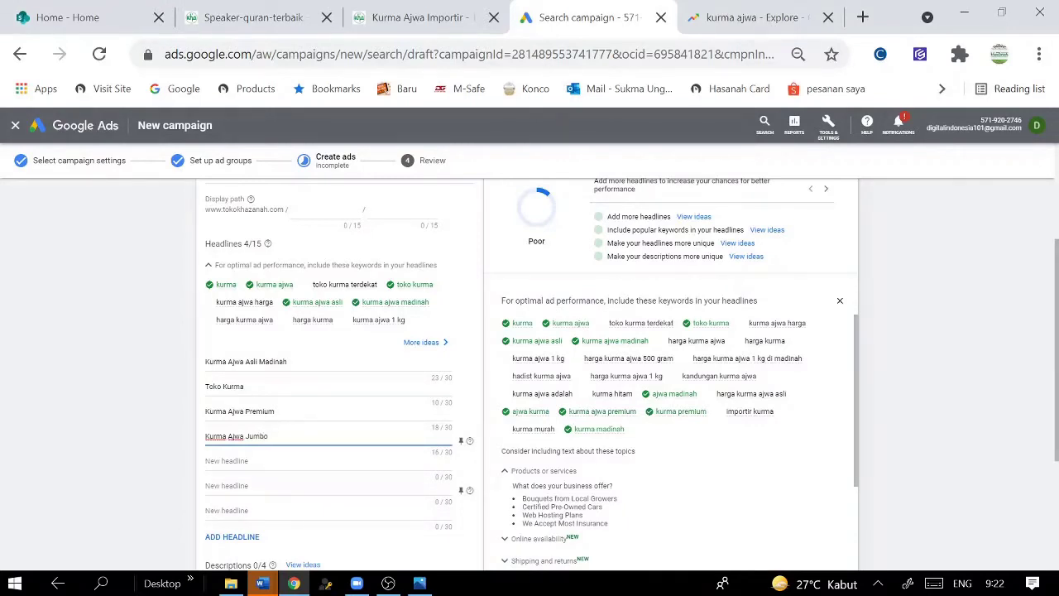
{"action": "left_click", "coordinate": [255, 463]}
{"action": "type", "text": "Kurma hit"}
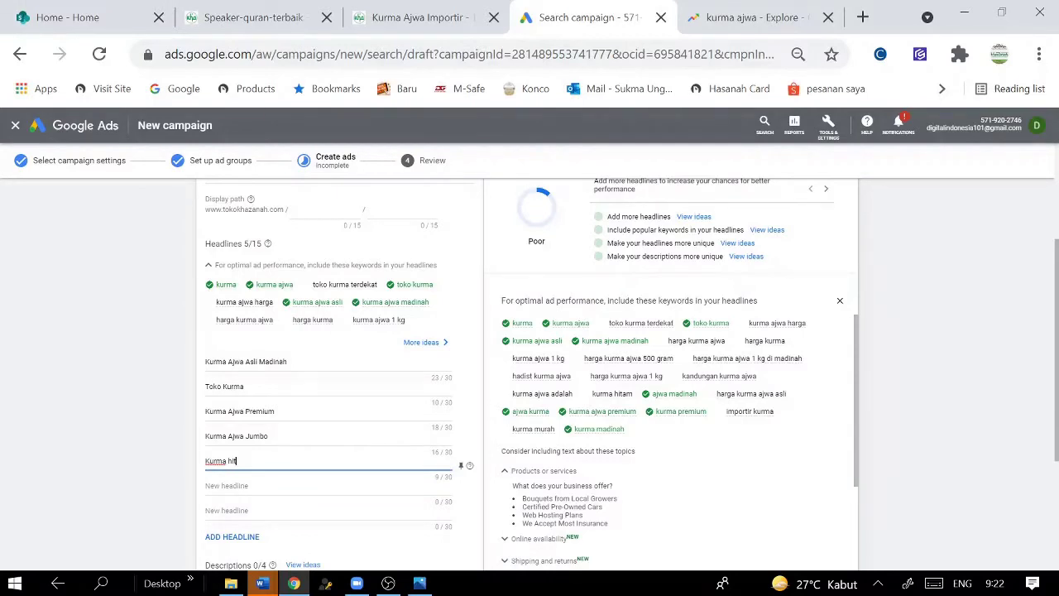
{"action": "type", "text": "m"}
{"action": "scroll", "coordinate": [731, 333], "scroll_direction": "down", "scroll_amount": 1}
- Add headlines 'Kurma Ajwa 500 gram', 'Kurma Ajwa 1 Kg' and 'Kandungan Kurma Ajwa'
{"action": "left_click", "coordinate": [294, 485]}
{"action": "type", "text": "Kurma Ajwa"}
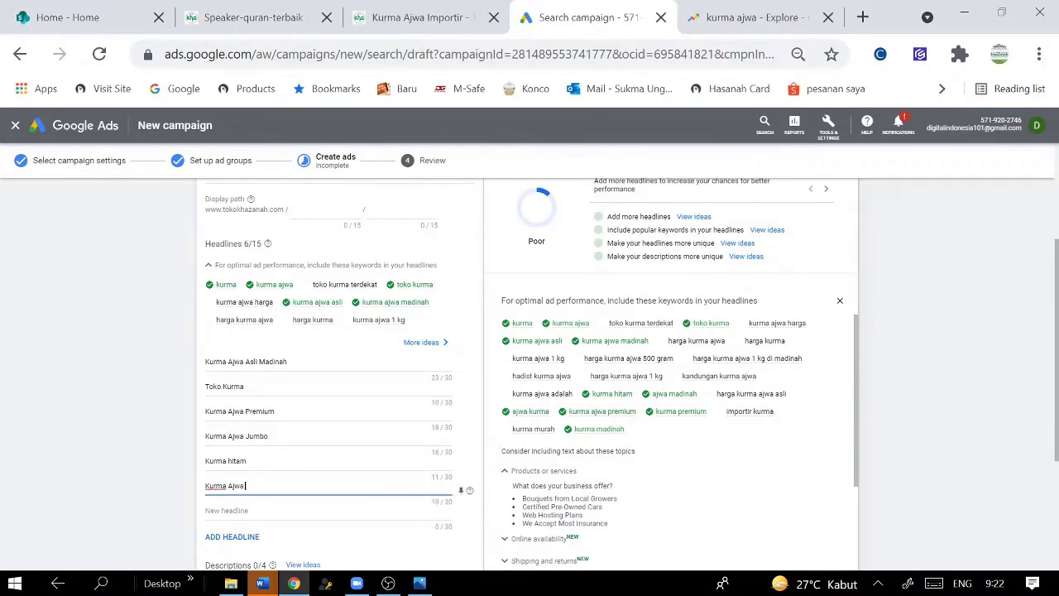
{"action": "type", "text": " 500 gram"}
{"action": "left_click", "coordinate": [325, 508]}
{"action": "type", "text": "Kurma Ajwa 1 K"}
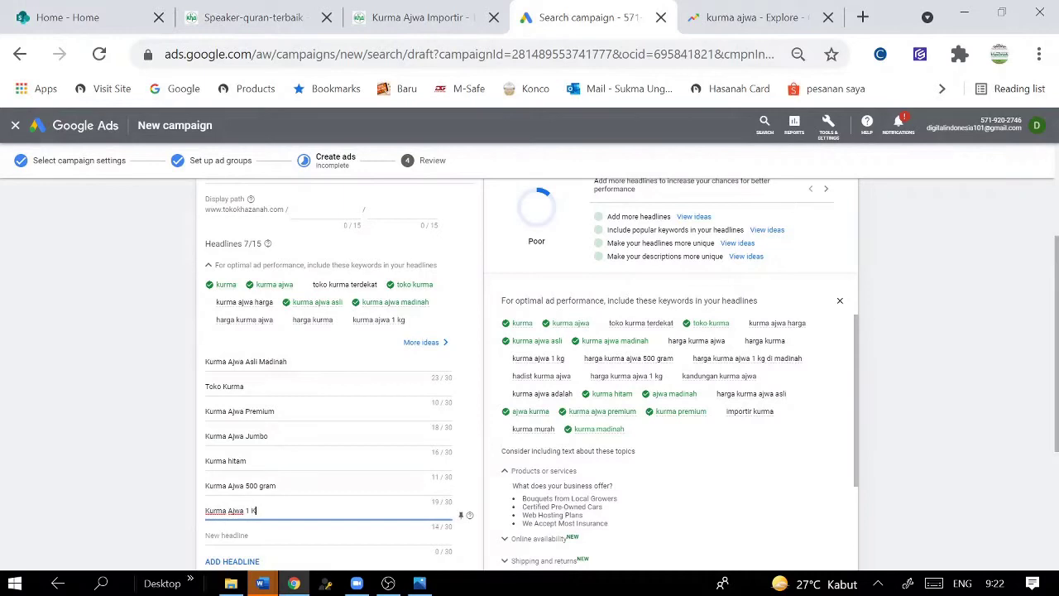
{"action": "type", "text": "g"}
{"action": "left_click", "coordinate": [325, 534]}
{"action": "type", "text": "Ka"}
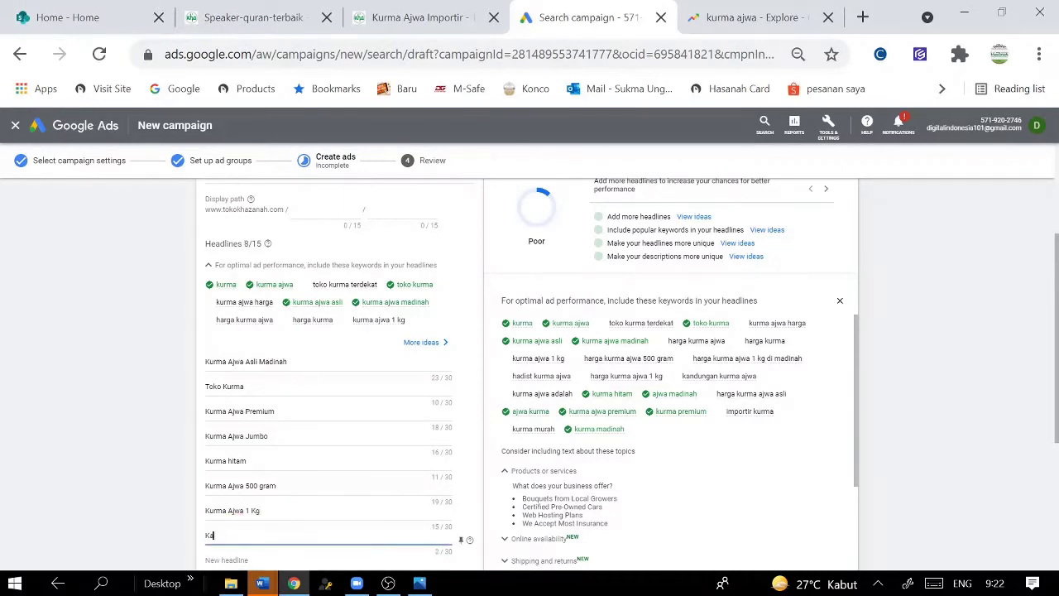
{"action": "type", "text": "ndungan Kurma Ajwa"}
{"action": "scroll", "coordinate": [262, 491], "scroll_direction": "down", "scroll_amount": 1}
- Prefix 'Harga' to the 500 gram and 1 Kg headlines
{"action": "left_click", "coordinate": [261, 478]}
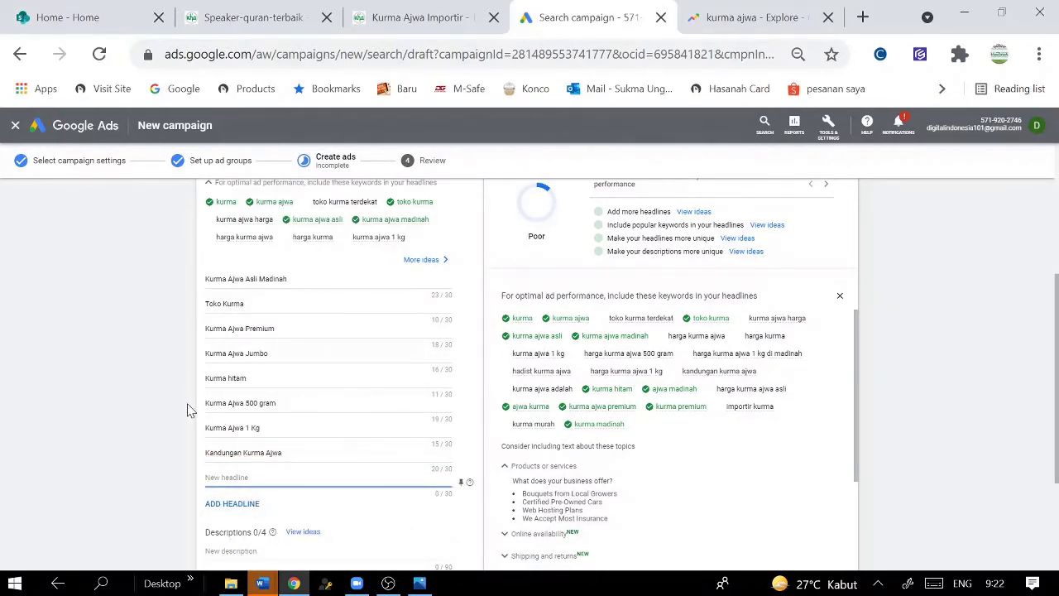
{"action": "left_click", "coordinate": [214, 409]}
{"action": "type", "text": "Harga"}
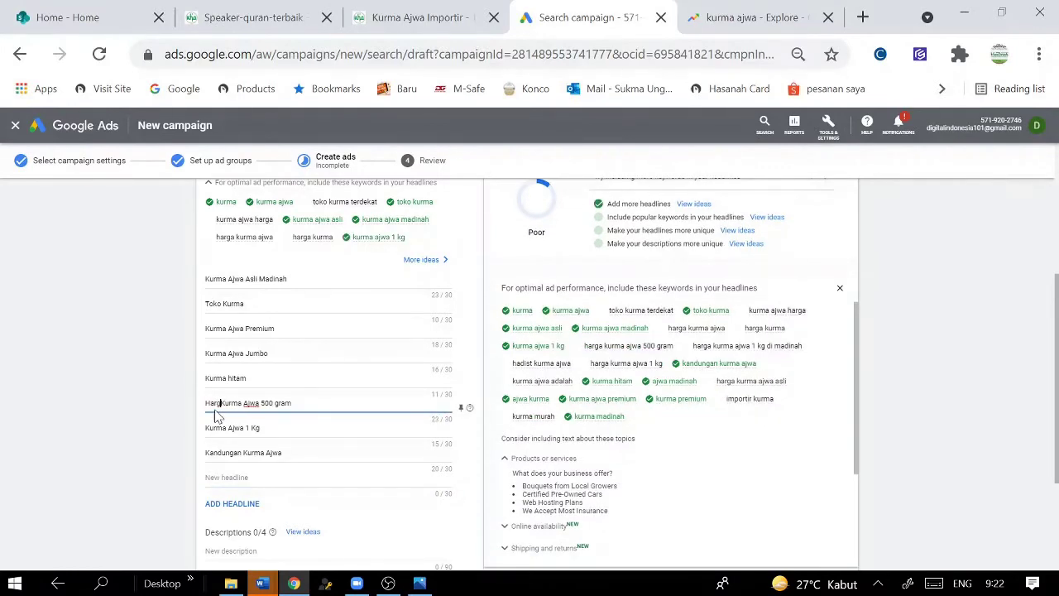
{"action": "left_click", "coordinate": [213, 429]}
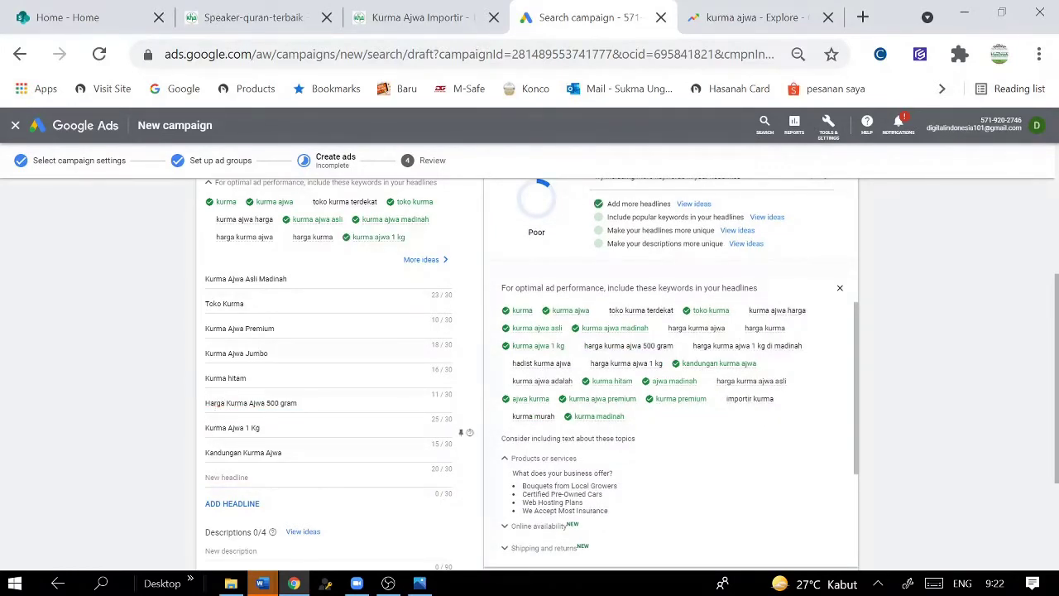
{"action": "type", "text": "Harga"}
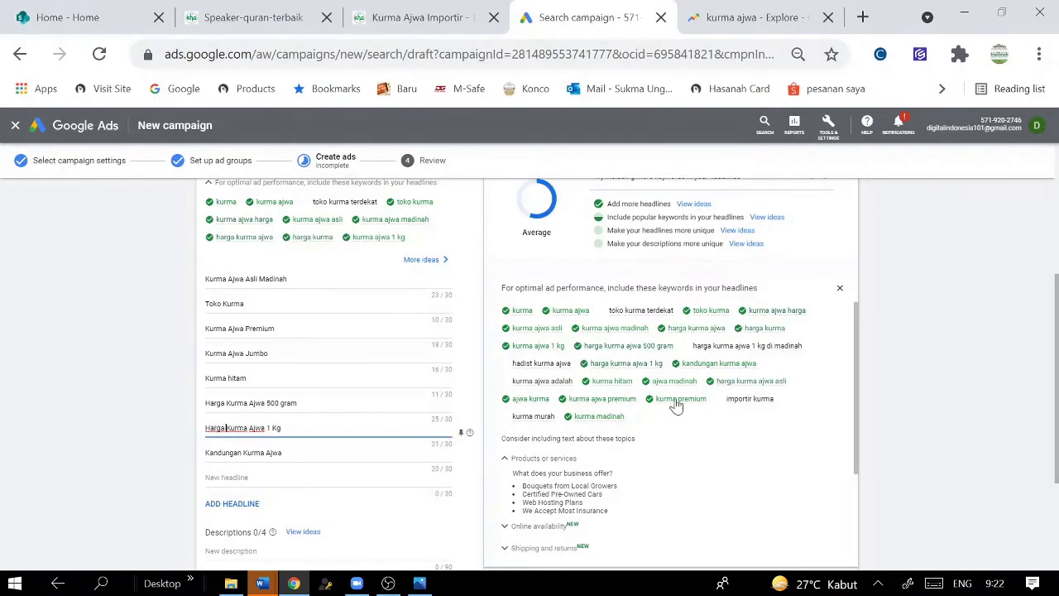
- Add headlines nine to eleven, including 'Importir kurma' and 'Hadist kurma ajwa', fixing the typo
{"action": "left_click", "coordinate": [447, 478]}
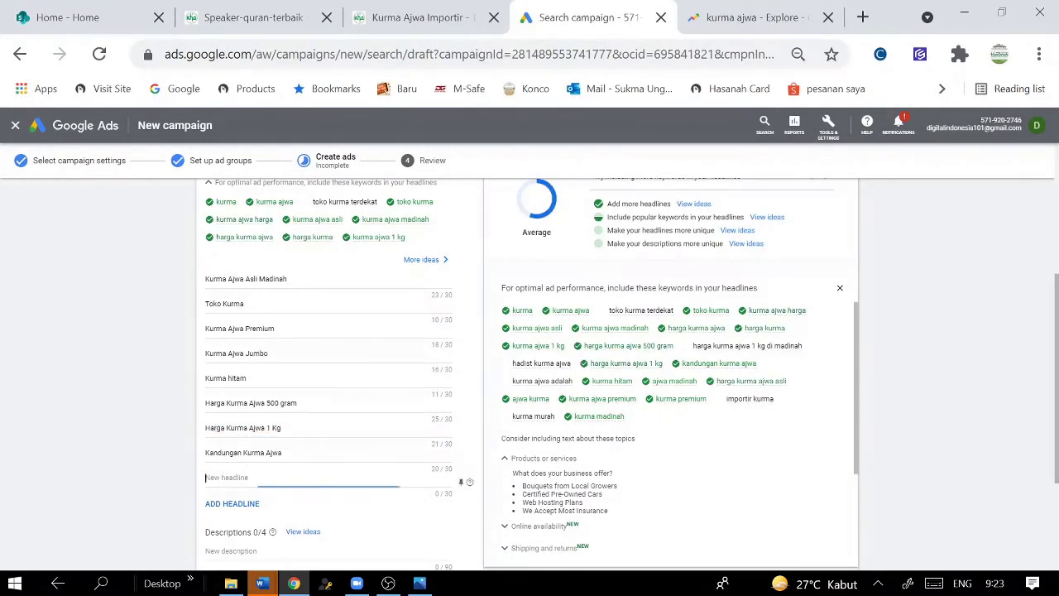
{"action": "type", "text": "Kurma Murah"}
{"action": "left_click", "coordinate": [256, 501]}
{"action": "type", "text": "l"}
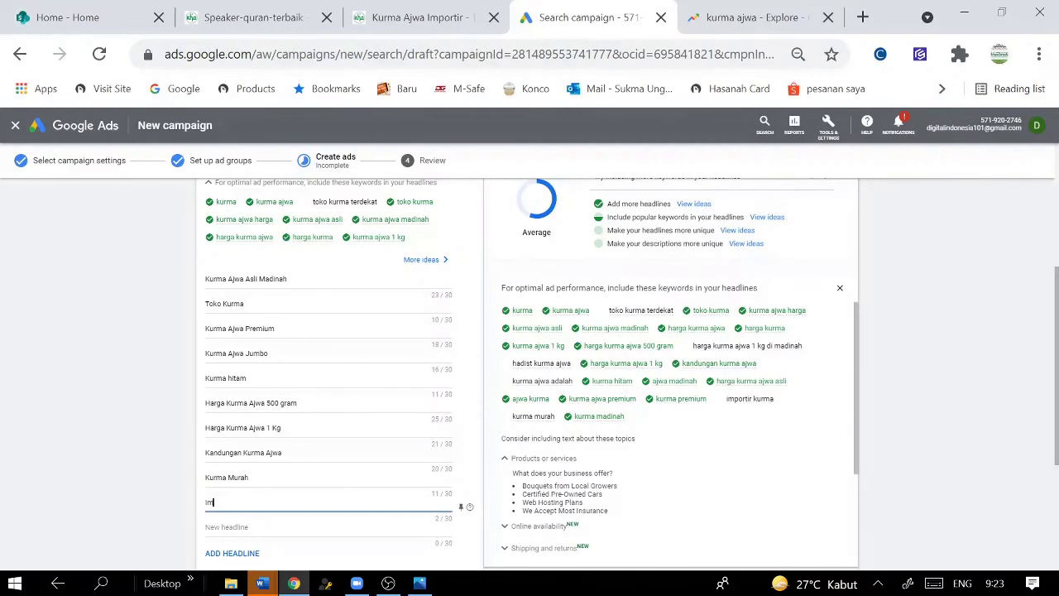
{"action": "type", "text": "mportir kurma"}
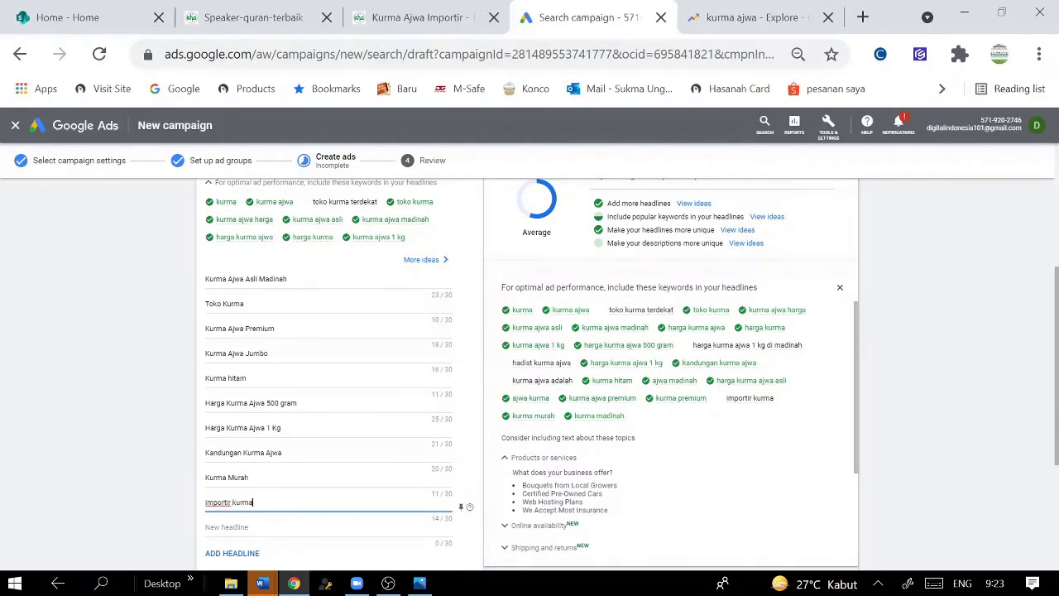
{"action": "scroll", "coordinate": [471, 339], "scroll_direction": "down", "scroll_amount": 1}
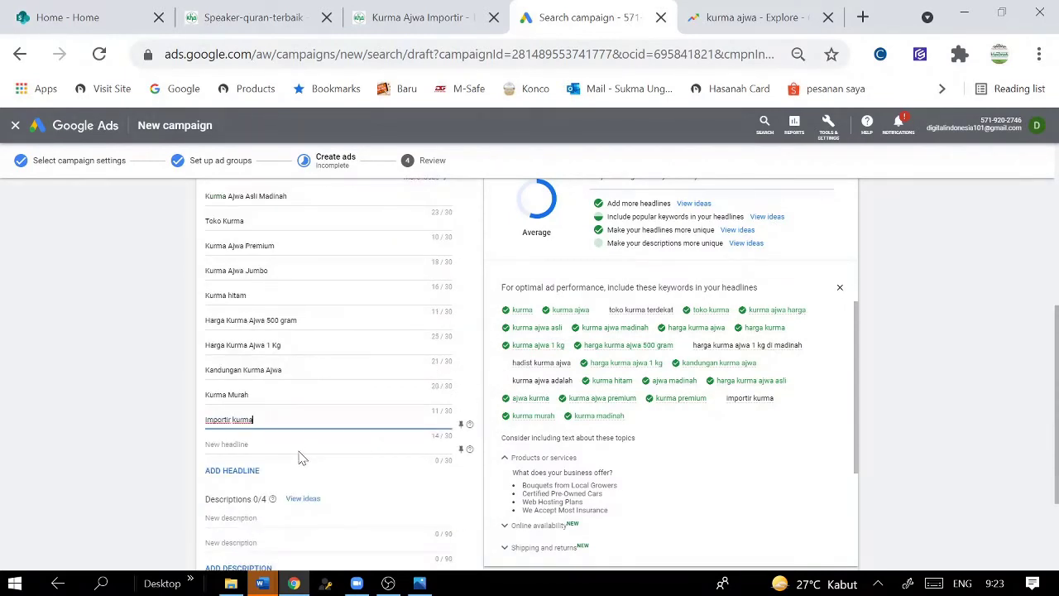
{"action": "key", "text": "Tab"}
{"action": "type", "text": "Ha"}
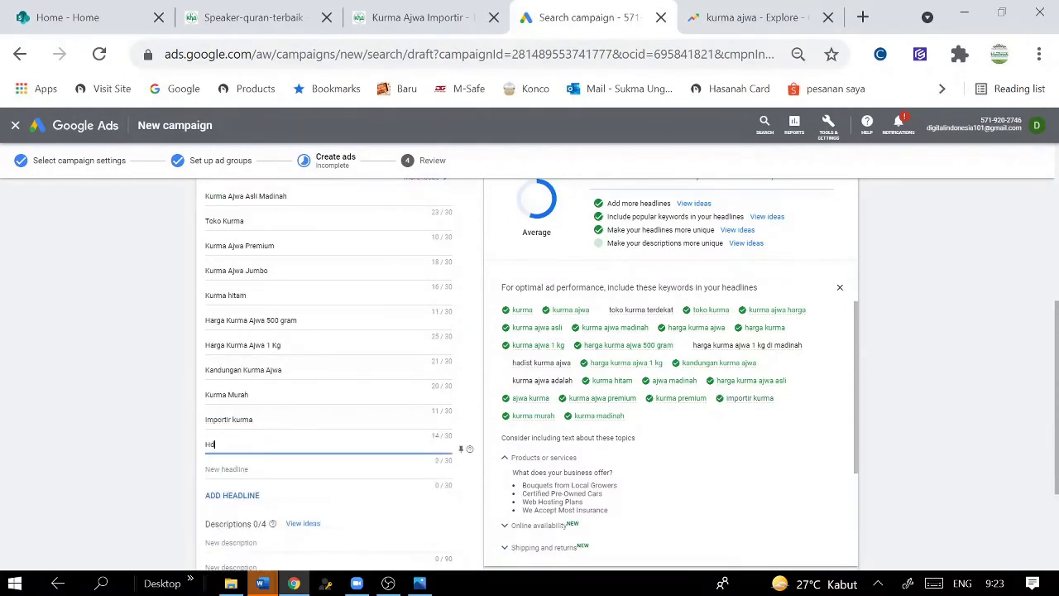
{"action": "type", "text": "dist kurma ajwa"}
{"action": "left_click", "coordinate": [292, 472]}
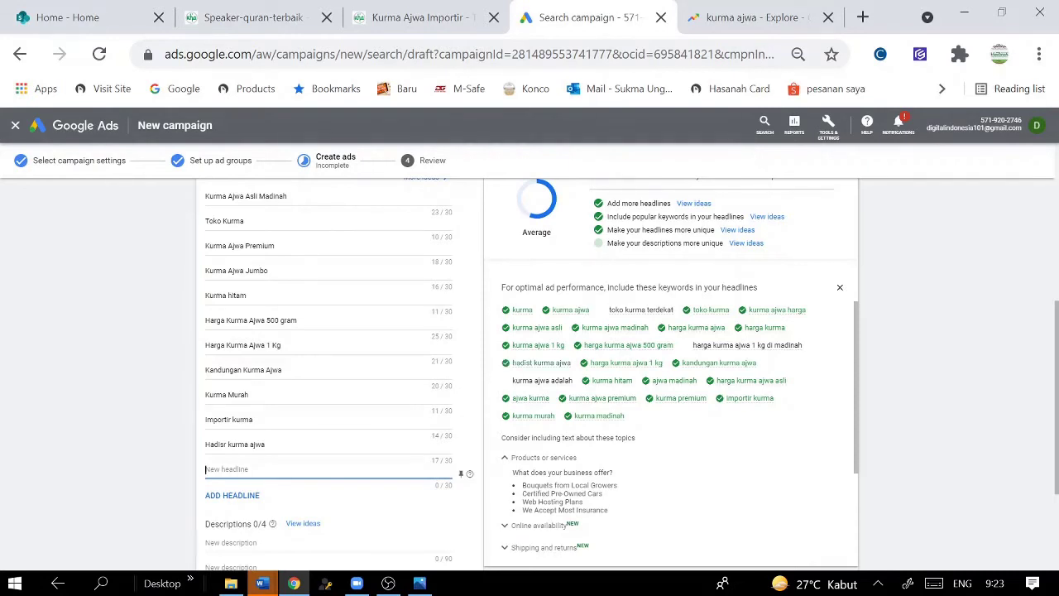
{"action": "left_click", "coordinate": [228, 445]}
{"action": "key", "text": "BackSpace"}
{"action": "type", "text": "t"}
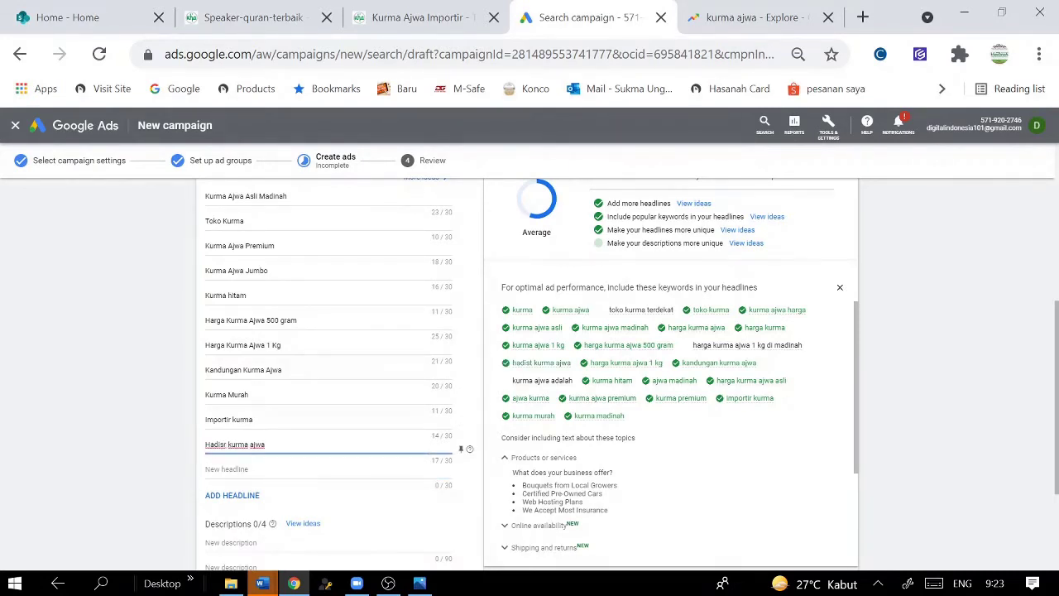
- Add the final headlines, including 'Toko Kurma terdekat', 'Toko Grosir Kurma' and 'Kurma Jaminan mutu'
{"action": "left_click", "coordinate": [242, 473]}
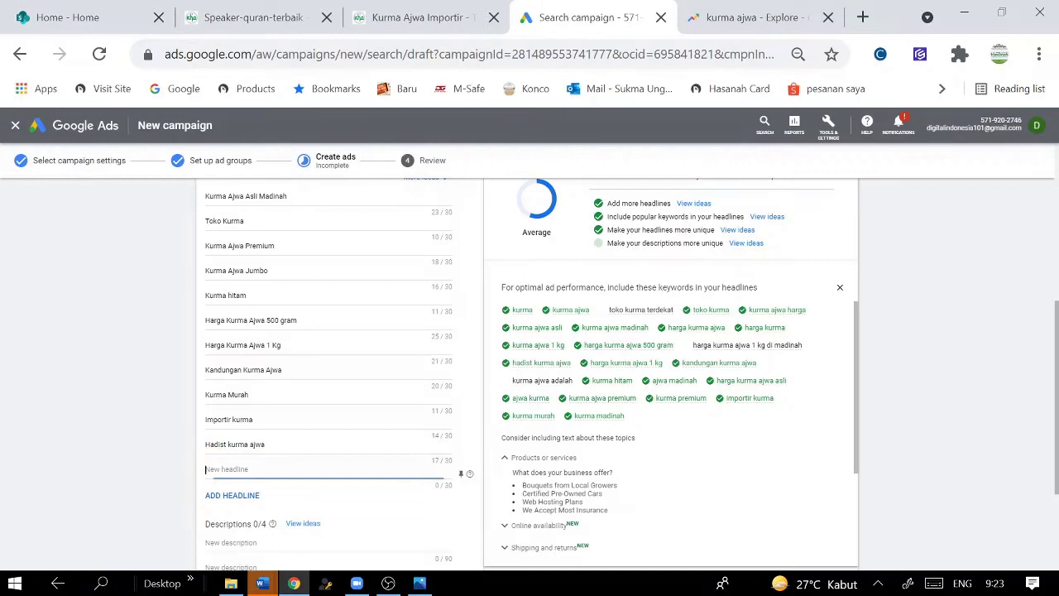
{"action": "type", "text": "Ha"}
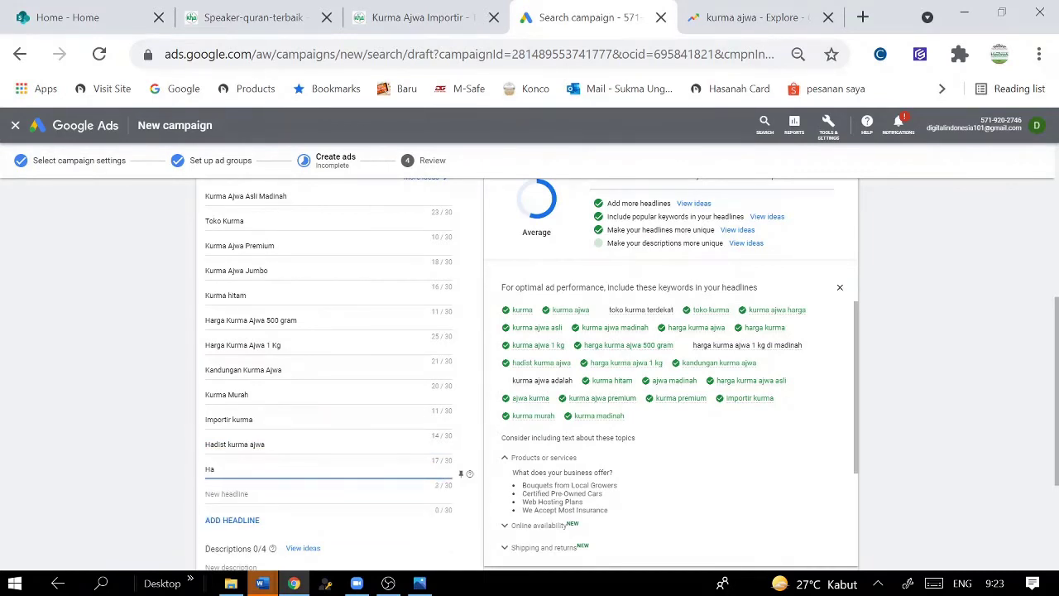
{"action": "type", "text": "lrga Kurma "}
{"action": "type", "text": "Ajwa"}
{"action": "type", "text": " Madina"}
{"action": "type", "text": "1 Kg"}
{"action": "key", "text": "Tab"}
{"action": "scroll", "coordinate": [333, 527], "scroll_direction": "down", "scroll_amount": 1}
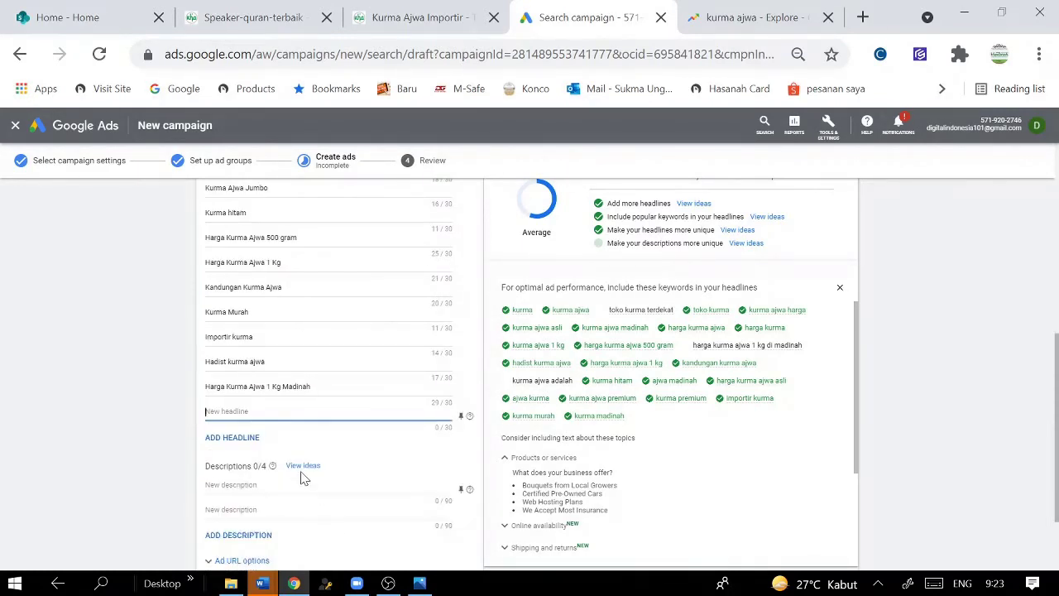
{"action": "type", "text": "Toko"}
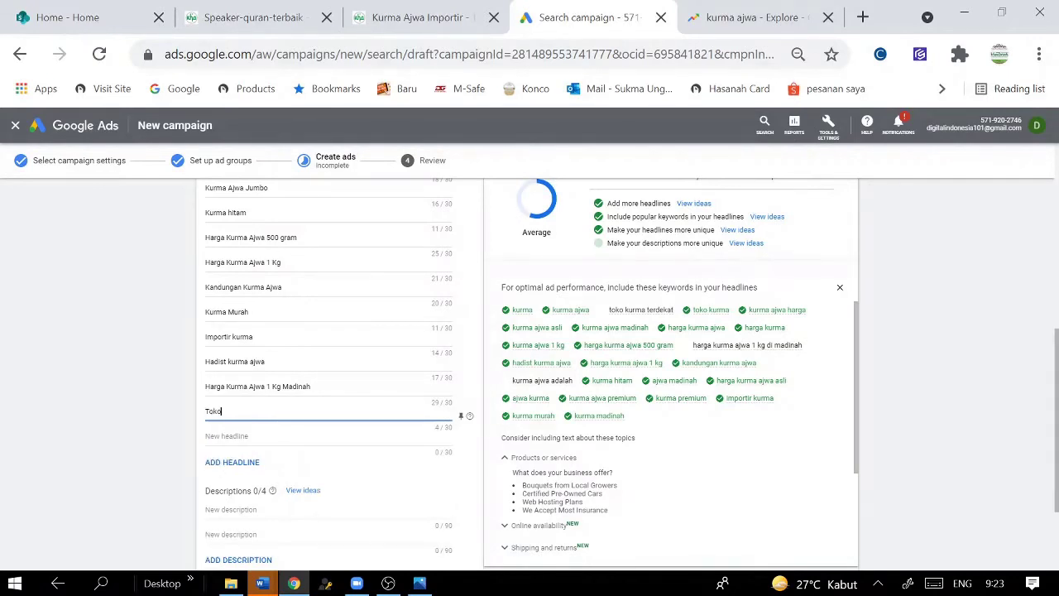
{"action": "type", "text": " Kurma terdekat"}
{"action": "left_click", "coordinate": [248, 436]}
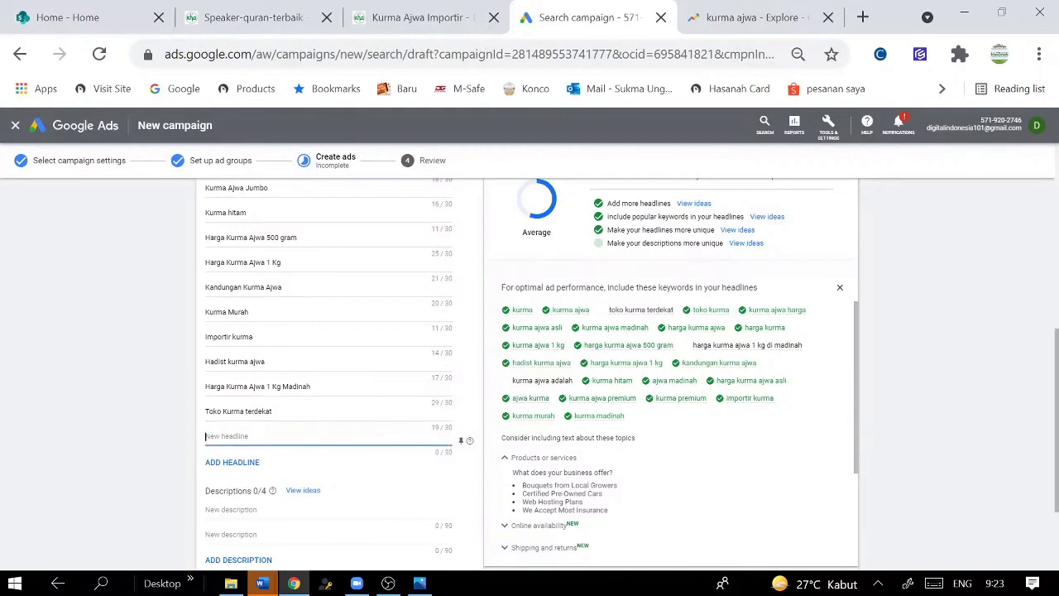
{"action": "type", "text": "Grosir Kurma"}
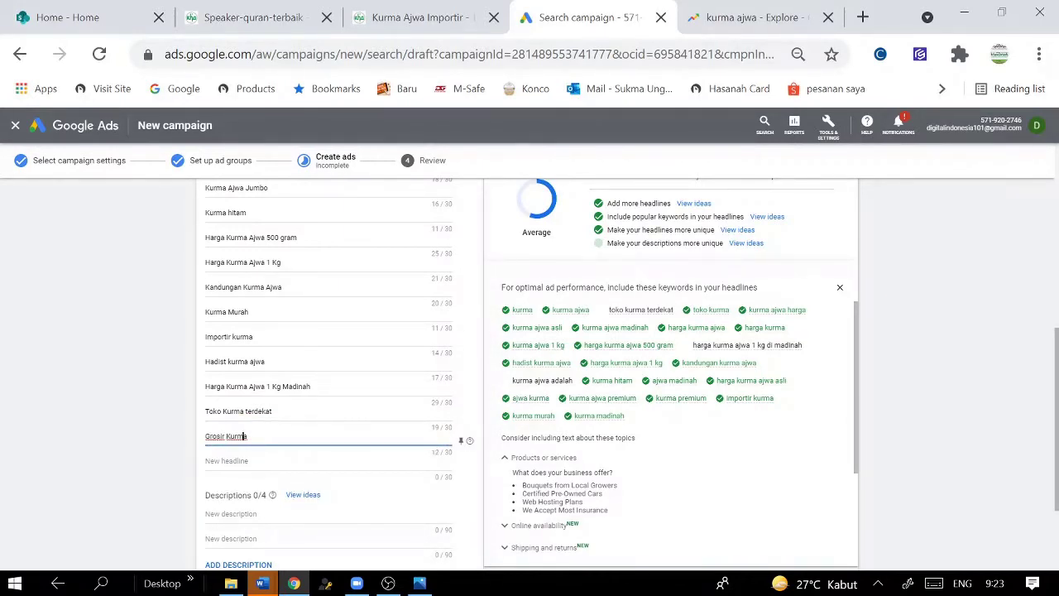
{"action": "type", "text": "Toko"}
{"action": "key", "text": "Tab"}
{"action": "type", "text": "Kurma"}
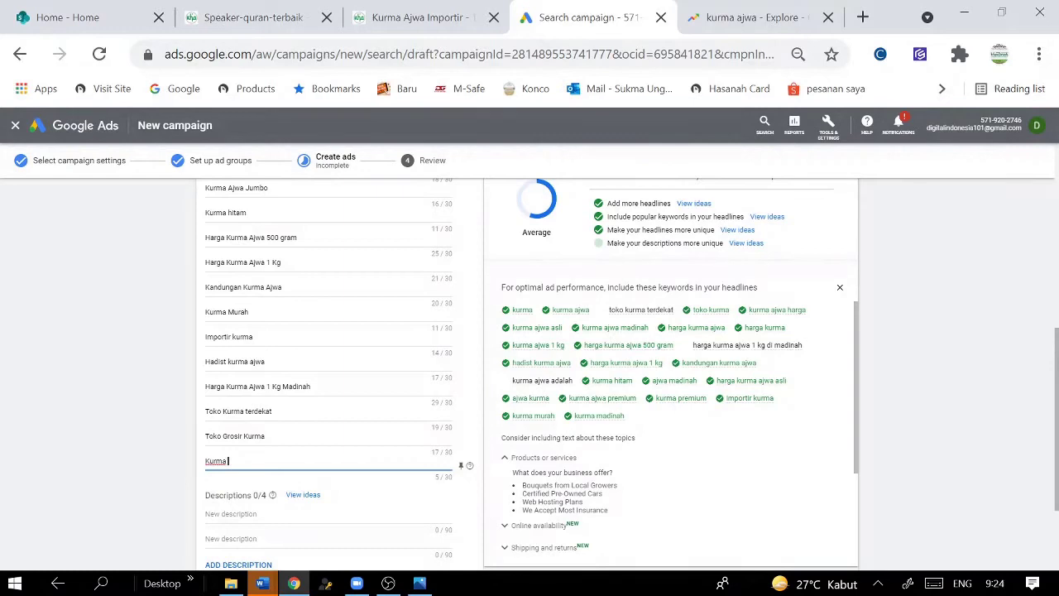
{"action": "type", "text": " Jaminan mutu"}
{"action": "left_click", "coordinate": [923, 392]}
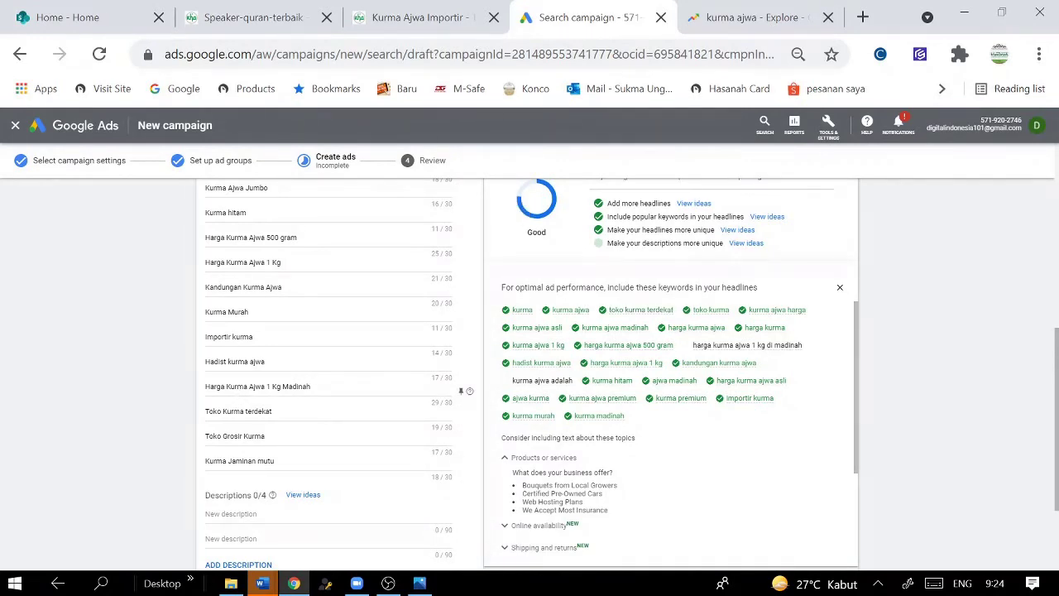
{"action": "scroll", "coordinate": [286, 491], "scroll_direction": "down", "scroll_amount": 2}
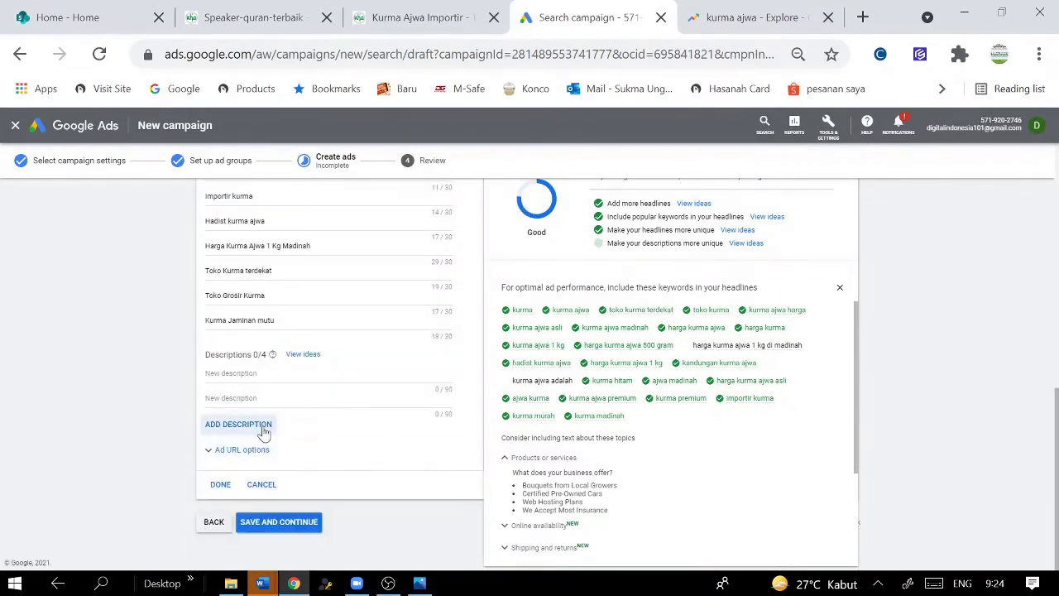
- Write descriptions 'Kurma Ajwa Madinah asli, bergaransi, jaminan mutu.' and 'Kurma yang bermanfaat untuk konsumsi sehari-hari'
{"action": "left_click", "coordinate": [328, 374]}
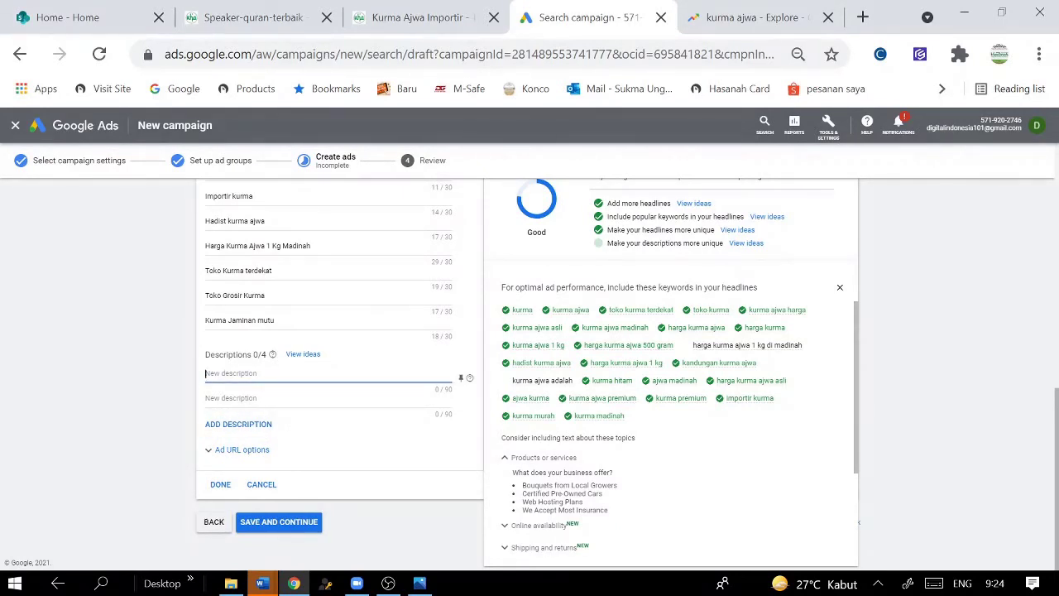
{"action": "type", "text": "Im"}
{"action": "key", "text": "BackSpace"}
{"action": "type", "text": "Kurma Ajwa Madinah asli, bergaransi"}
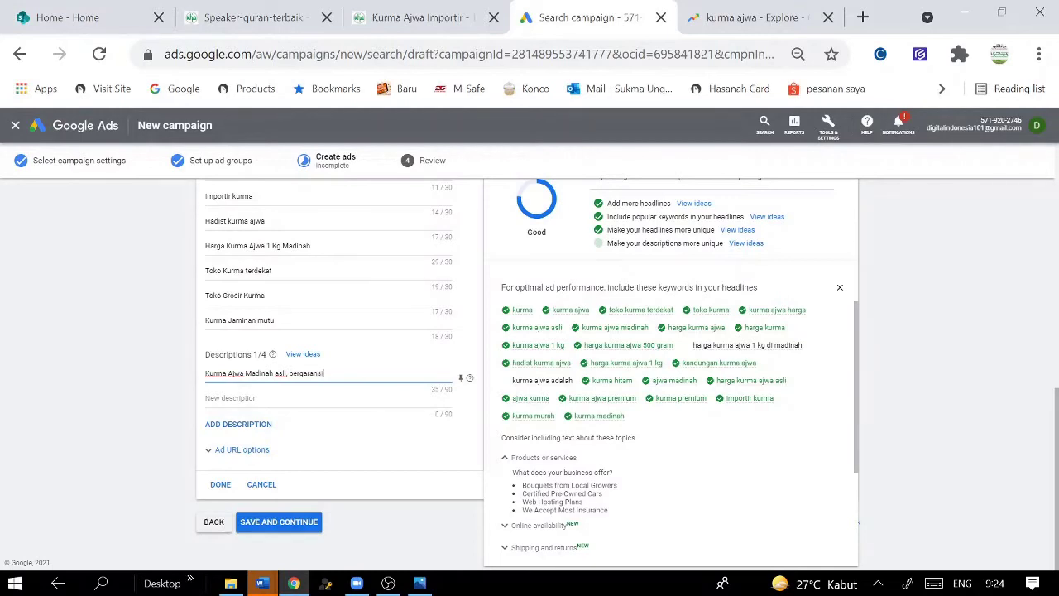
{"action": "type", "text": ", jaminan mutu"}
{"action": "left_click", "coordinate": [273, 403]}
{"action": "type", "text": "Kurma yang berma"}
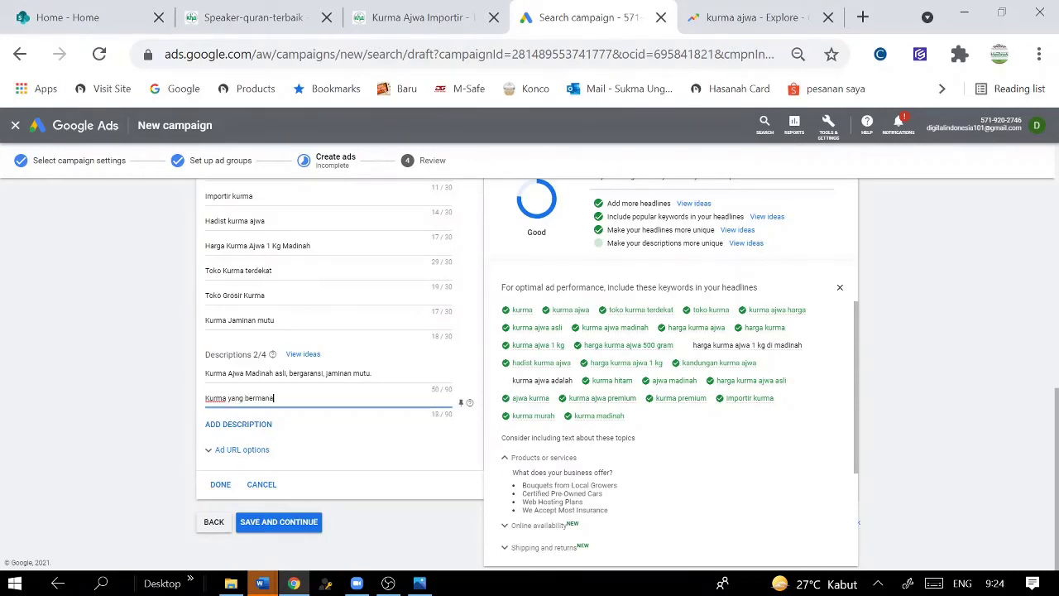
{"action": "type", "text": "nfaat untuk konsumsi sehari-hari."}
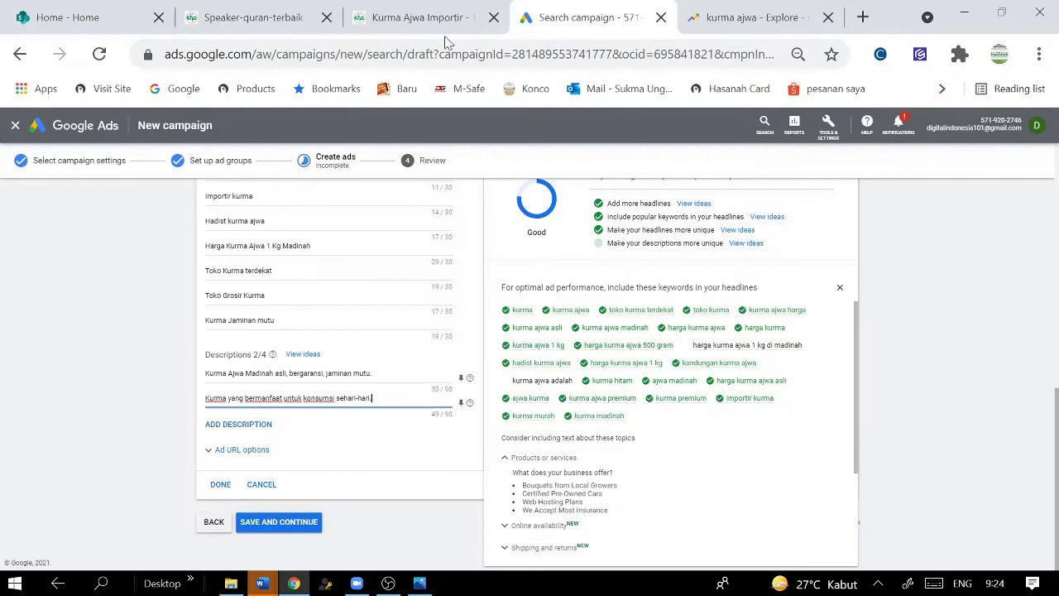
- Copy the landing page's hero text and paste it into the first description
{"action": "left_click", "coordinate": [428, 7]}
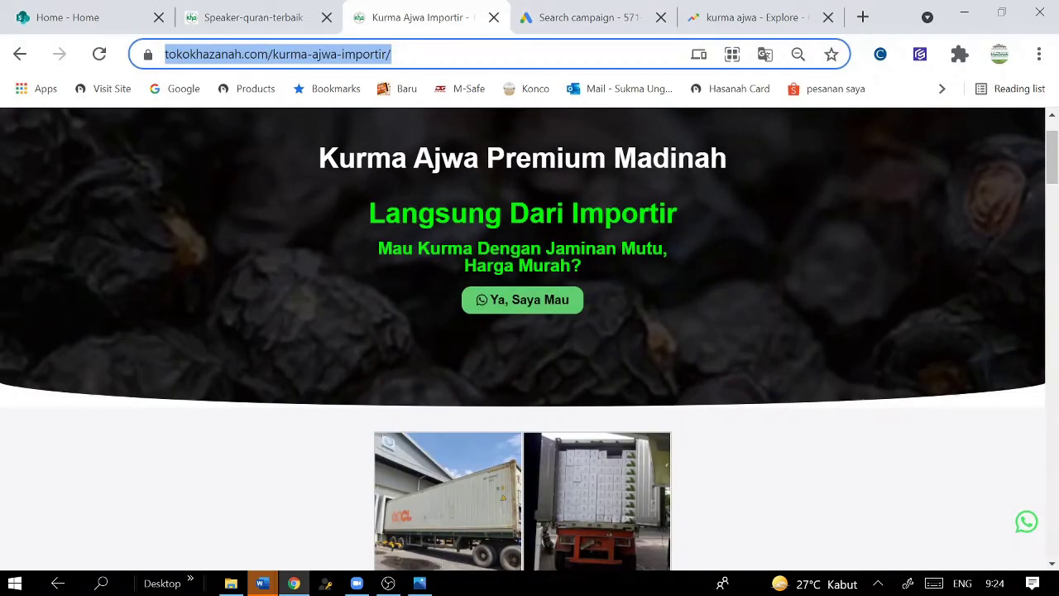
{"action": "left_click_drag", "start_coordinate": [319, 157], "coordinate": [615, 265]}
{"action": "right_click", "coordinate": [556, 252]}
{"action": "left_click", "coordinate": [581, 260]}
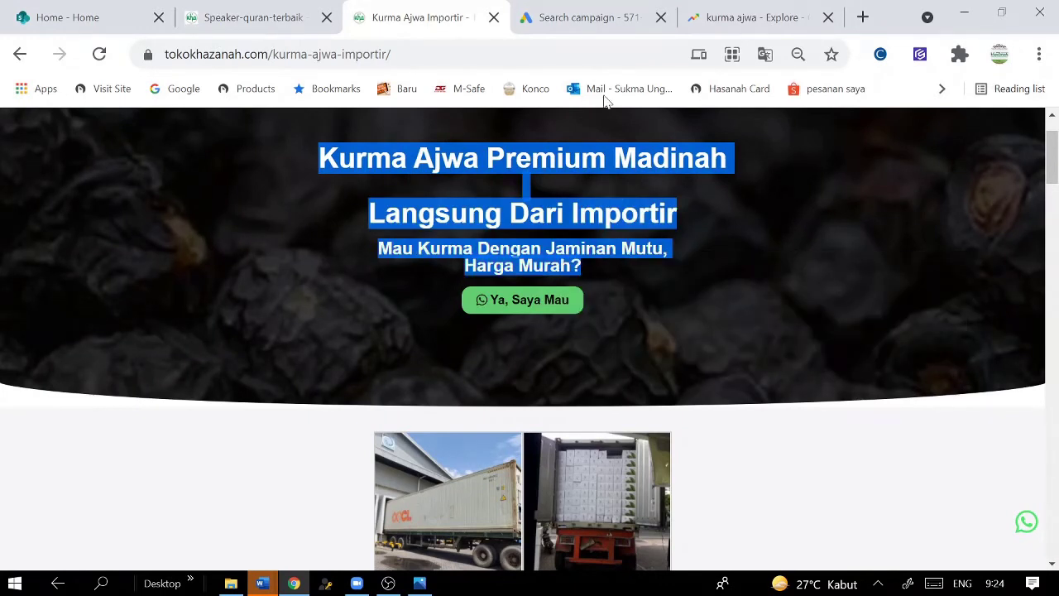
{"action": "left_click", "coordinate": [740, 31]}
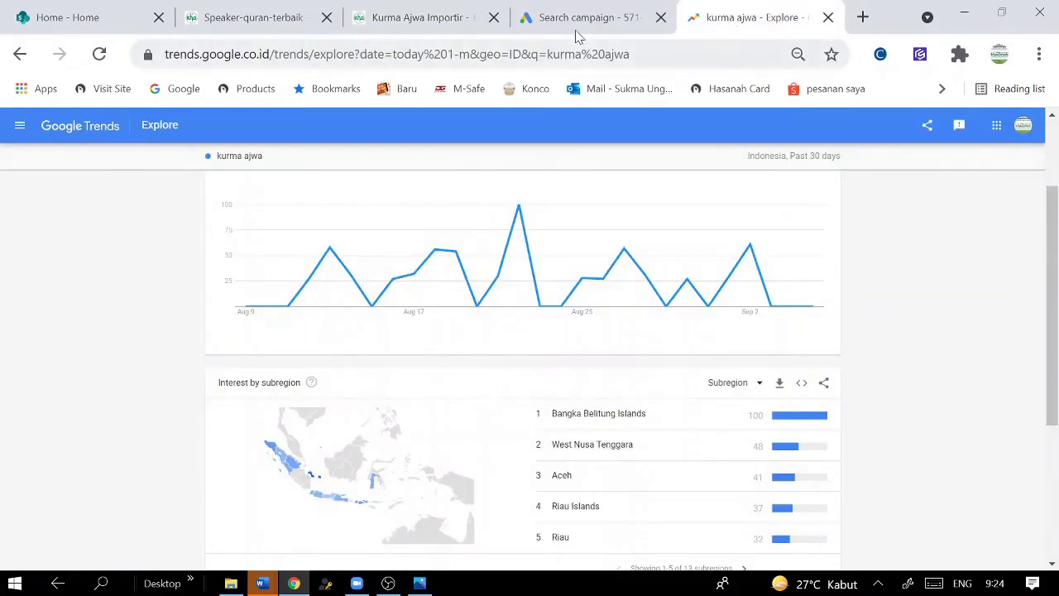
{"action": "left_click", "coordinate": [579, 32]}
{"action": "left_click", "coordinate": [376, 403]}
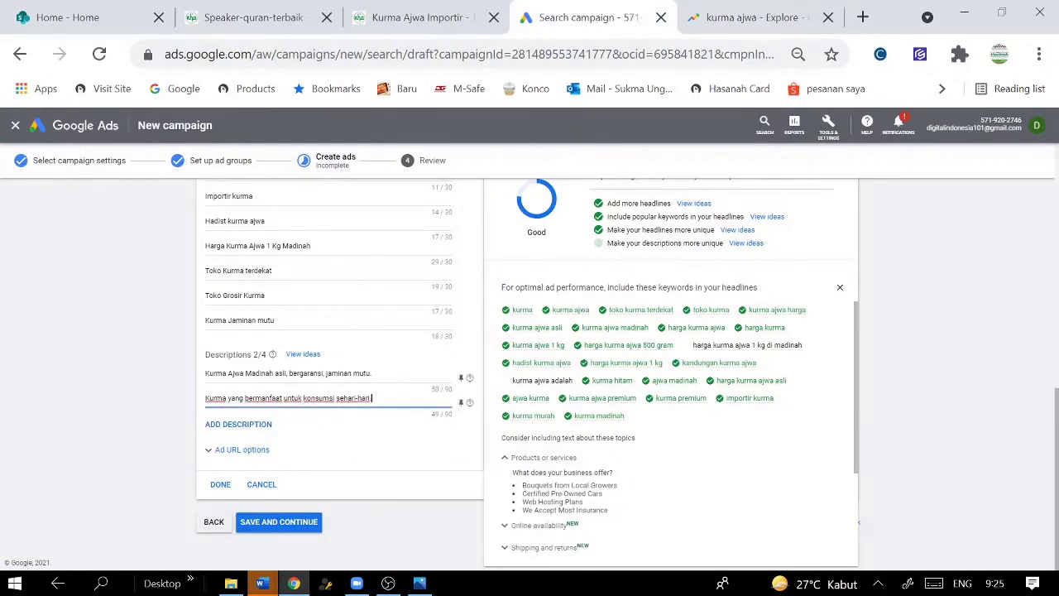
{"action": "left_click", "coordinate": [400, 377]}
{"action": "key", "text": "ctrl+v"}
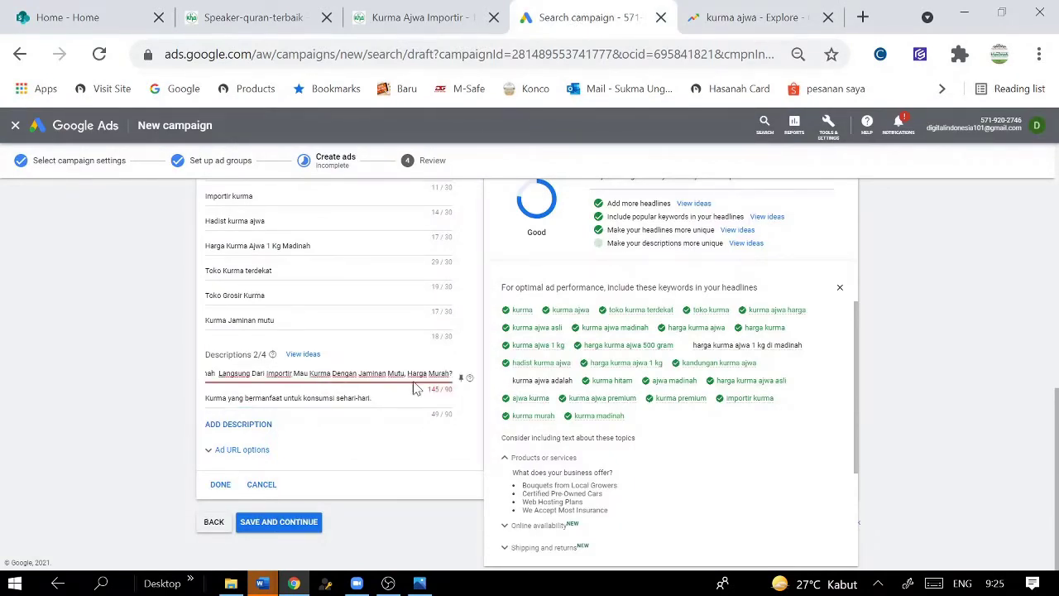
- Cut the original sentence from description 1 and delete 'Dengan' to fit 90 characters
{"action": "left_click", "coordinate": [291, 373]}
{"action": "key", "text": "Left"}
{"action": "key", "text": "Left"}
{"action": "key", "text": "Left"}
{"action": "key", "text": "Left"}
{"action": "key", "text": "Left"}
{"action": "key", "text": "Left"}
{"action": "key", "text": "Left"}
{"action": "key", "text": "Left"}
{"action": "key", "text": "Left"}
{"action": "key", "text": "Left"}
{"action": "key", "text": "Left"}
{"action": "key", "text": "Left"}
{"action": "key", "text": "Left"}
{"action": "key", "text": "Left"}
{"action": "key", "text": "Left"}
{"action": "key", "text": "Left"}
{"action": "key", "text": "Left"}
{"action": "key", "text": "Left"}
{"action": "key", "text": "Left"}
{"action": "key", "text": "Left"}
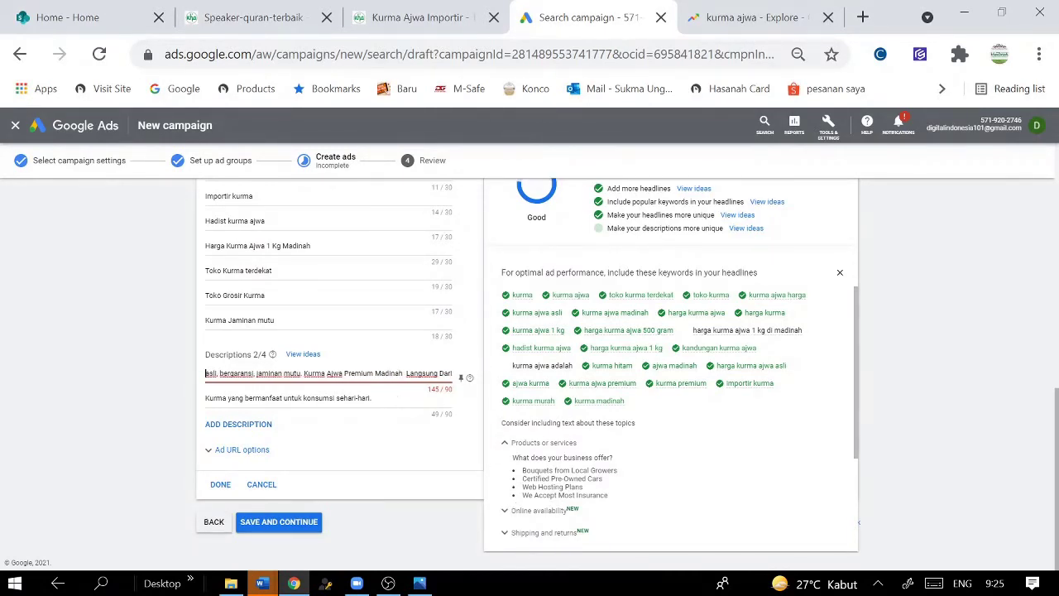
{"action": "left_click_drag", "start_coordinate": [303, 373], "coordinate": [38, 380]}
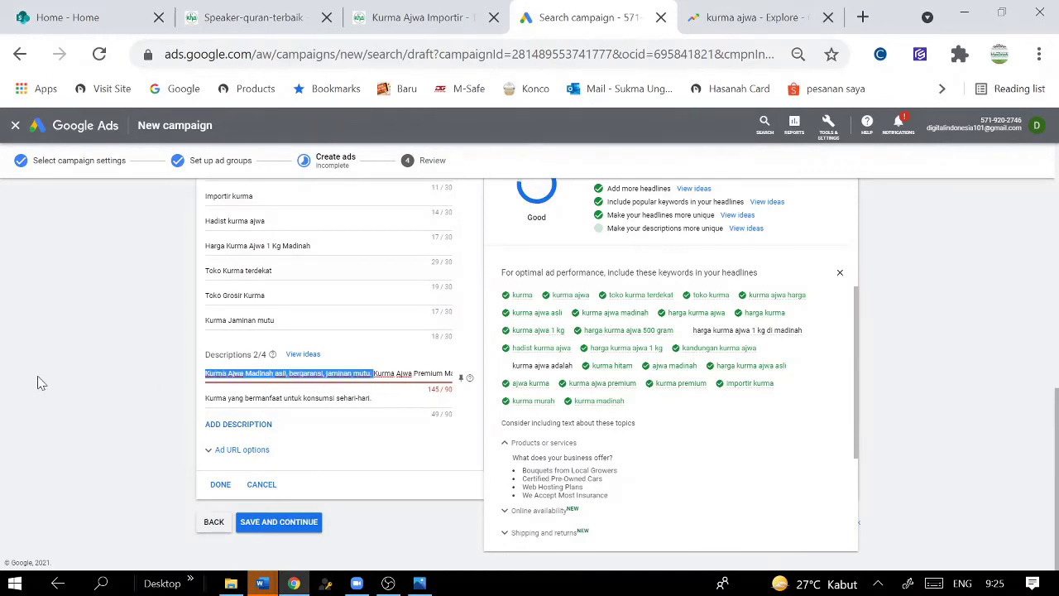
{"action": "right_click", "coordinate": [298, 379]}
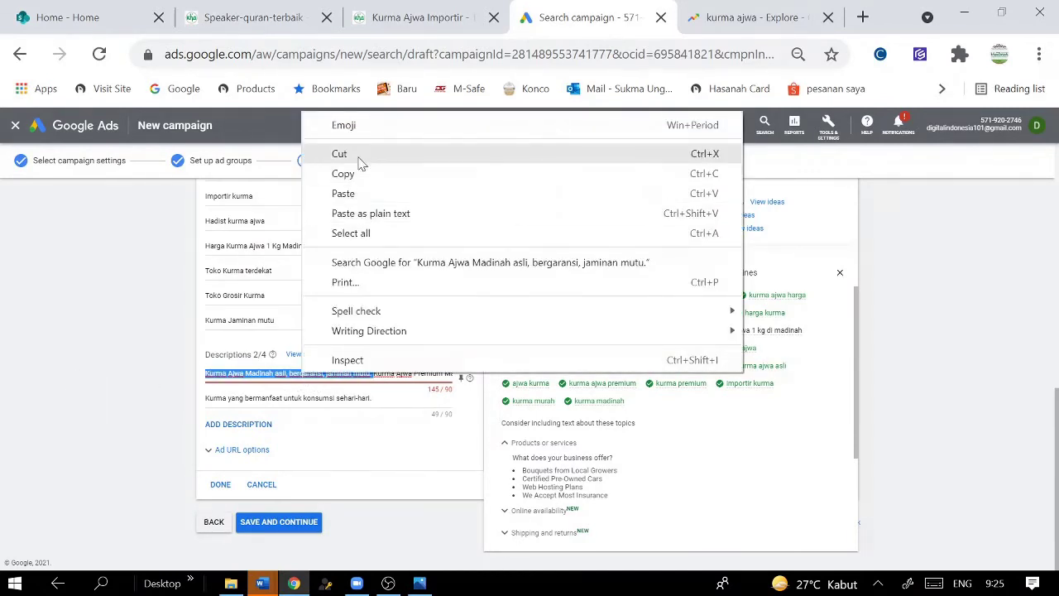
{"action": "left_click", "coordinate": [357, 157]}
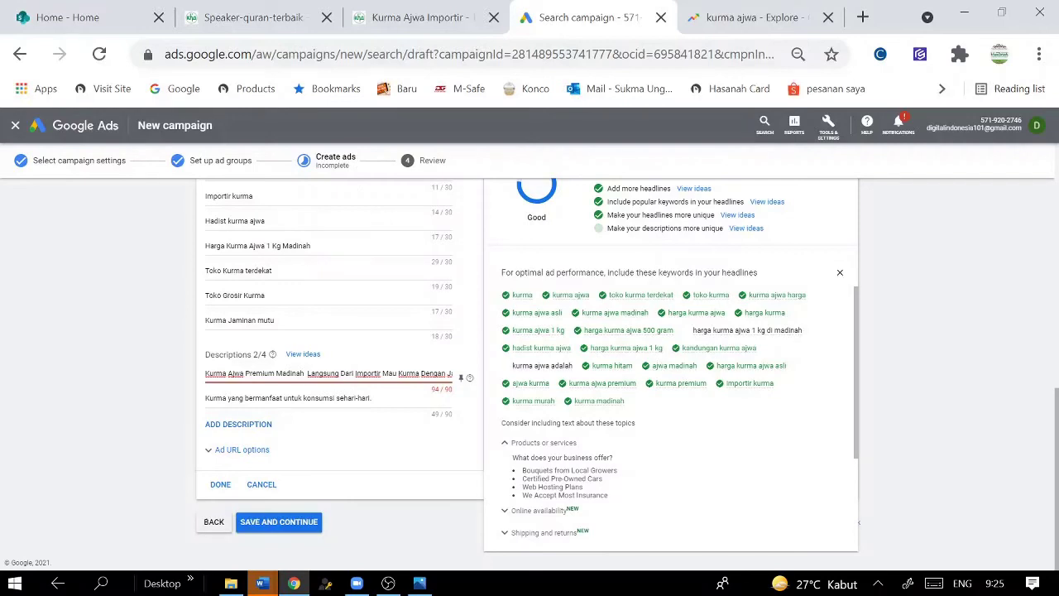
{"action": "left_click_drag", "start_coordinate": [306, 374], "coordinate": [500, 382]}
{"action": "left_click", "coordinate": [394, 373]}
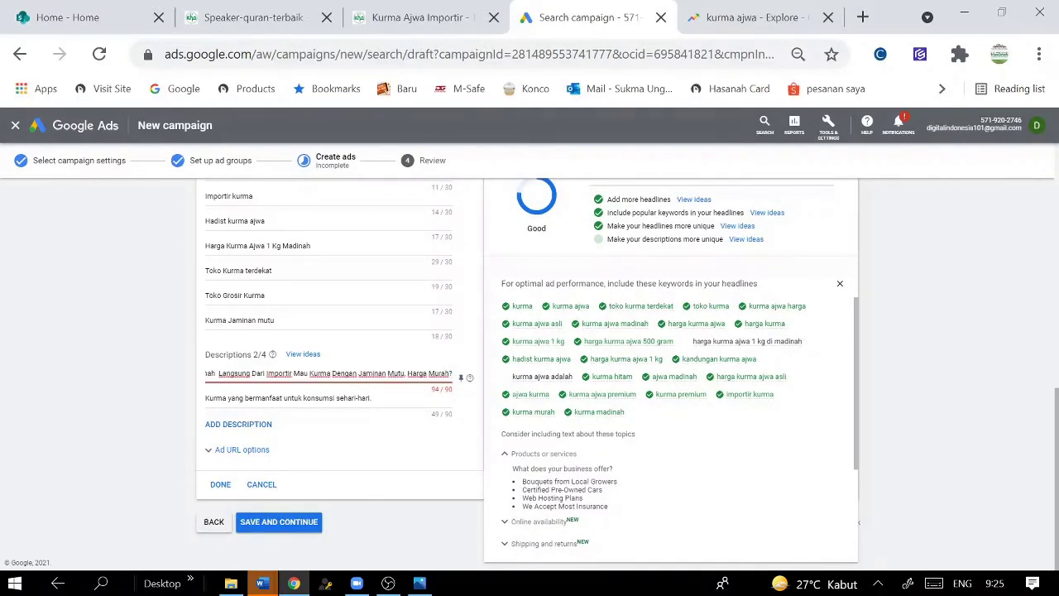
{"action": "left_click_drag", "start_coordinate": [332, 373], "coordinate": [357, 373]}
{"action": "key", "text": "BackSpace"}
- Replace description 2 with 'Kurma Ajwa Madinah asli, bergaransi, jaminan mutu' and add a third description slot
{"action": "left_click", "coordinate": [376, 398]}
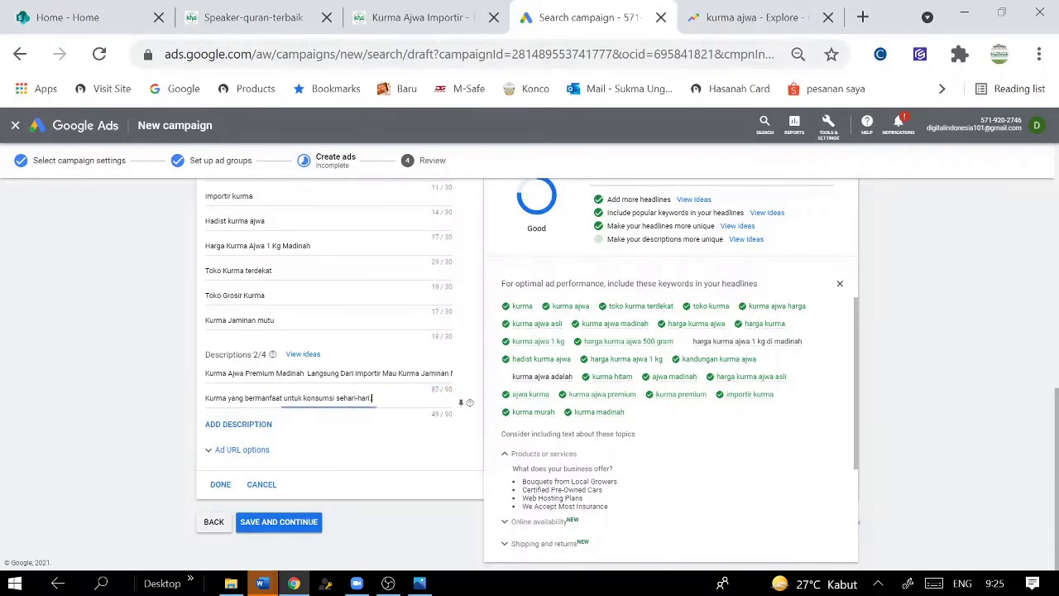
{"action": "key", "text": "ctrl+v"}
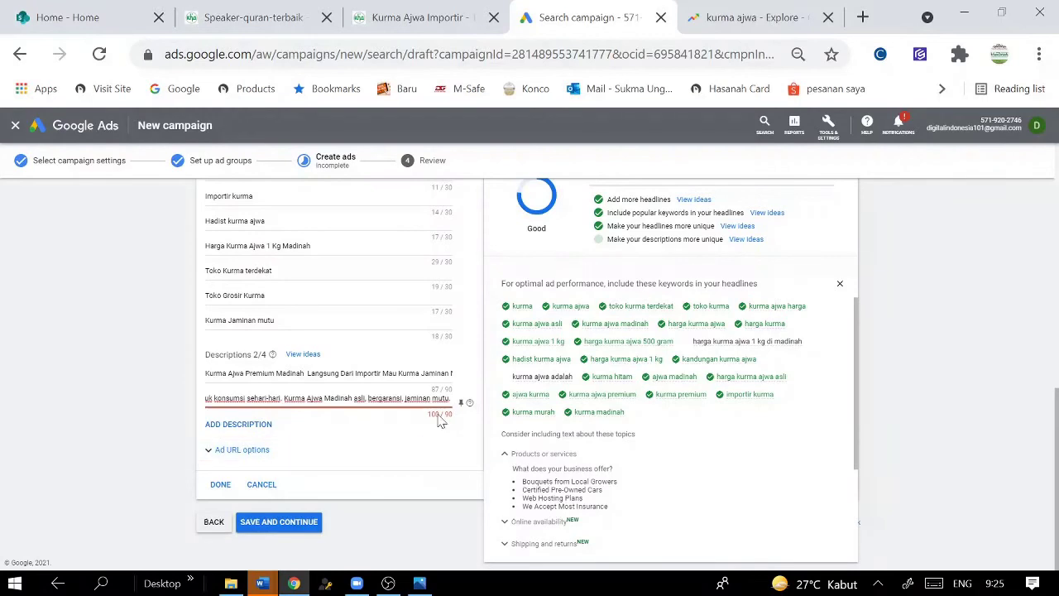
{"action": "left_click_drag", "start_coordinate": [279, 398], "coordinate": [5, 402]}
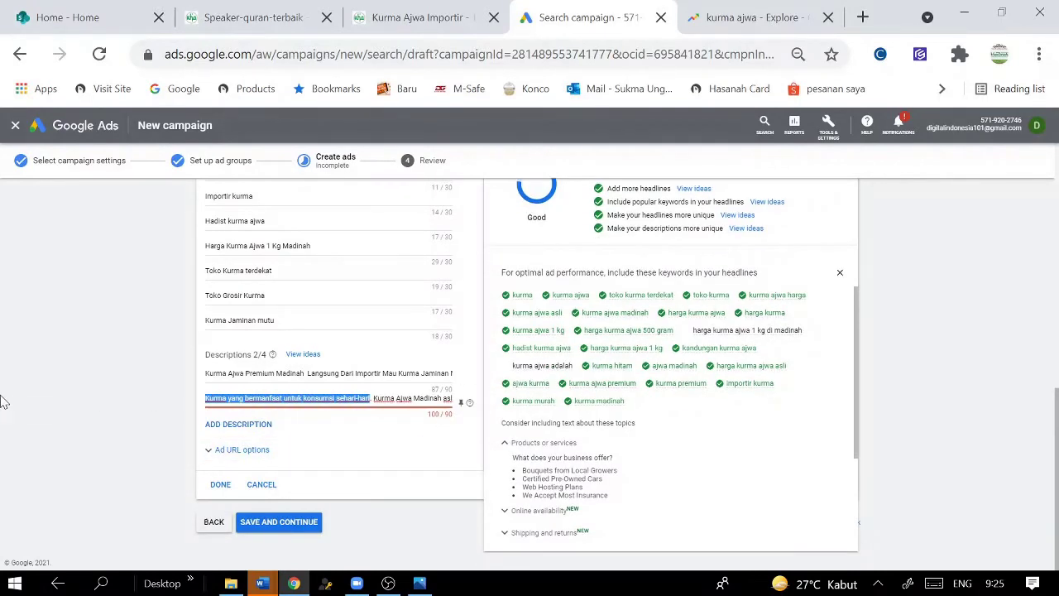
{"action": "key", "text": "BackSpace"}
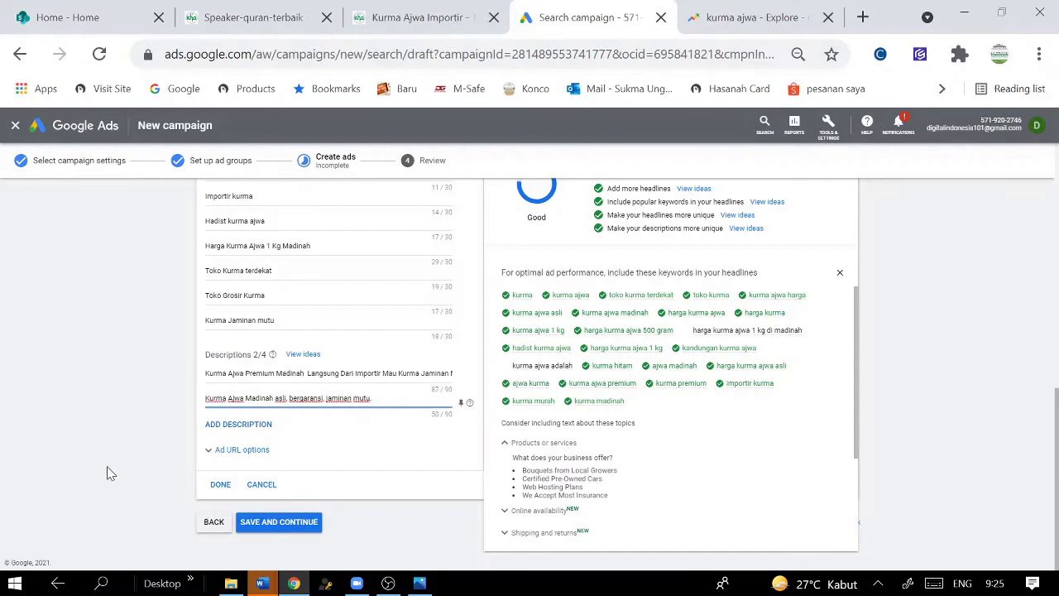
{"action": "left_click", "coordinate": [238, 423]}
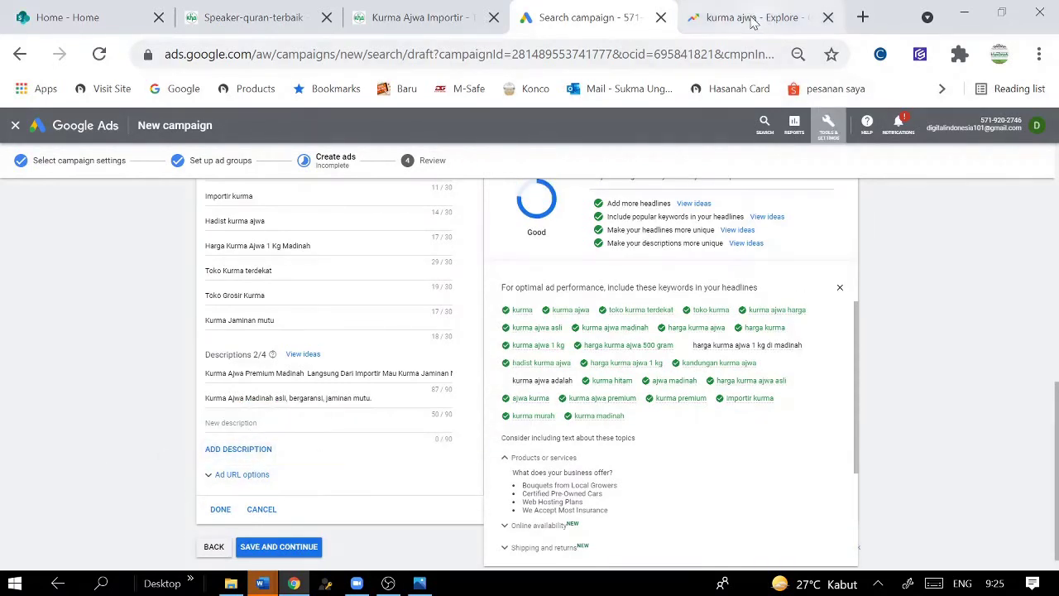
{"action": "left_click", "coordinate": [741, 18]}
- Try the landing page's hadith quote as the third description, then delete it as too long
{"action": "left_click", "coordinate": [422, 17]}
{"action": "scroll", "coordinate": [622, 313], "scroll_direction": "down", "scroll_amount": 7}
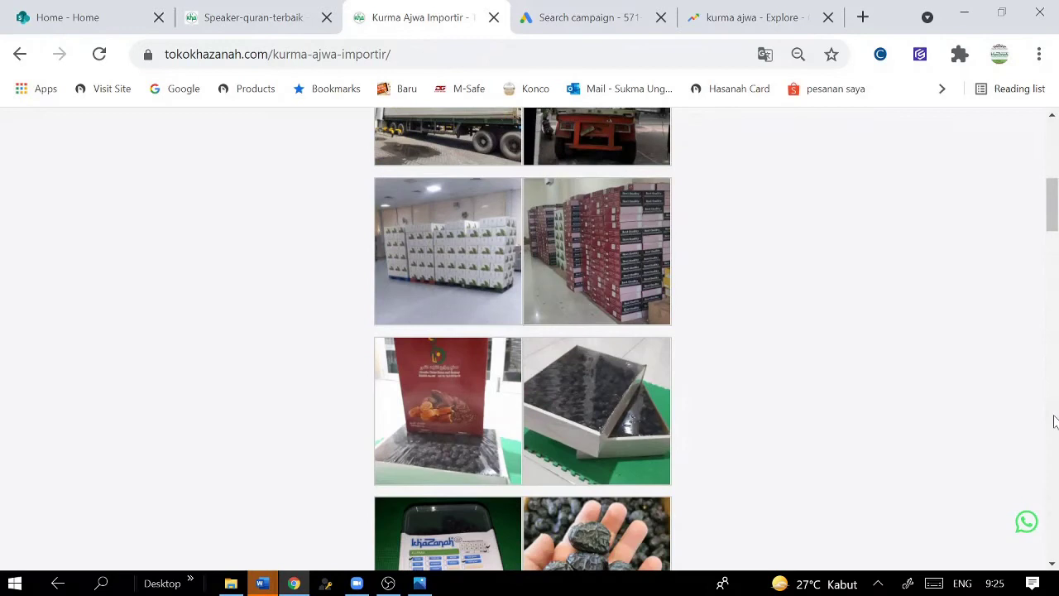
{"action": "left_click_drag", "start_coordinate": [1053, 230], "coordinate": [1054, 284]}
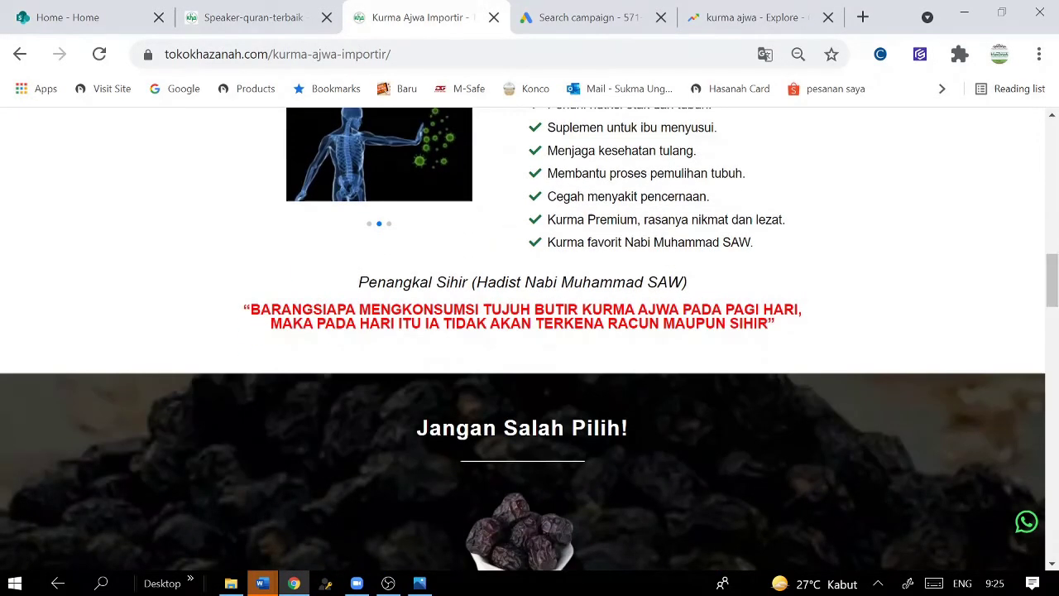
{"action": "left_click_drag", "start_coordinate": [243, 310], "coordinate": [815, 328]}
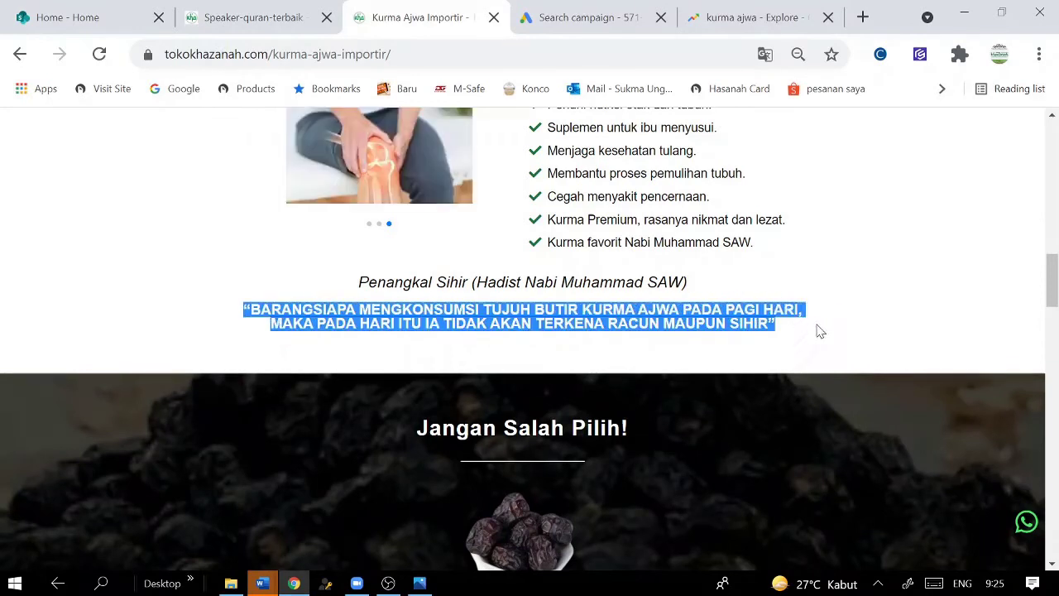
{"action": "right_click", "coordinate": [737, 316]}
{"action": "left_click", "coordinate": [737, 326]}
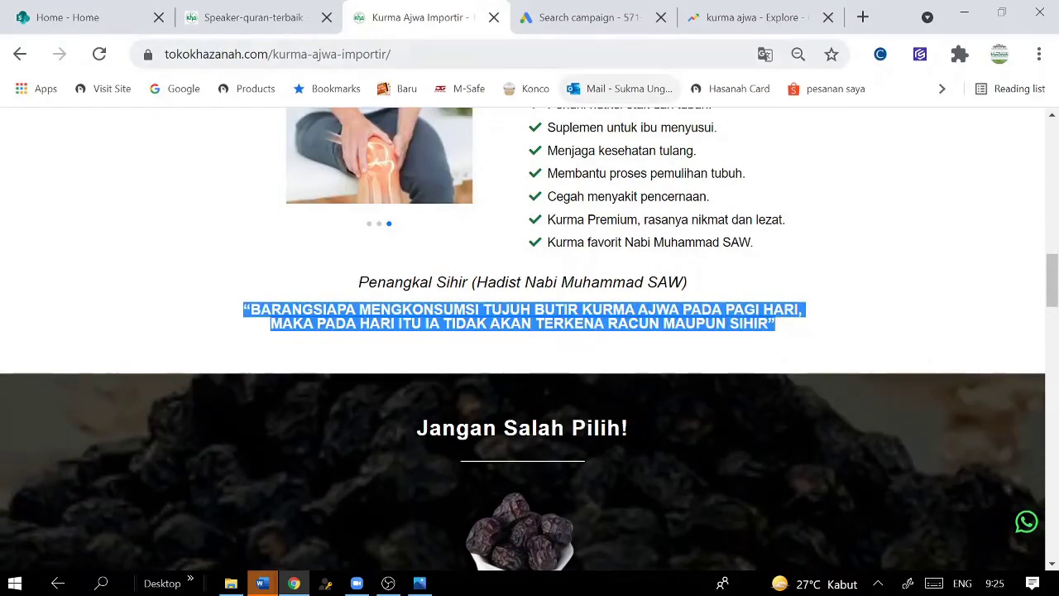
{"action": "left_click", "coordinate": [615, 29]}
{"action": "left_click", "coordinate": [331, 422]}
{"action": "key", "text": "ctrl+v"}
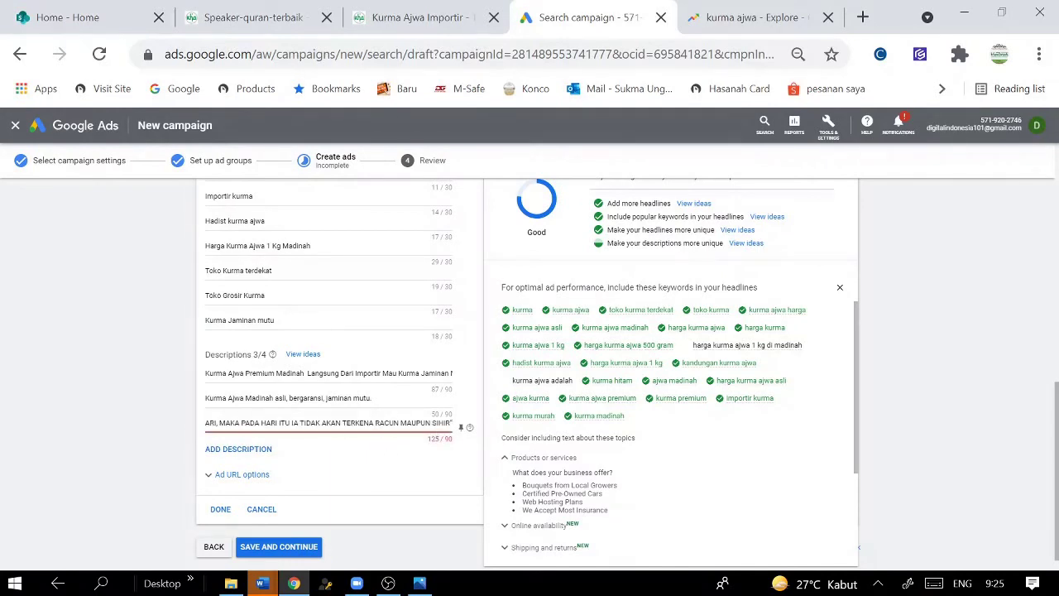
{"action": "left_click_drag", "start_coordinate": [451, 422], "coordinate": [4, 429]}
{"action": "key", "text": "BackSpace"}
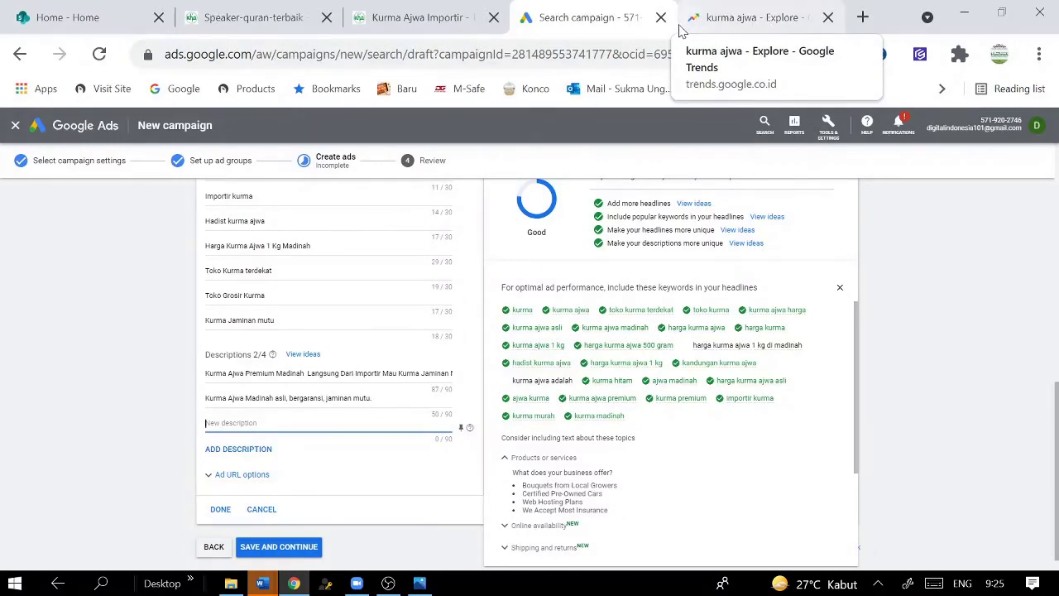
- Paste the subtitle 'Ajwa Premium Langsung dari Importir, Kualitas Terjamin, Harga Grosir' as the third description
{"action": "left_click", "coordinate": [434, 20]}
{"action": "left_click_drag", "start_coordinate": [1051, 282], "coordinate": [1049, 339]}
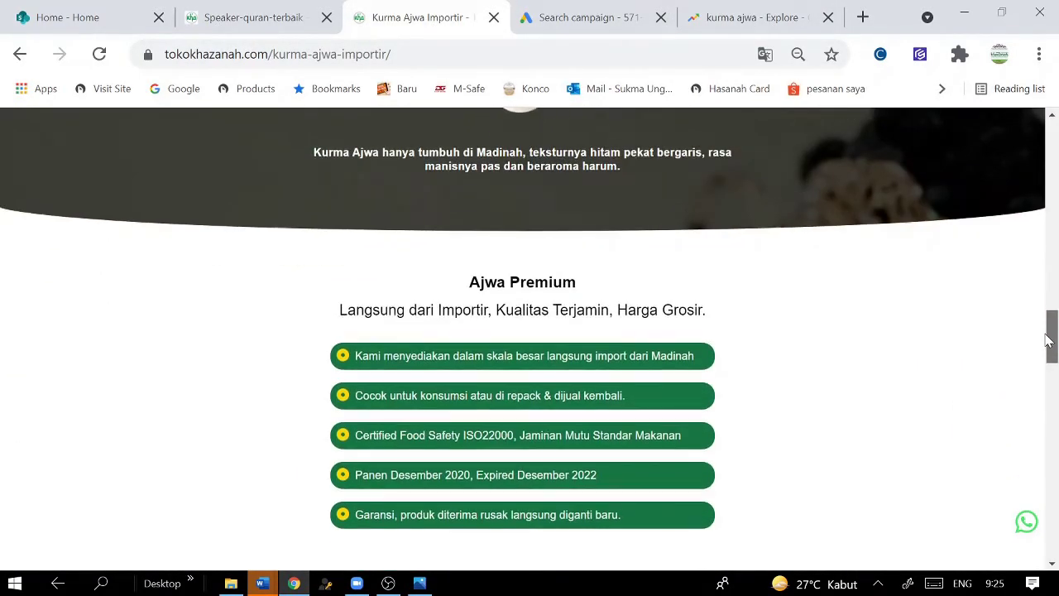
{"action": "left_click_drag", "start_coordinate": [714, 319], "coordinate": [454, 288]}
{"action": "right_click", "coordinate": [532, 289]}
{"action": "left_click", "coordinate": [568, 299]}
{"action": "left_click", "coordinate": [589, 20]}
{"action": "key", "text": "ctrl+v"}
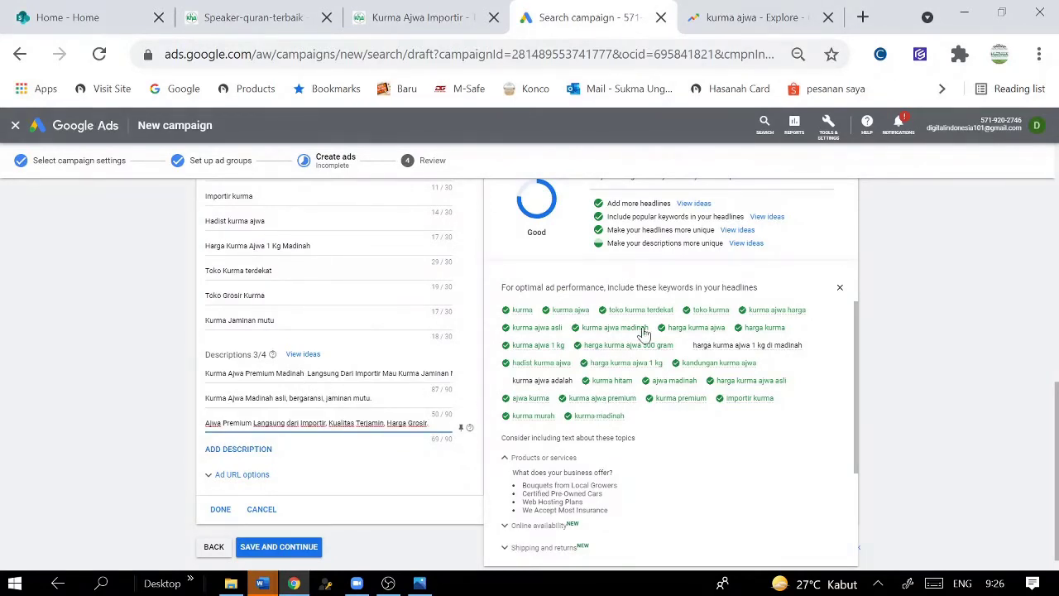
- Copy the Subsidi Ongkir shipping paragraph from the Kurma Ajwa Importir landing page
{"action": "left_click", "coordinate": [753, 16]}
{"action": "left_click", "coordinate": [556, 18]}
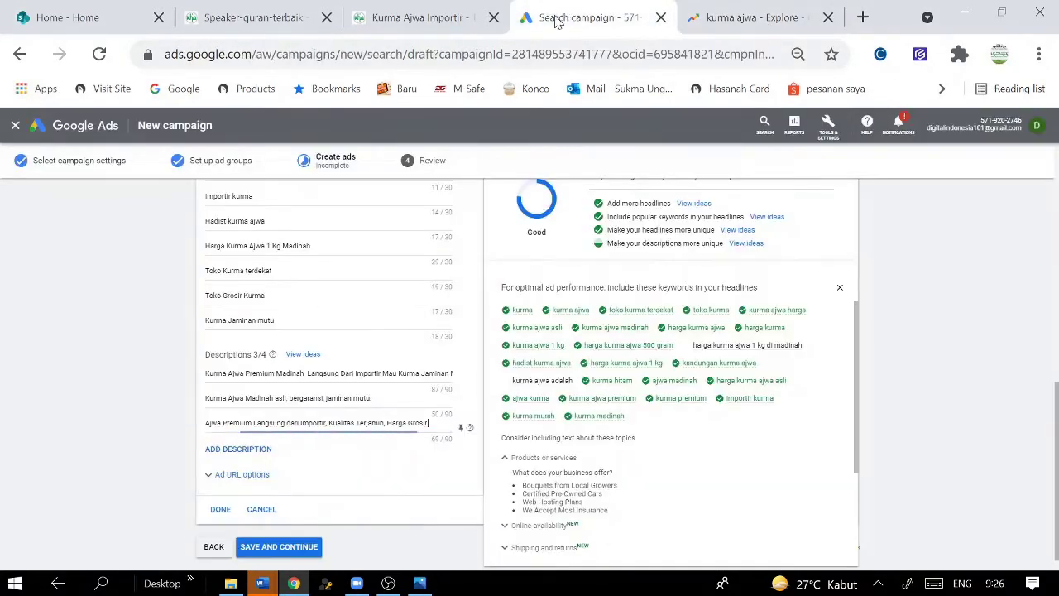
{"action": "left_click", "coordinate": [422, 17]}
{"action": "left_click_drag", "start_coordinate": [1053, 352], "coordinate": [1043, 565]}
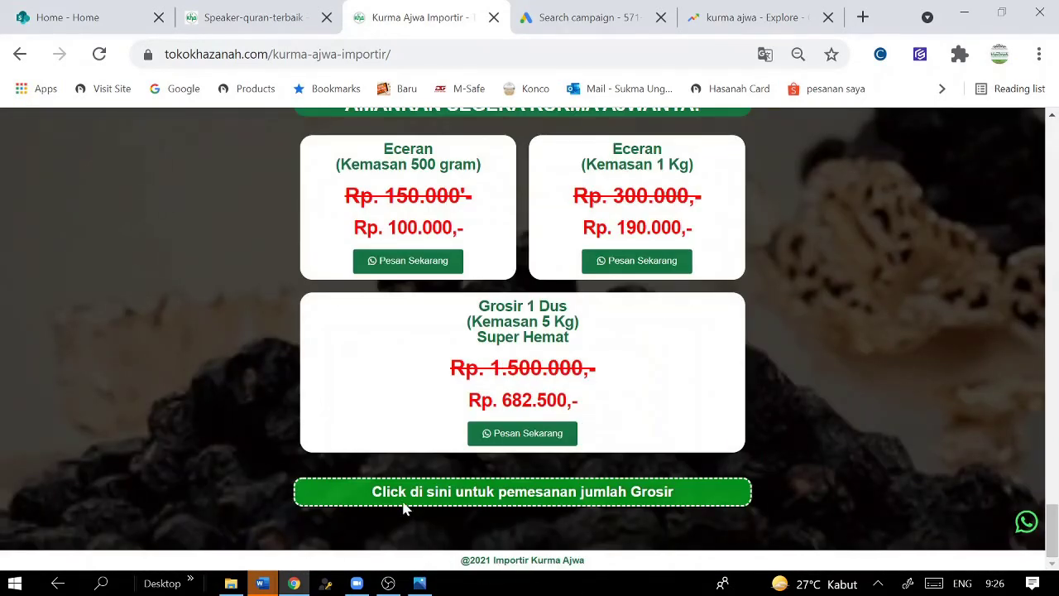
{"action": "scroll", "coordinate": [832, 367], "scroll_direction": "up", "scroll_amount": 2}
{"action": "scroll", "coordinate": [833, 368], "scroll_direction": "up", "scroll_amount": 4}
{"action": "scroll", "coordinate": [450, 312], "scroll_direction": "up", "scroll_amount": 6}
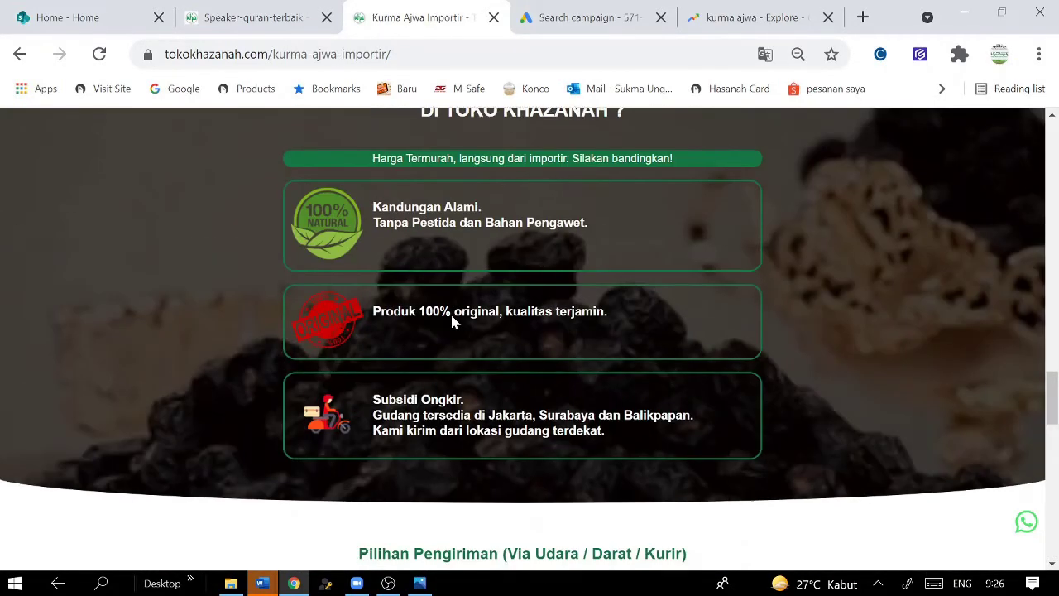
{"action": "left_click_drag", "start_coordinate": [625, 313], "coordinate": [361, 316]}
{"action": "mouse_move", "coordinate": [617, 447]}
{"action": "left_mouse_down"}
{"action": "mouse_move", "coordinate": [620, 435]}
{"action": "mouse_move", "coordinate": [374, 401]}
{"action": "mouse_move", "coordinate": [626, 429]}
{"action": "left_mouse_up"}
{"action": "left_click", "coordinate": [374, 401]}
{"action": "right_click", "coordinate": [584, 429]}
{"action": "left_click", "coordinate": [610, 438]}
- Add a fourth description: 'Subsidi Ongkir. Gudang tersedia di Jakarta, Surabaya dan Balikpapan.'
{"action": "left_click", "coordinate": [588, 18]}
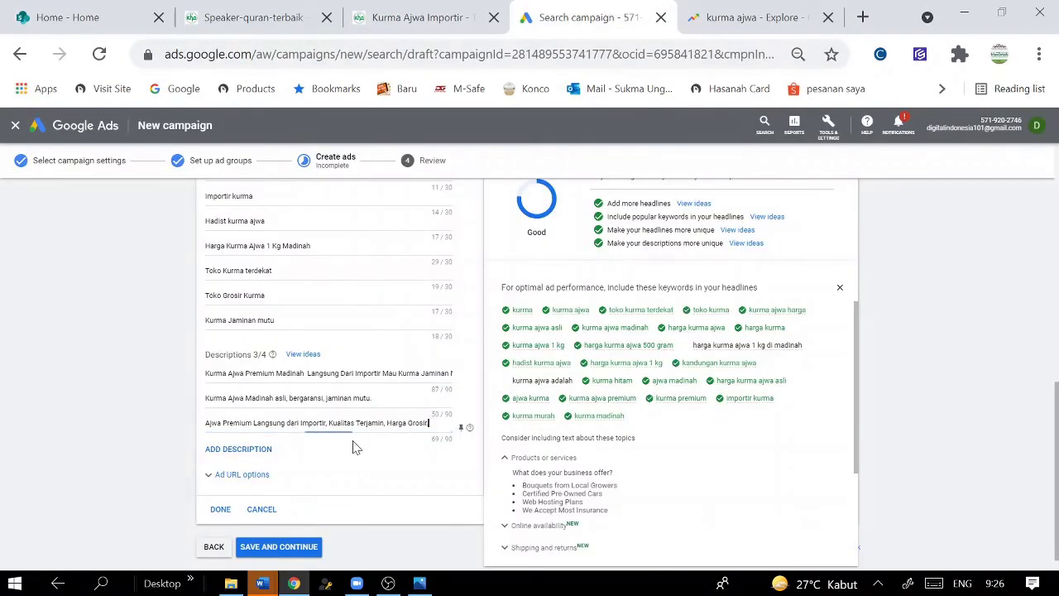
{"action": "left_click", "coordinate": [255, 457]}
{"action": "left_click", "coordinate": [251, 453]}
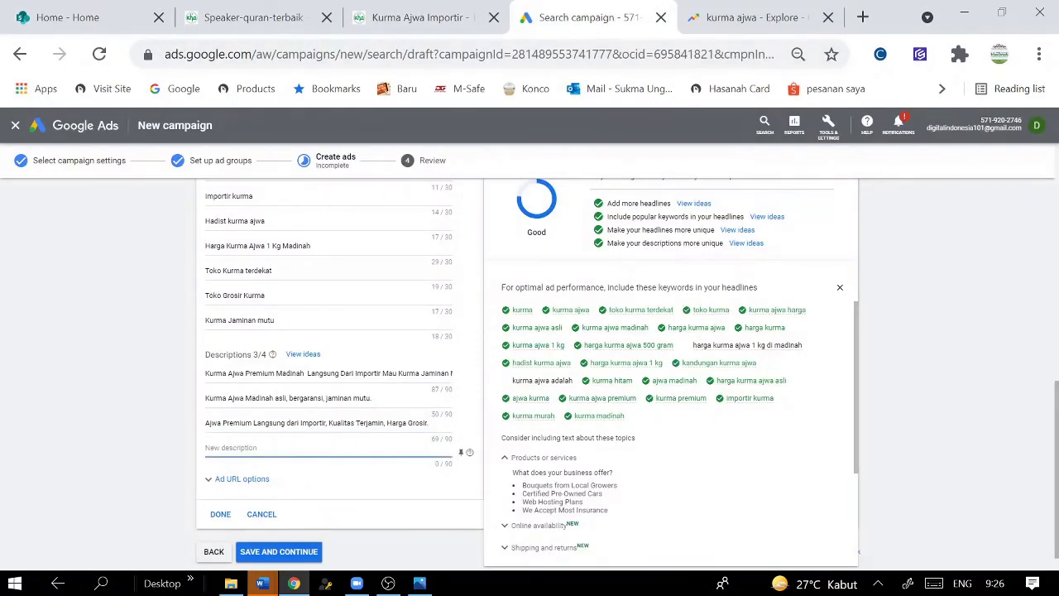
{"action": "key", "text": "ctrl+v"}
{"action": "key", "text": "ctrl+shift+Left"}
{"action": "key", "text": "ctrl+shift+Left"}
{"action": "key", "text": "ctrl+shift+Left"}
{"action": "key", "text": "ctrl+shift+Left"}
{"action": "key", "text": "ctrl+shift+Left"}
{"action": "key", "text": "ctrl+shift+Left"}
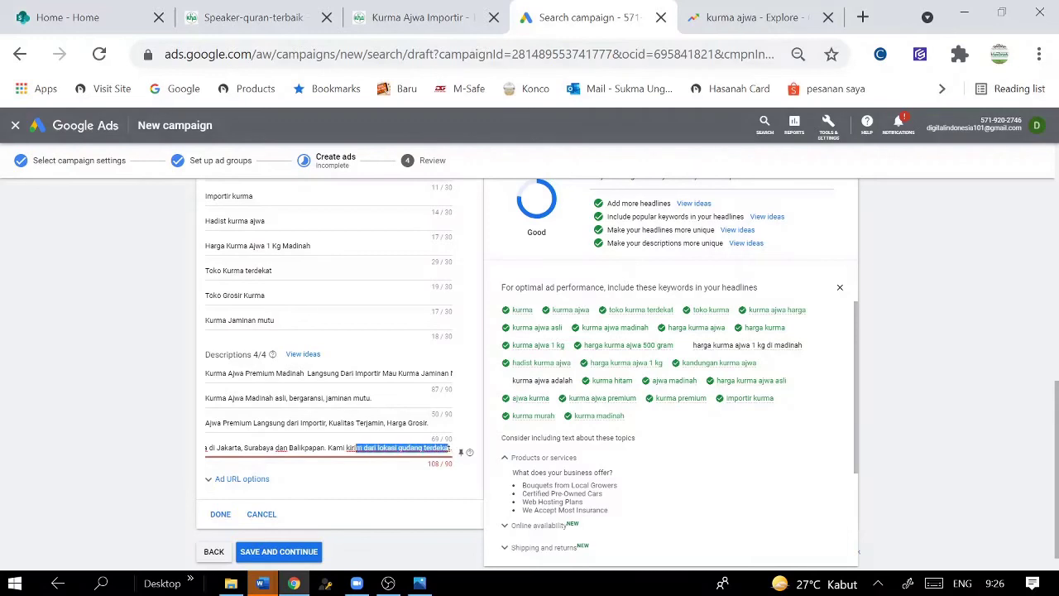
{"action": "key", "text": "BackSpace"}
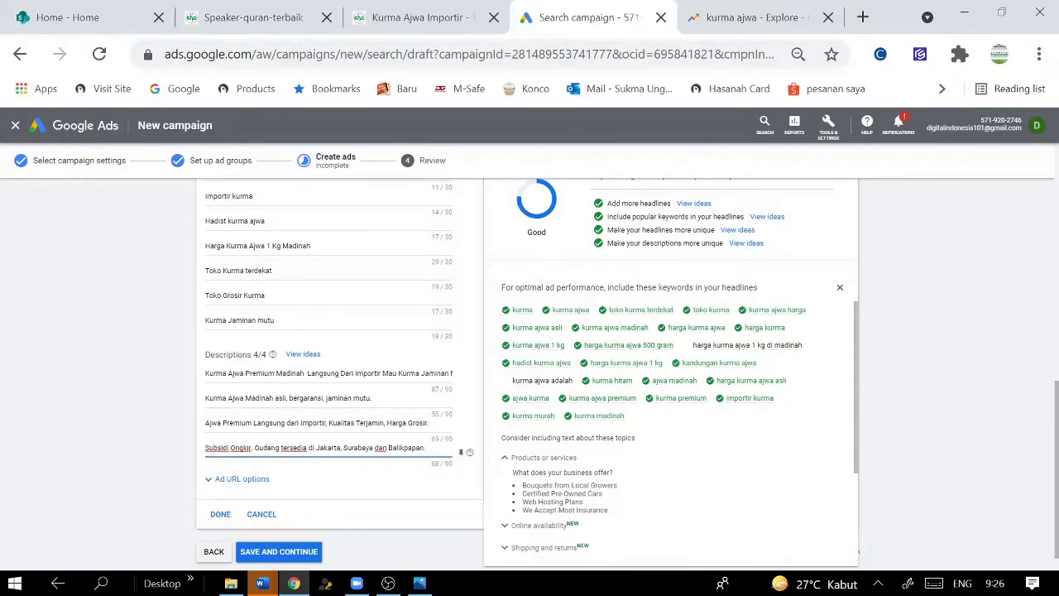
{"action": "scroll", "coordinate": [336, 485], "scroll_direction": "down", "scroll_amount": 1}
{"action": "scroll", "coordinate": [1057, 428], "scroll_direction": "up", "scroll_amount": 2}
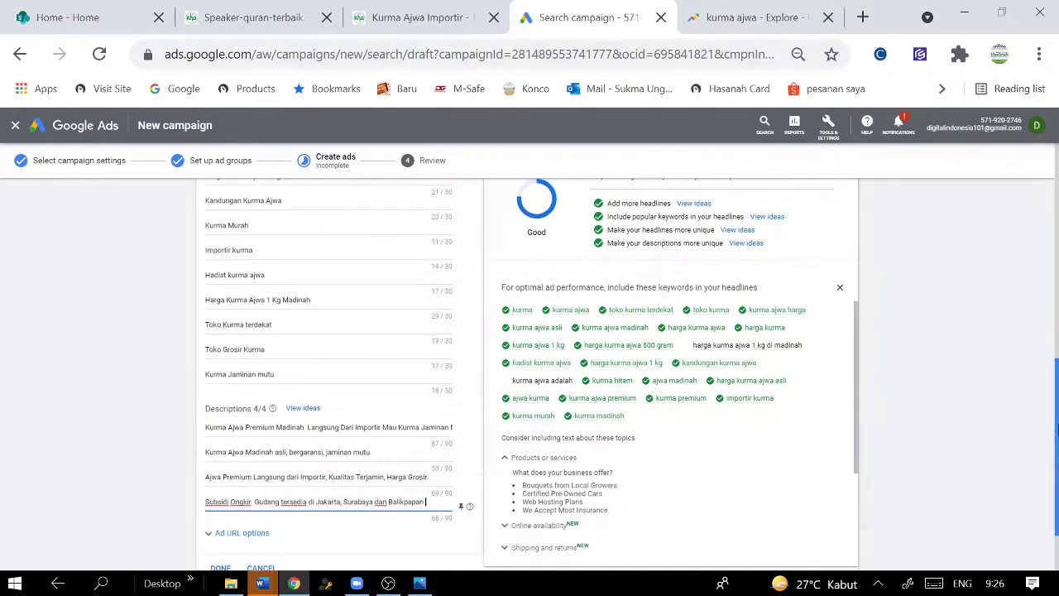
{"action": "scroll", "coordinate": [1046, 298], "scroll_direction": "up", "scroll_amount": 4}
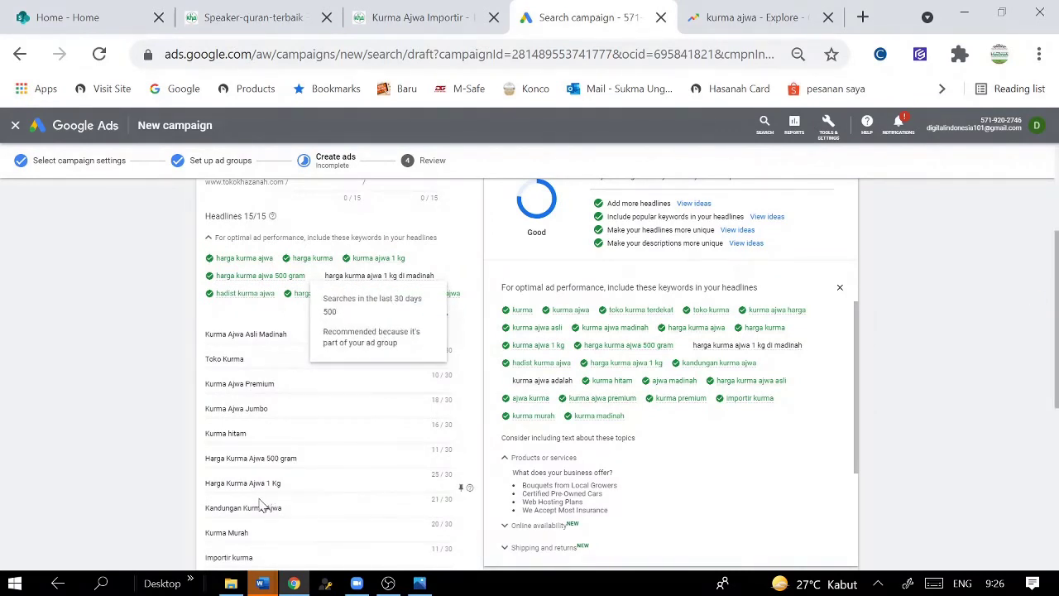
{"action": "scroll", "coordinate": [259, 505], "scroll_direction": "down", "scroll_amount": 1}
- Rework the 'Harga Kurma Ajwa 1 Kg Madinah' headline using the keyword 'harga kurma ajwa 1 kg di madinah'
{"action": "left_click", "coordinate": [281, 525]}
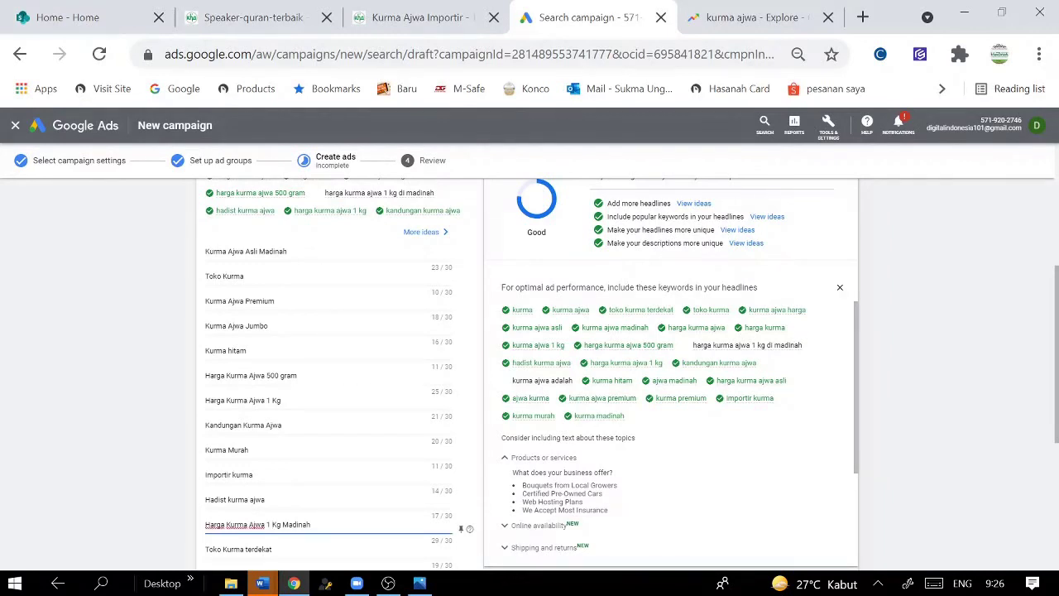
{"action": "key", "text": "BackSpace"}
{"action": "type", "text": "k"}
{"action": "left_click_drag", "start_coordinate": [804, 346], "coordinate": [695, 348]}
{"action": "left_click", "coordinate": [691, 383]}
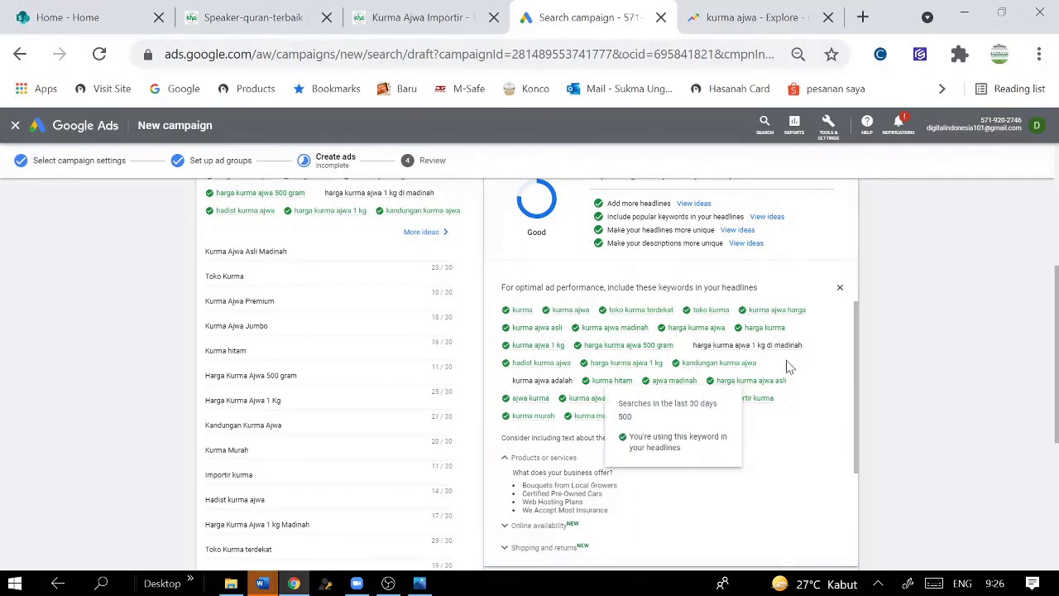
{"action": "left_click_drag", "start_coordinate": [804, 348], "coordinate": [697, 352]}
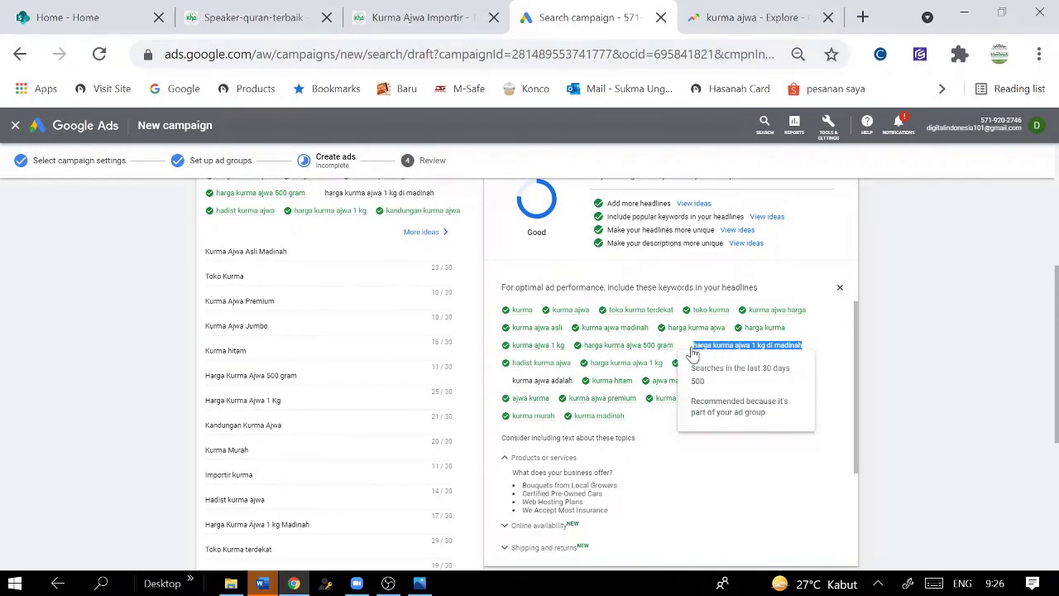
{"action": "left_click", "coordinate": [310, 525]}
{"action": "key", "text": "ctrl+a"}
{"action": "key", "text": "ctrl+v"}
{"action": "left_click", "coordinate": [341, 518]}
- Replace the over-long headline with 'Kurma Ajwa adalah'
{"action": "scroll", "coordinate": [1008, 390], "scroll_direction": "down", "scroll_amount": 2}
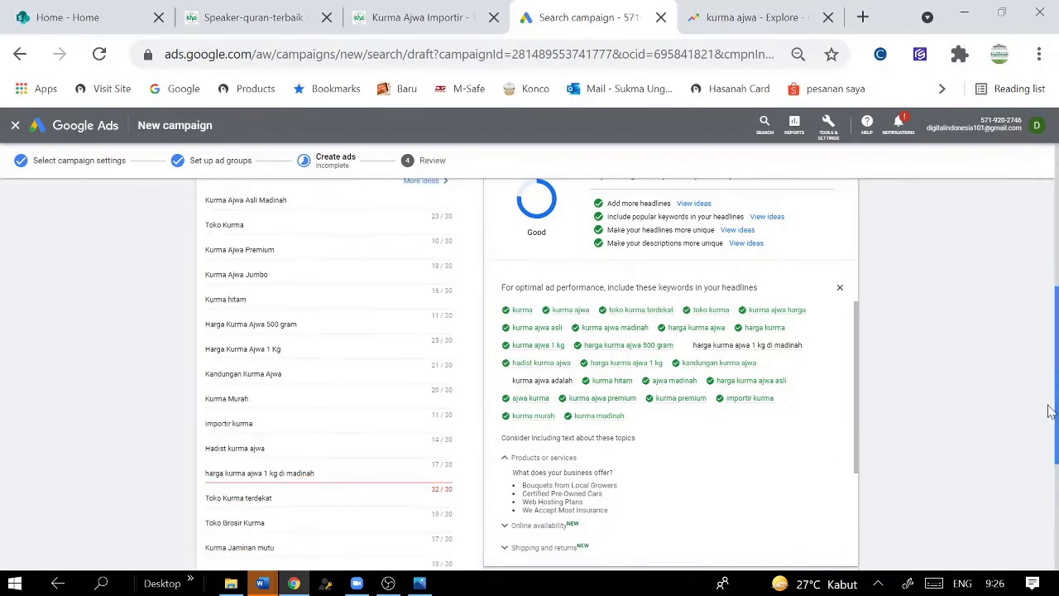
{"action": "left_click", "coordinate": [315, 428]}
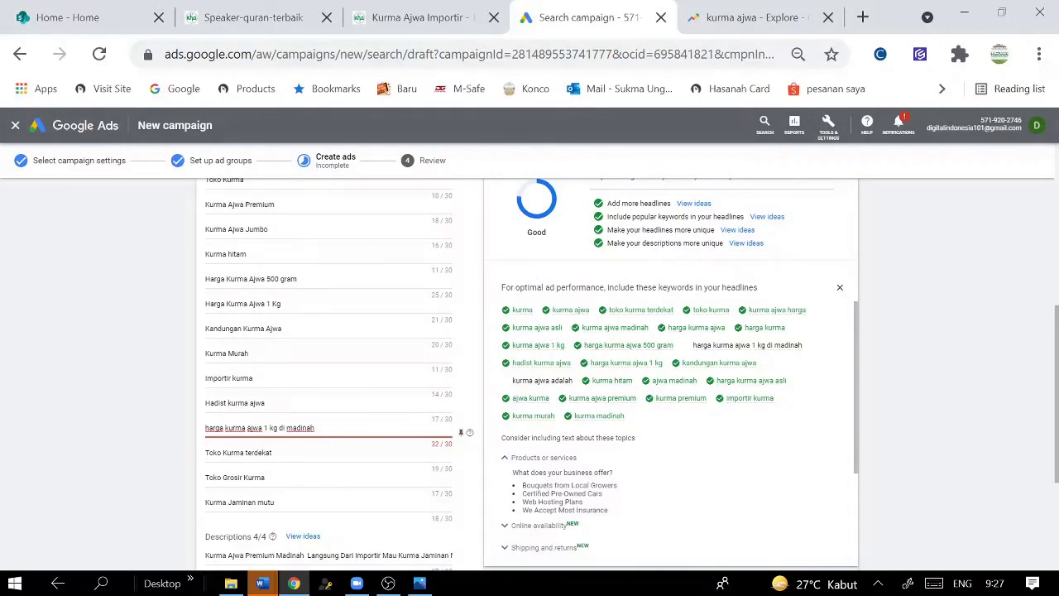
{"action": "key", "text": "ctrl+a"}
{"action": "type", "text": "K"}
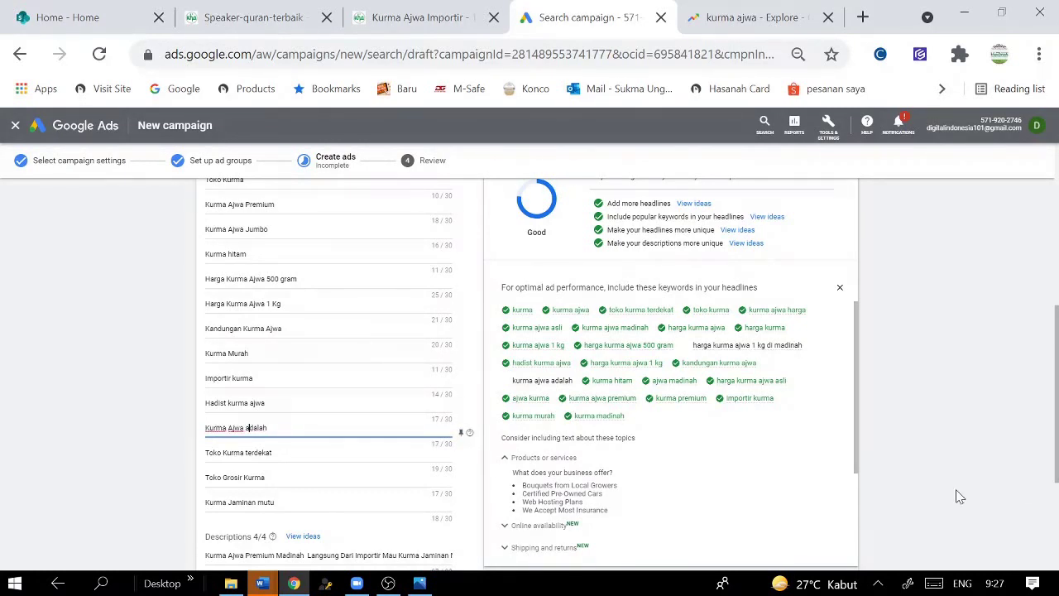
{"action": "scroll", "coordinate": [1050, 464], "scroll_direction": "up", "scroll_amount": 1}
{"action": "scroll", "coordinate": [1054, 441], "scroll_direction": "down", "scroll_amount": 3}
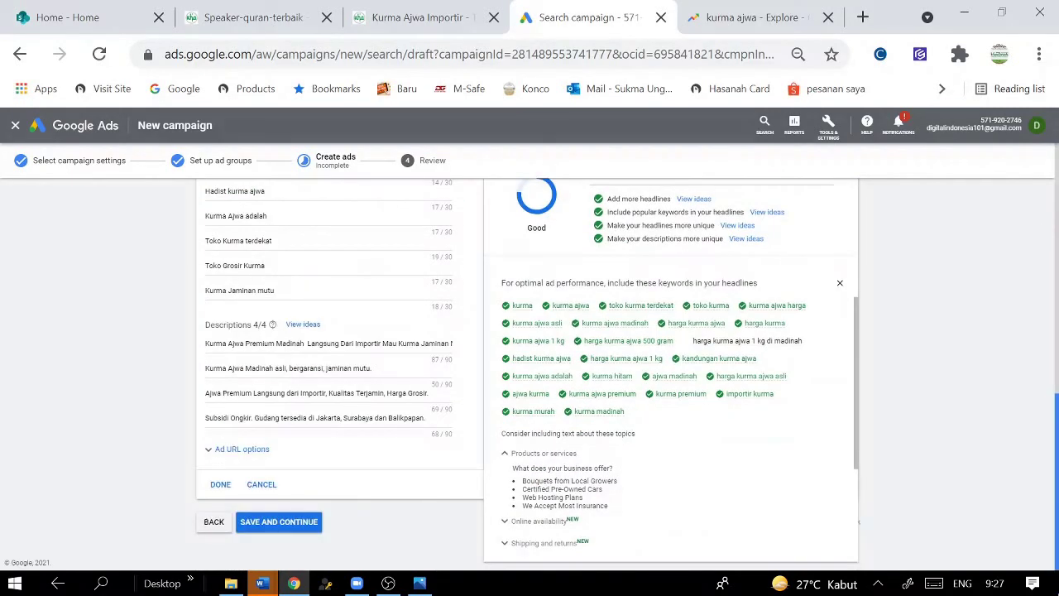
- Save the ad, check locations, ad group/keyword/ad details and Website traffic objective, then publish
{"action": "left_click", "coordinate": [279, 522]}
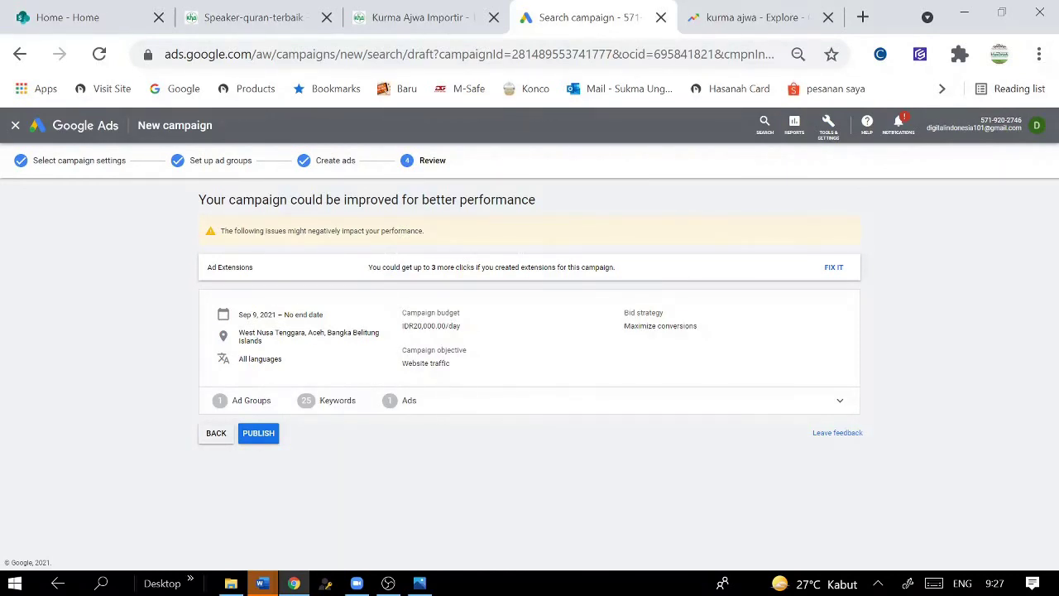
{"action": "left_click_drag", "start_coordinate": [245, 332], "coordinate": [291, 347]}
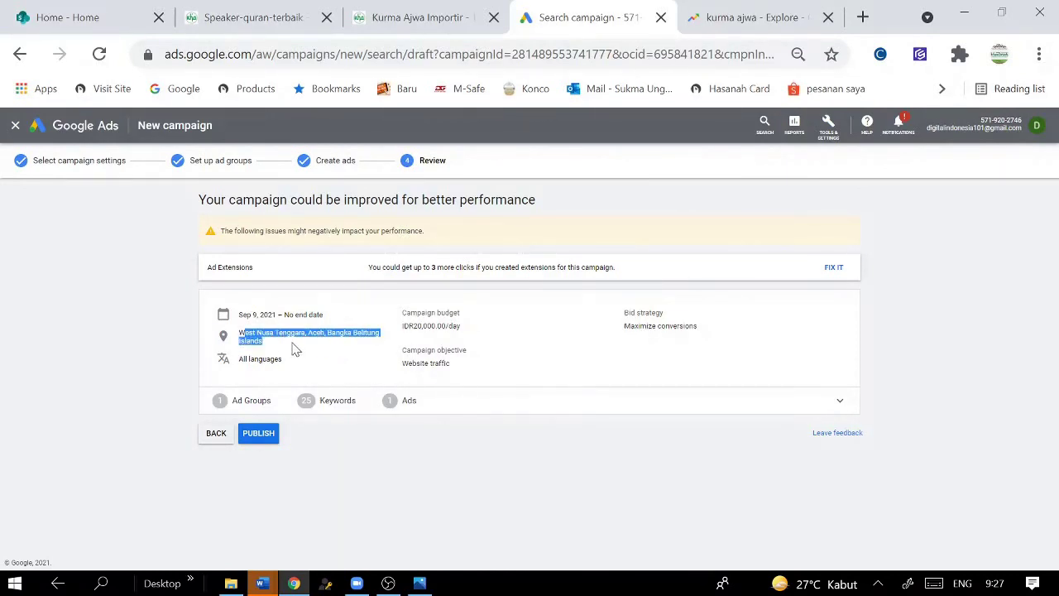
{"action": "left_click", "coordinate": [313, 403]}
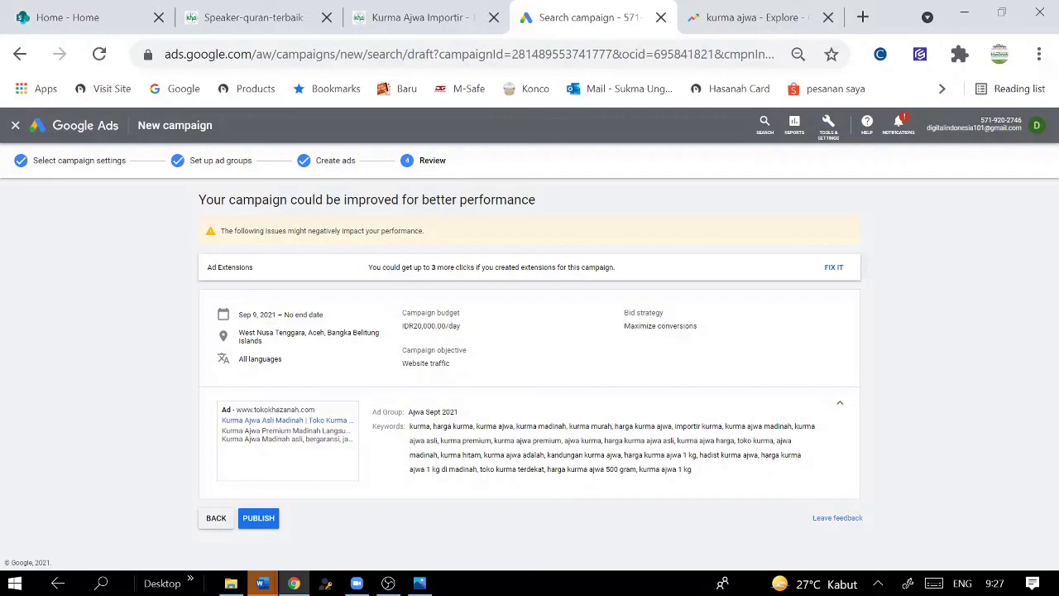
{"action": "left_click_drag", "start_coordinate": [416, 363], "coordinate": [452, 364]}
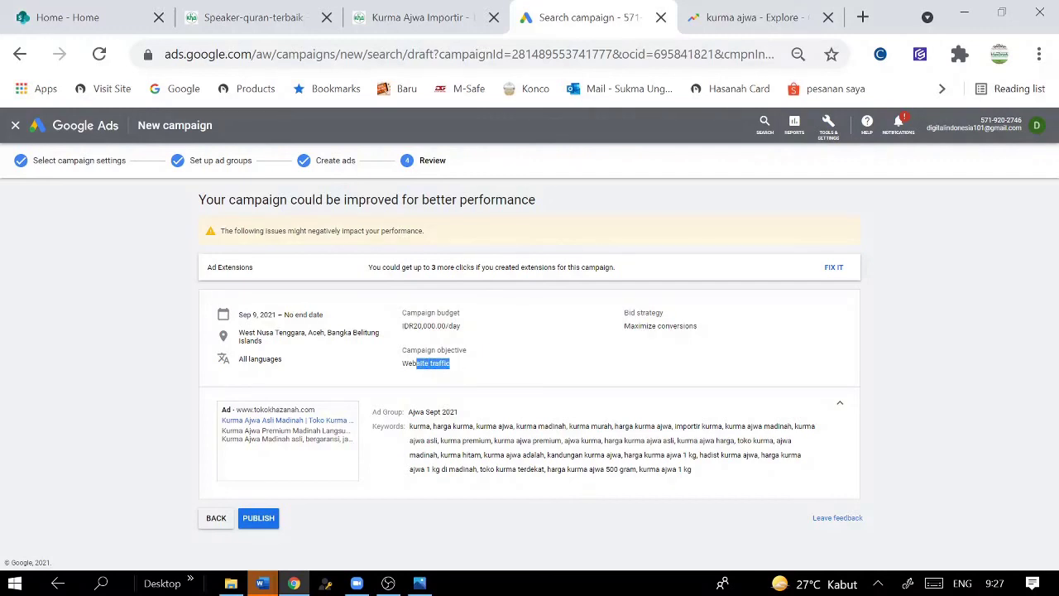
{"action": "left_click", "coordinate": [259, 519]}
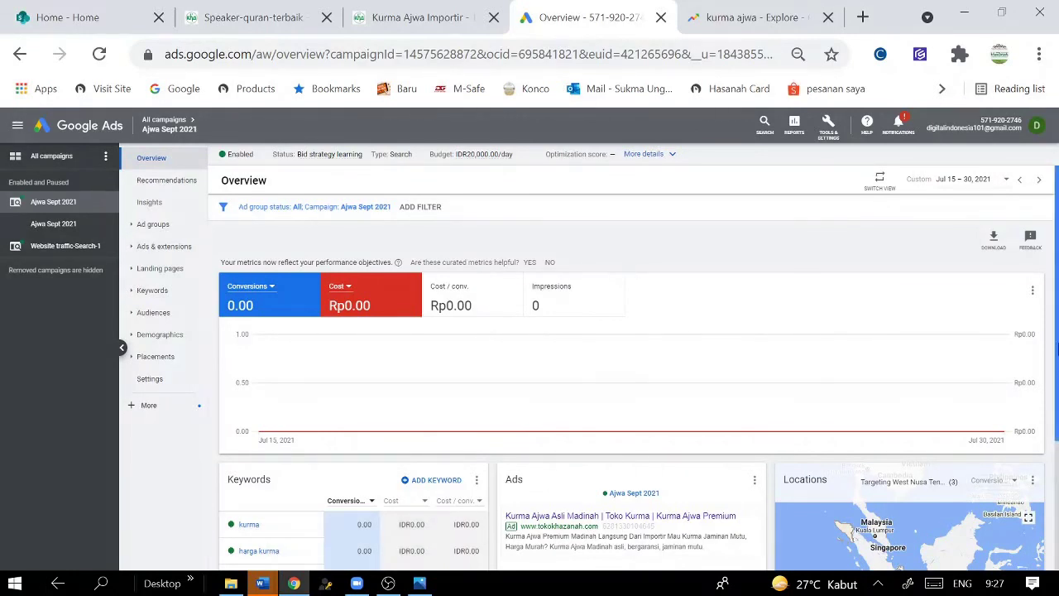
- Scroll the published campaign's Overview to check the ad under review and keywords like kurma murah
{"action": "left_click_drag", "start_coordinate": [1053, 219], "coordinate": [1041, 321]}
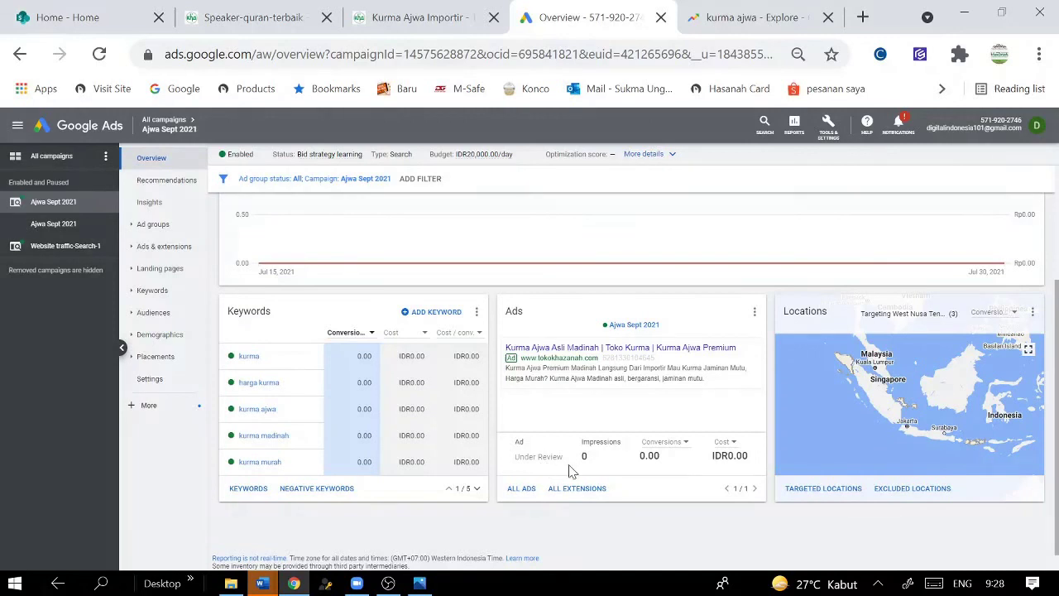
{"action": "scroll", "coordinate": [1050, 372], "scroll_direction": "up", "scroll_amount": 5}
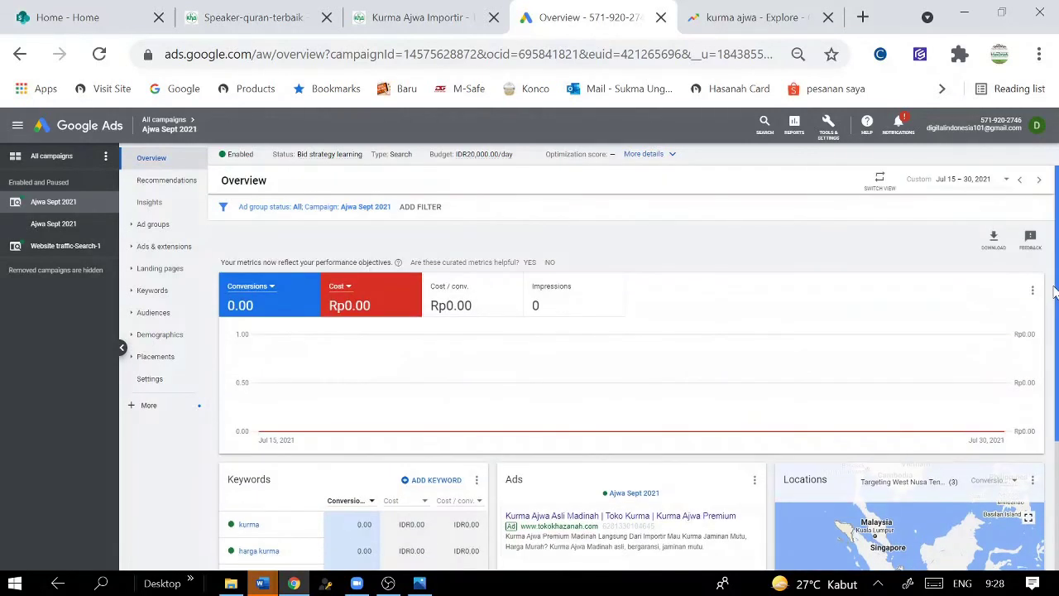
{"action": "scroll", "coordinate": [1051, 372], "scroll_direction": "down", "scroll_amount": 1}
{"action": "scroll", "coordinate": [1056, 438], "scroll_direction": "down", "scroll_amount": 2}
{"action": "scroll", "coordinate": [1056, 424], "scroll_direction": "up", "scroll_amount": 1}
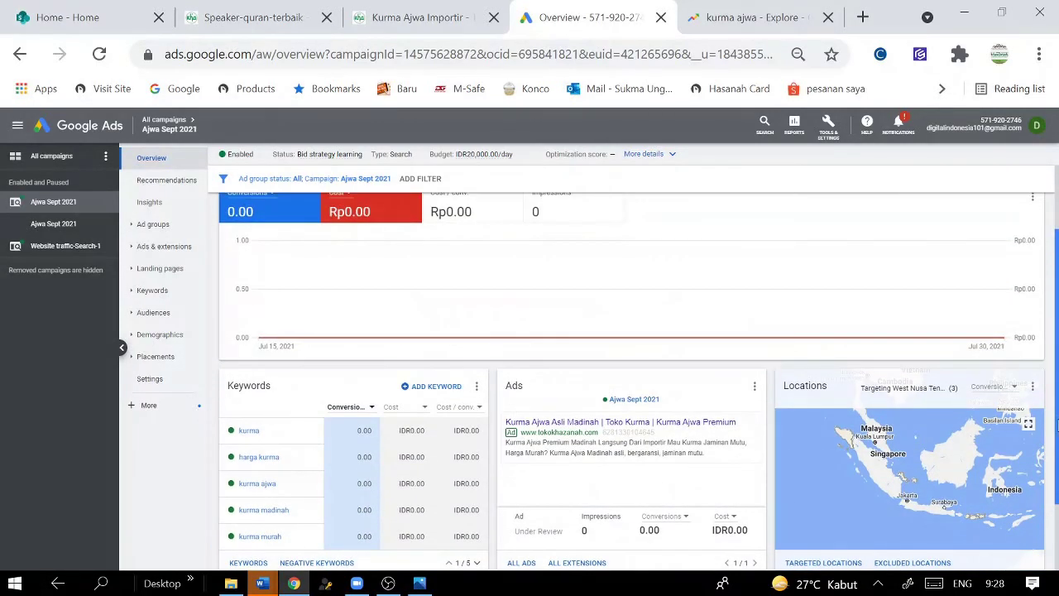
{"action": "scroll", "coordinate": [1057, 425], "scroll_direction": "down", "scroll_amount": 2}
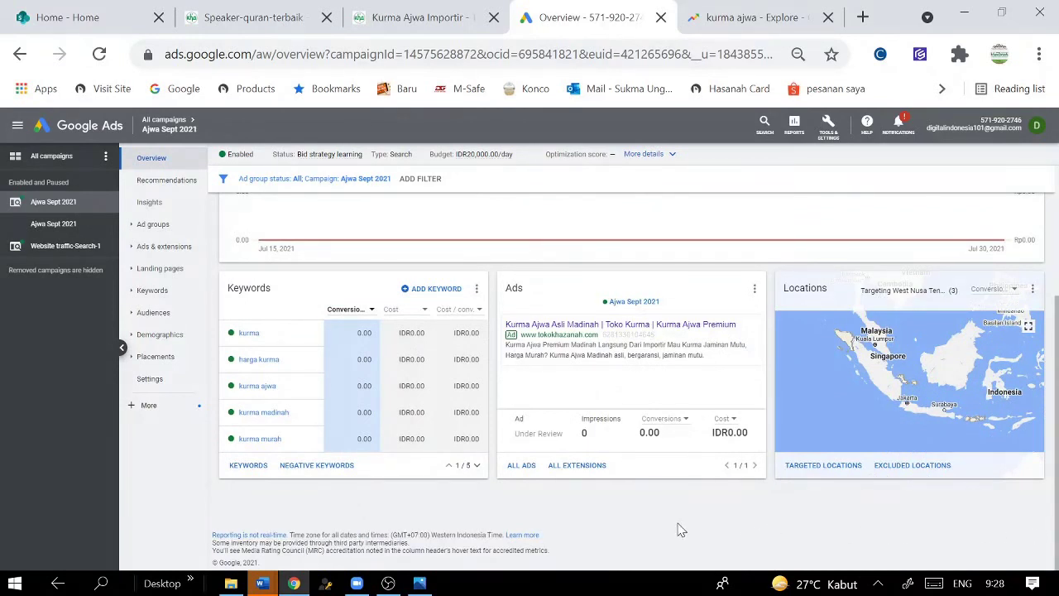